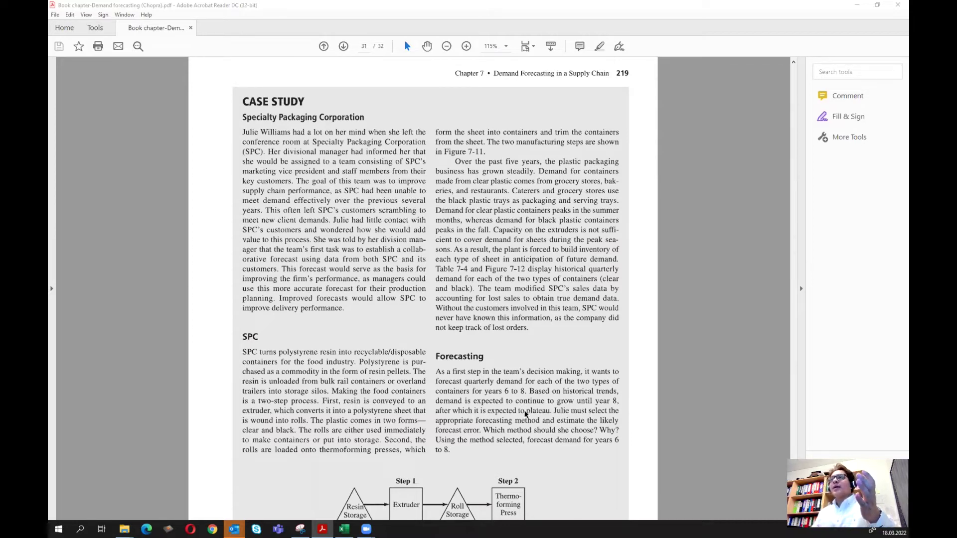
Step: Read through the Specialty Packaging case study down to the quarterly demand table and the black and clear plastic demand plot
scroll(526, 414, "down", 1)
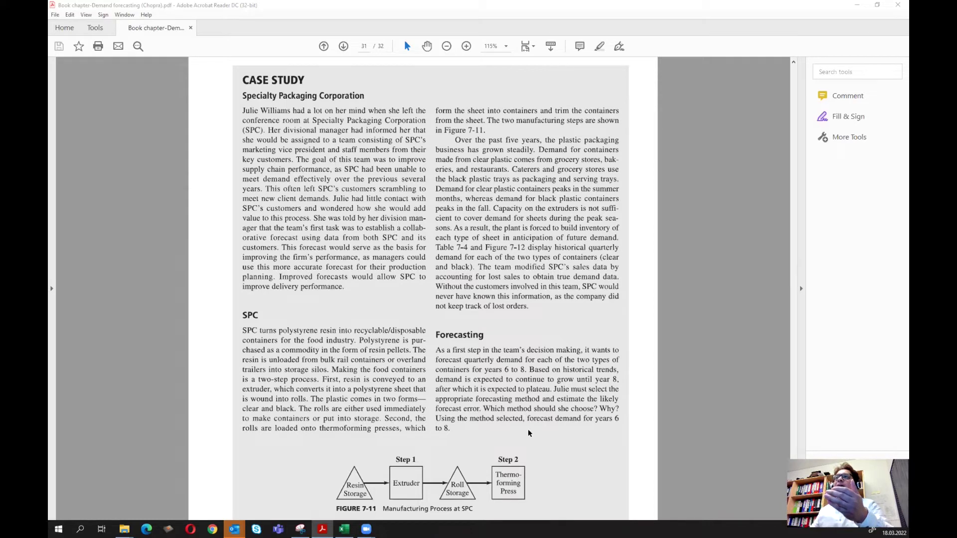
scroll(528, 433, "down", 10)
scroll(530, 435, "down", 2)
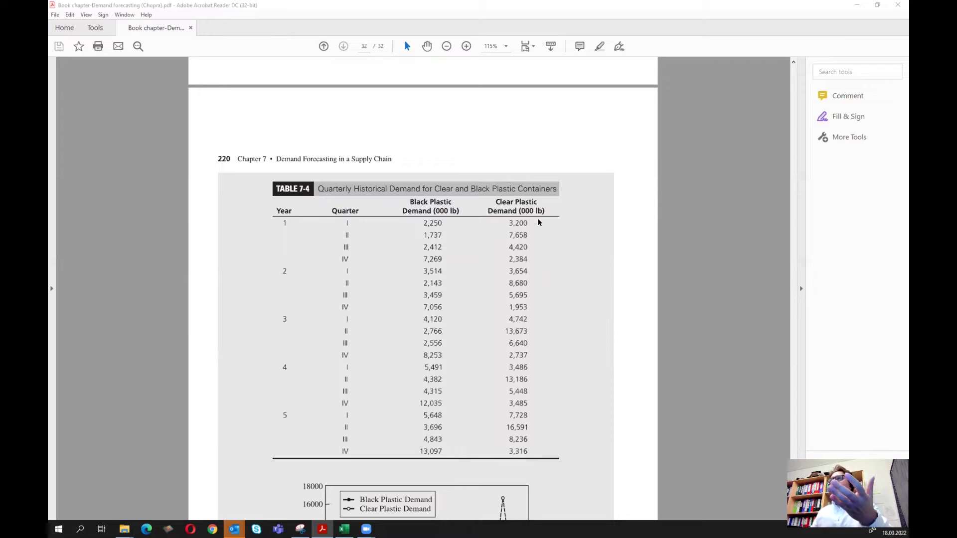
scroll(572, 349, "down", 8)
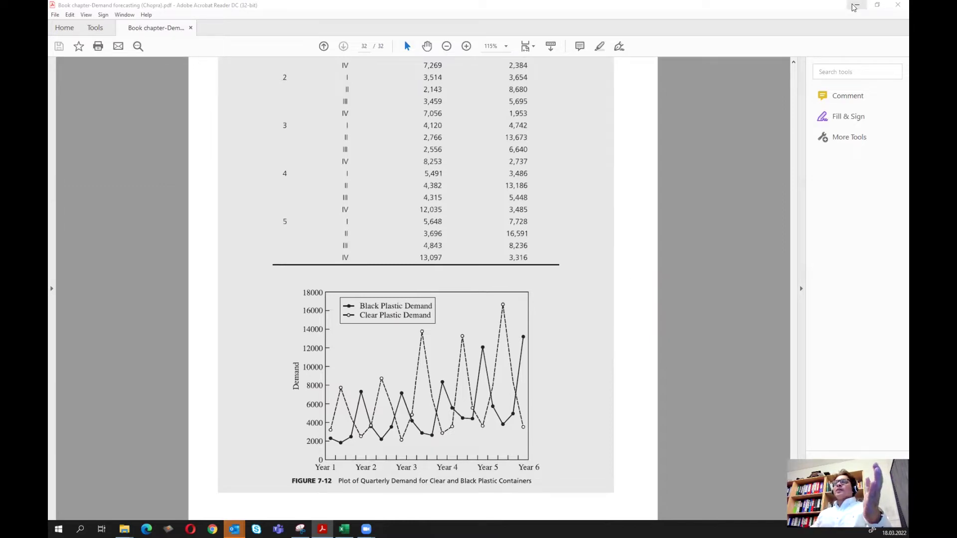
scroll(650, 233, "up", 3)
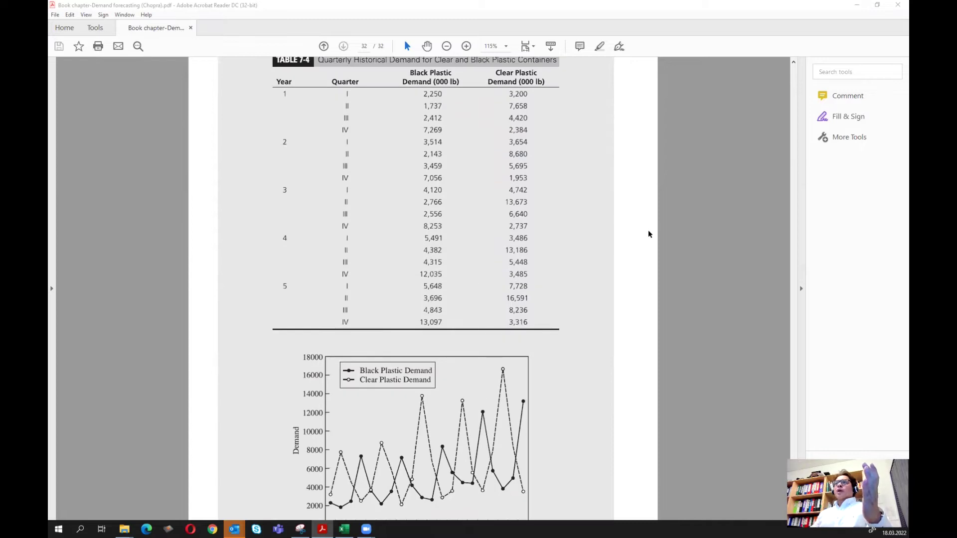
Step: Switch to the SPC_Forecasting_Exercise workbook in Excel, insert a line chart of the black plastic demand in D4:D25, and place it below the MAPE formula
left_click(344, 529)
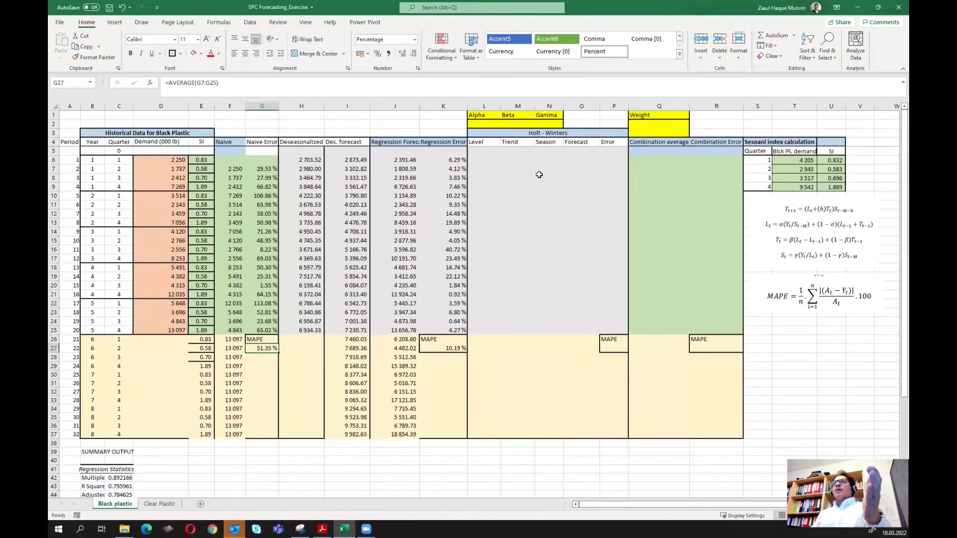
left_click(490, 155)
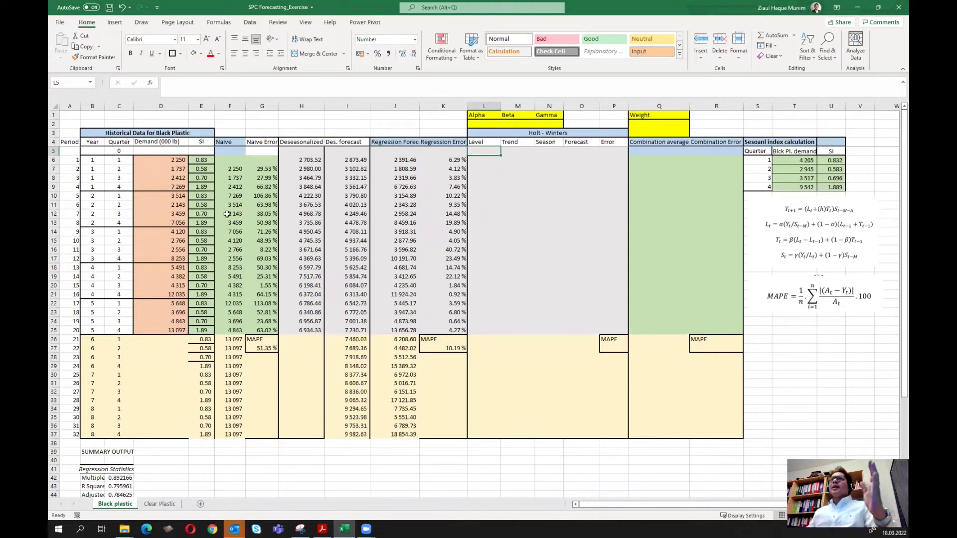
left_click(169, 164)
left_click_drag(169, 164, 160, 330)
left_click_drag(160, 142, 162, 331)
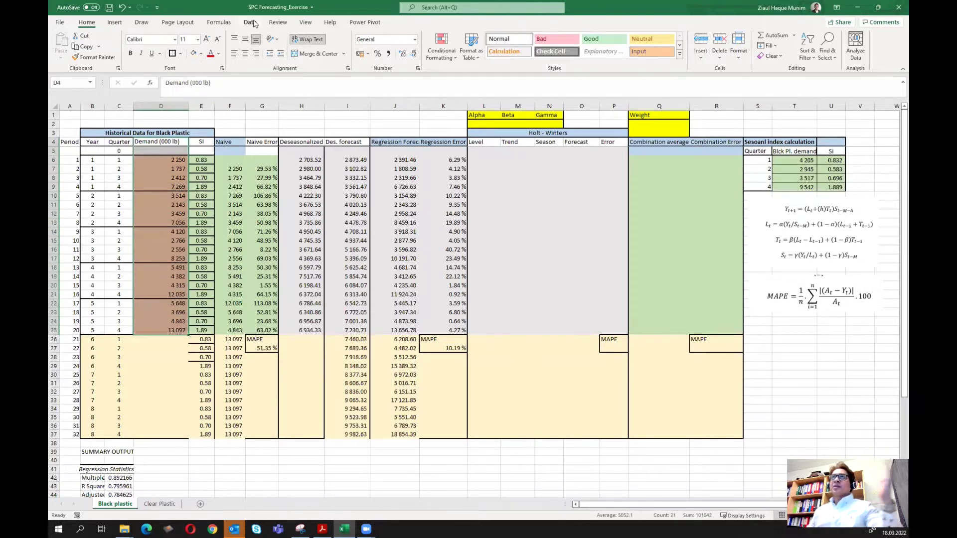
left_click(117, 24)
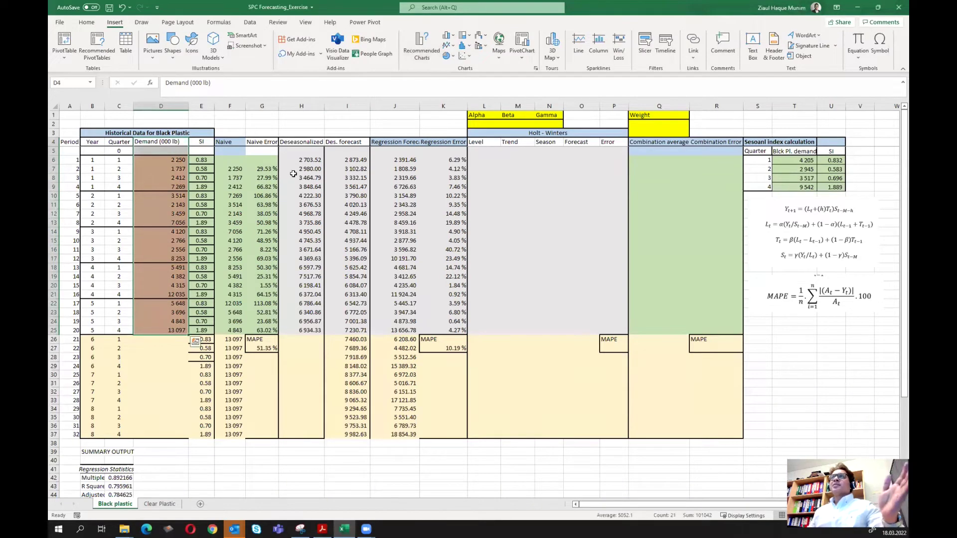
left_click(449, 46)
left_click(530, 76)
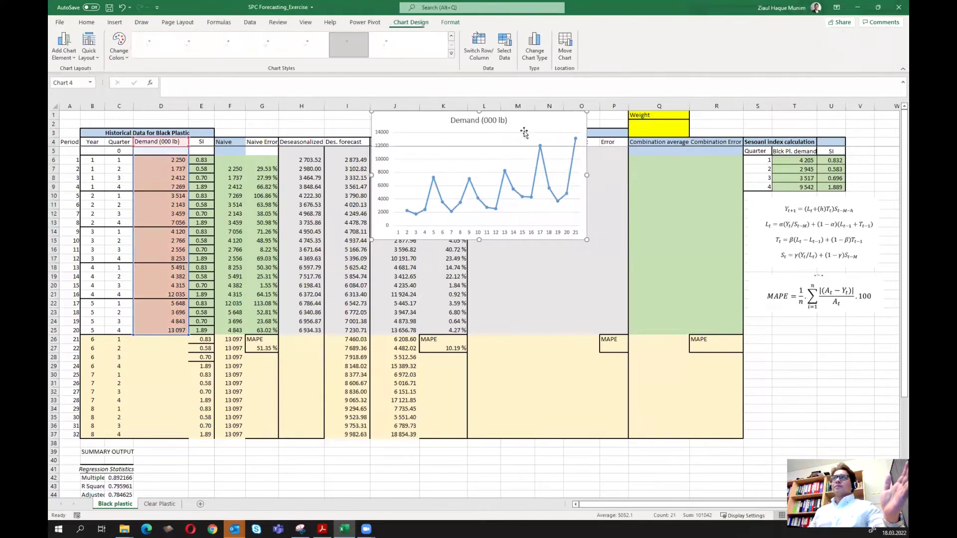
left_click_drag(525, 124, 833, 315)
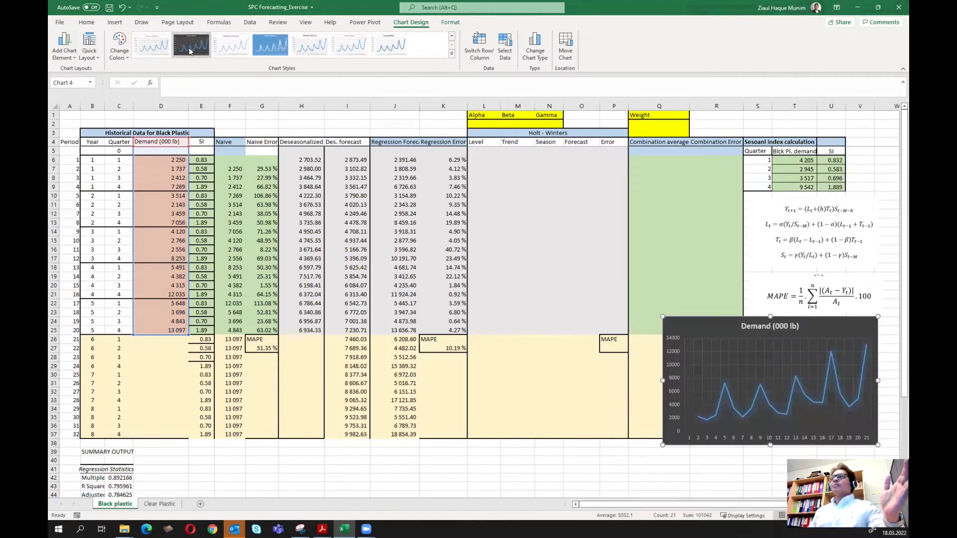
Step: Apply the dark chart style with data labels shown to the demand chart and delete its title
left_click(223, 52)
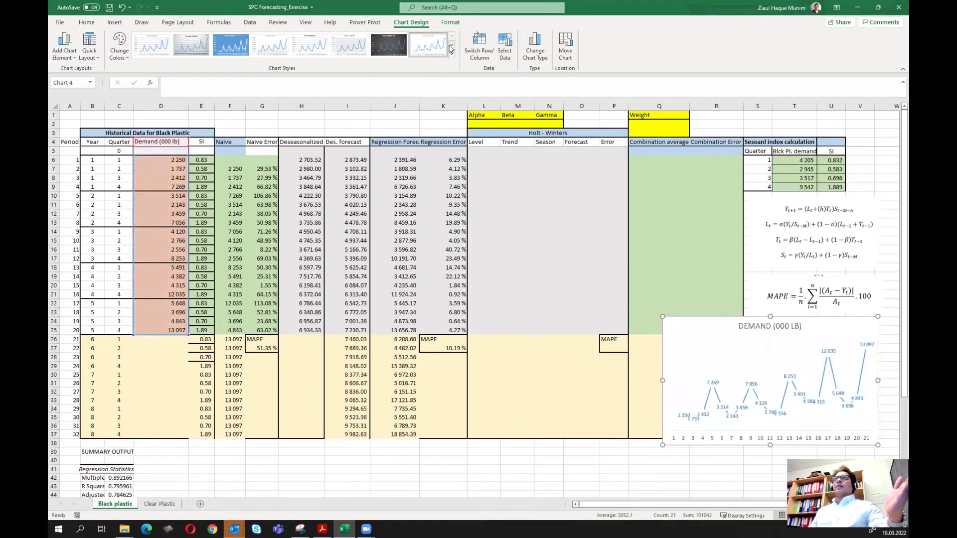
left_click(190, 45)
left_click(785, 329)
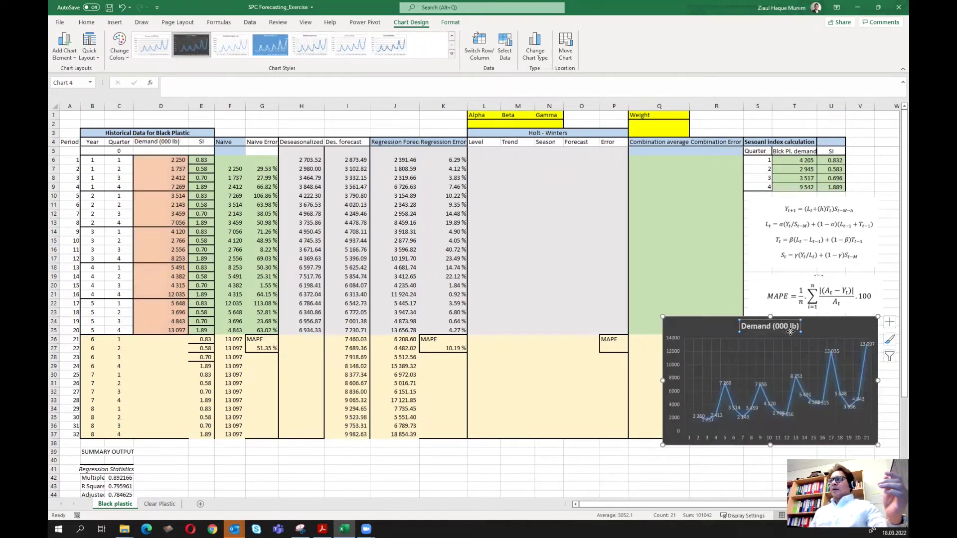
key("Delete")
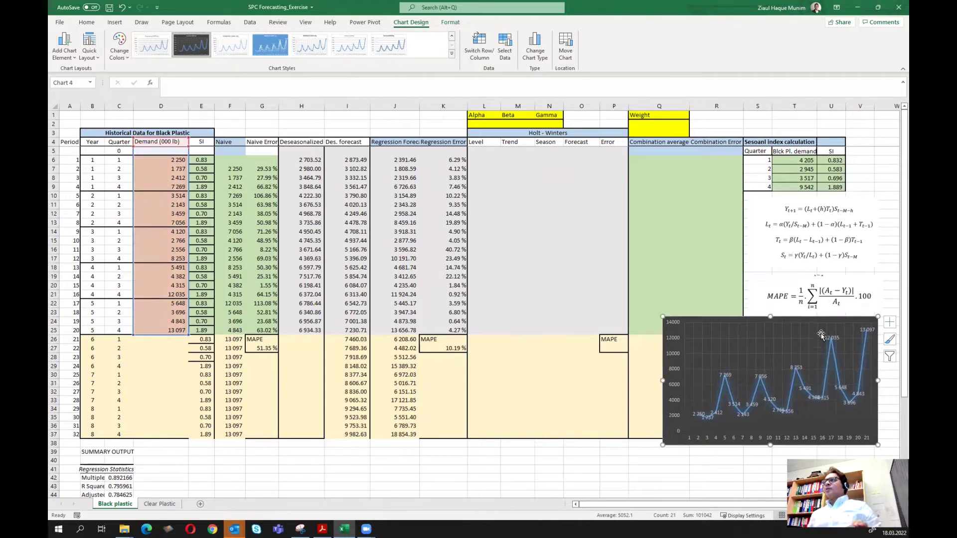
right_click(678, 439)
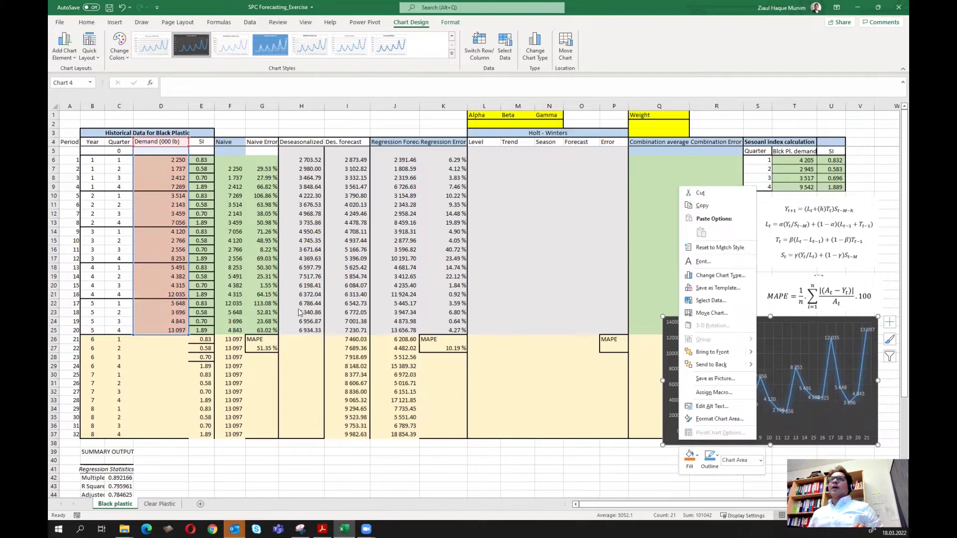
left_click(533, 468)
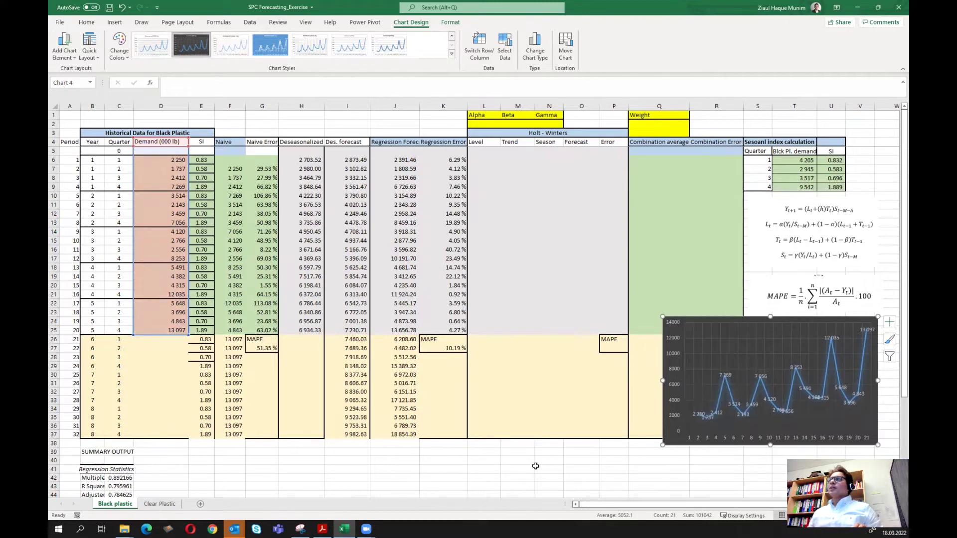
left_click(536, 469)
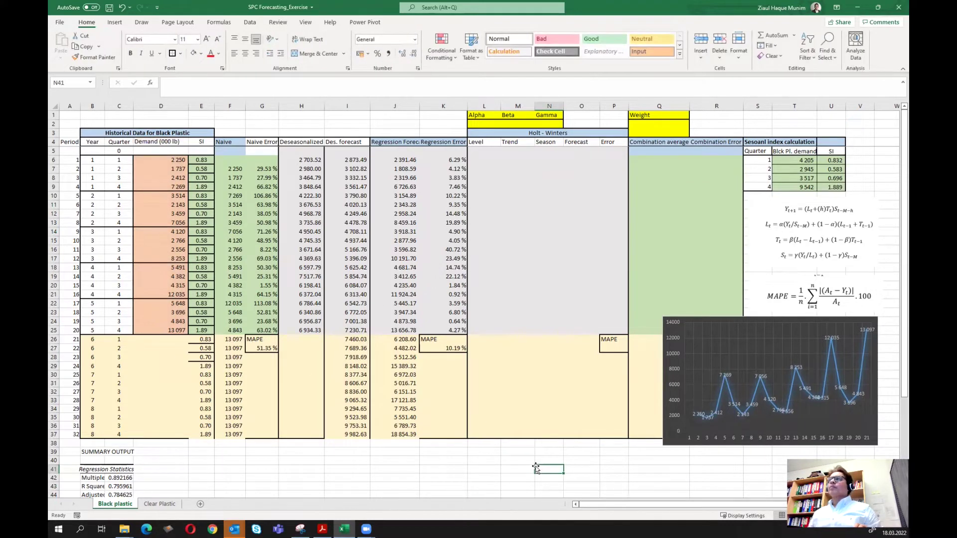
left_click(830, 440)
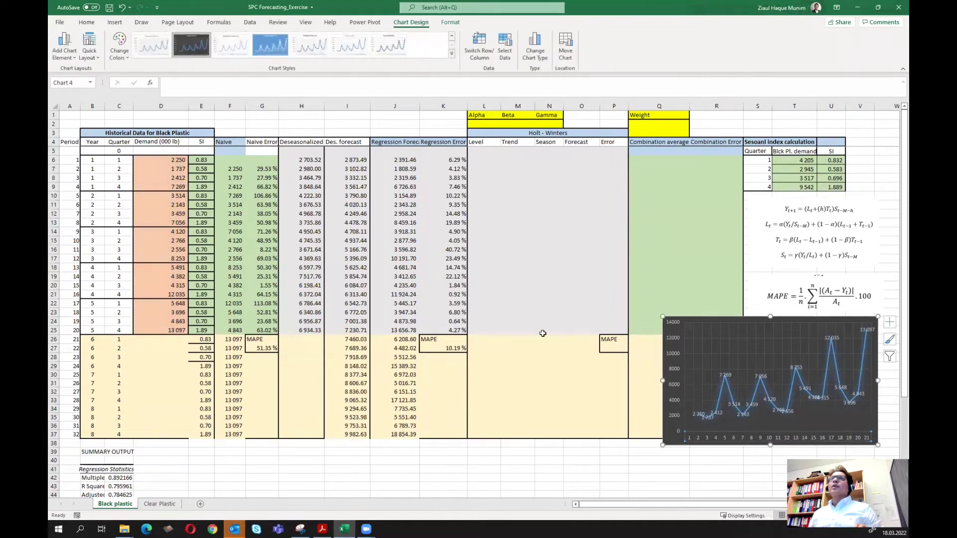
left_click(630, 481)
Step: Shrink the demand chart and position it directly under the MAPE formula so that it clears the forecast columns
left_click_drag(670, 440, 736, 442)
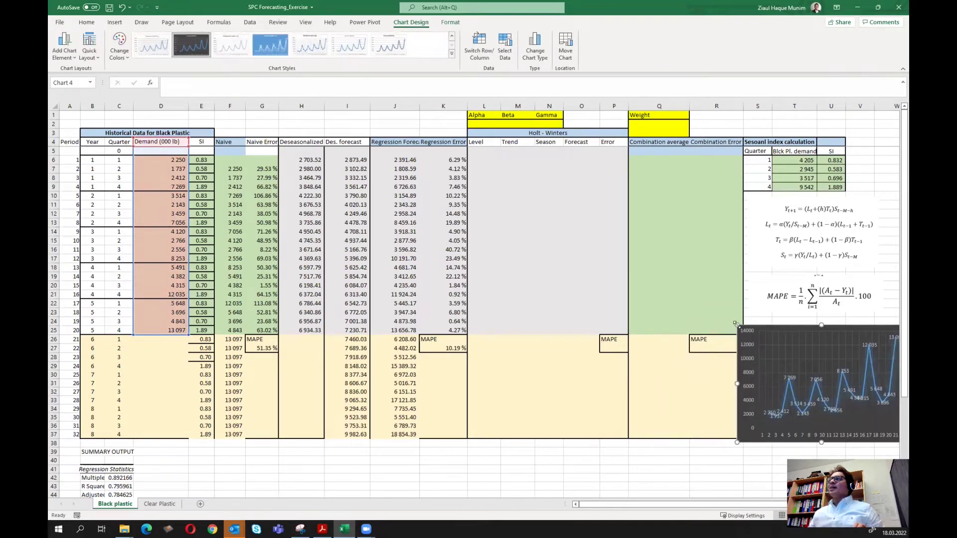
left_click_drag(752, 443, 617, 447)
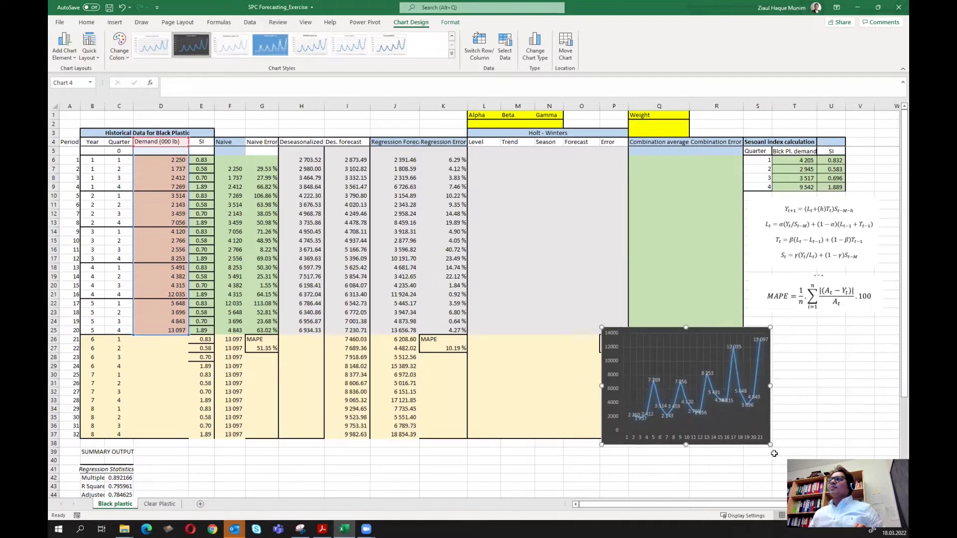
left_click_drag(771, 444, 738, 430)
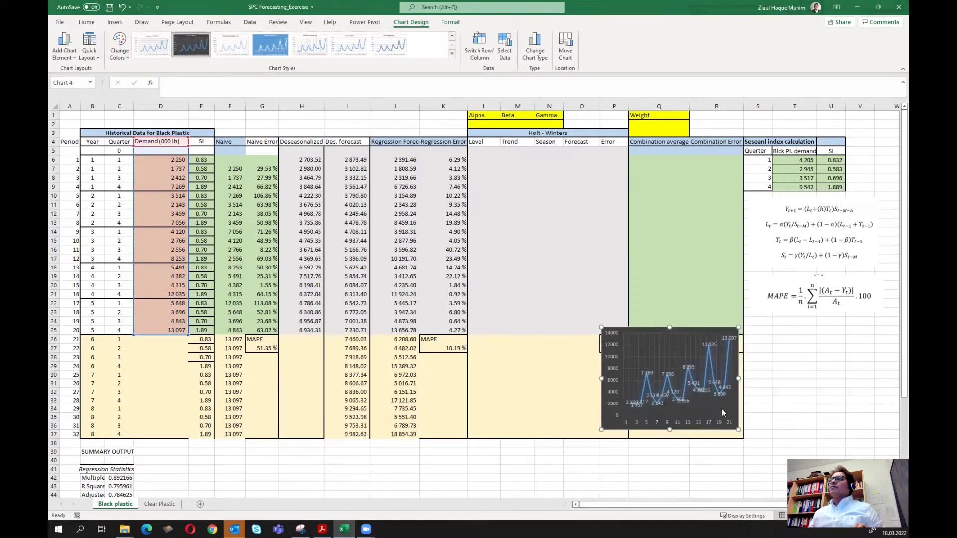
left_click_drag(608, 424, 756, 424)
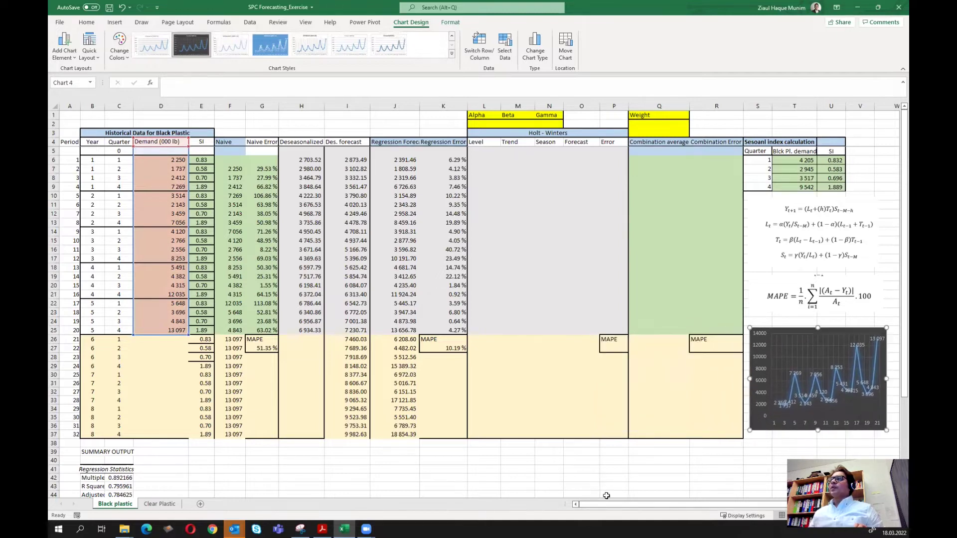
left_click(606, 496)
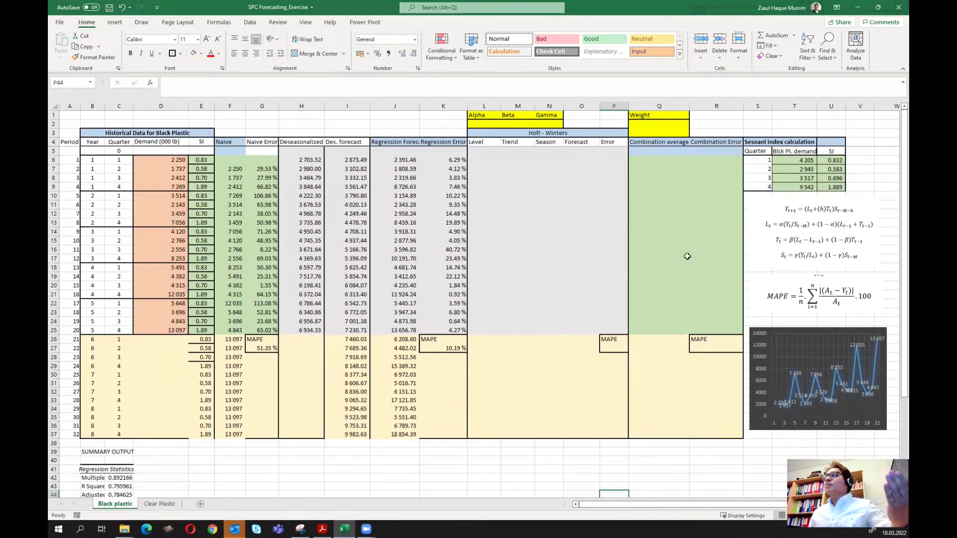
Step: Enter the Holt-Winters smoothing parameters: Alpha 0.1, Beta 0.2 and Gamma 0.3 in L2:N2
left_click(808, 237)
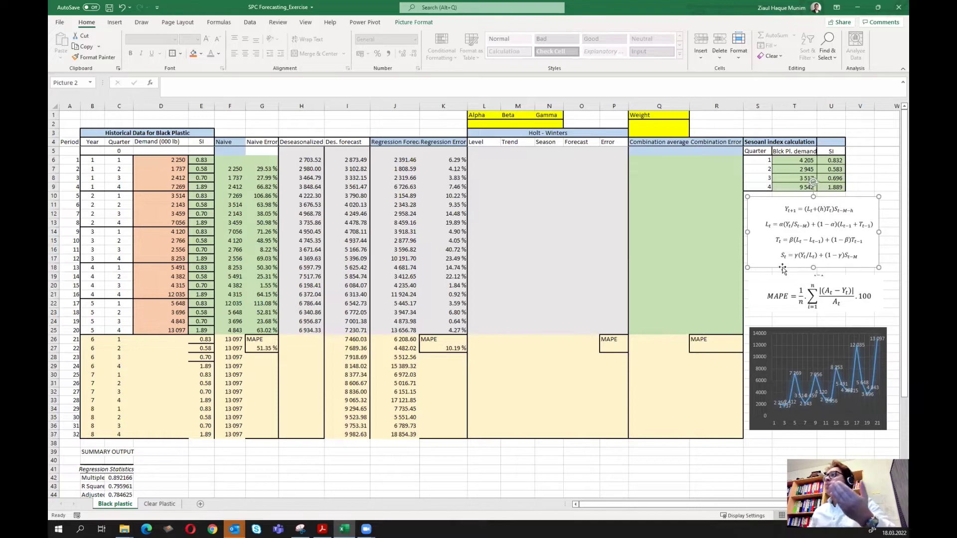
left_click_drag(472, 120, 549, 123)
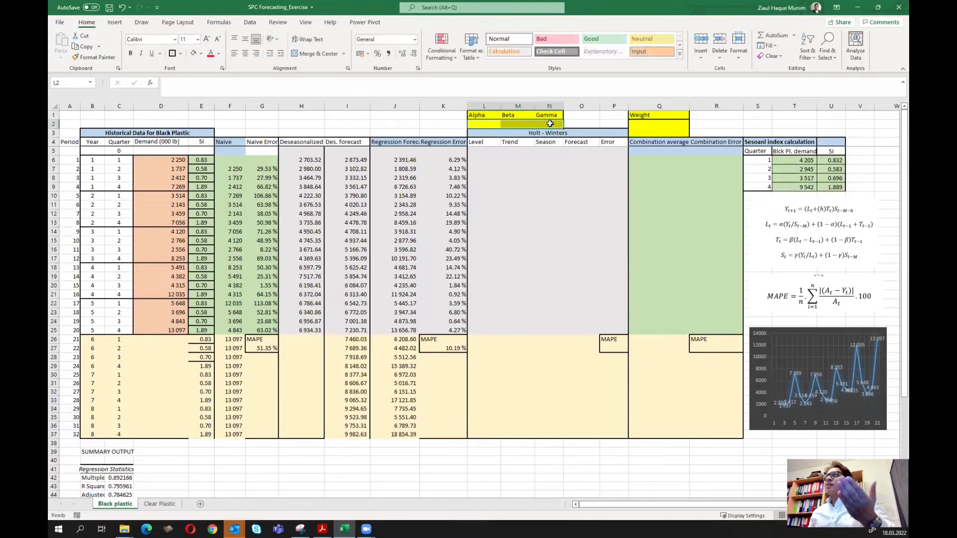
left_click(487, 125)
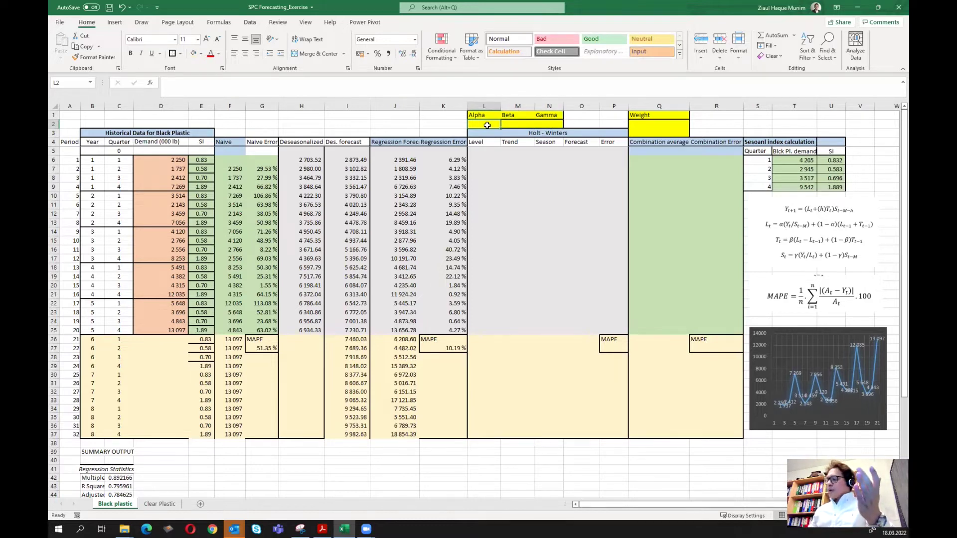
type(".")
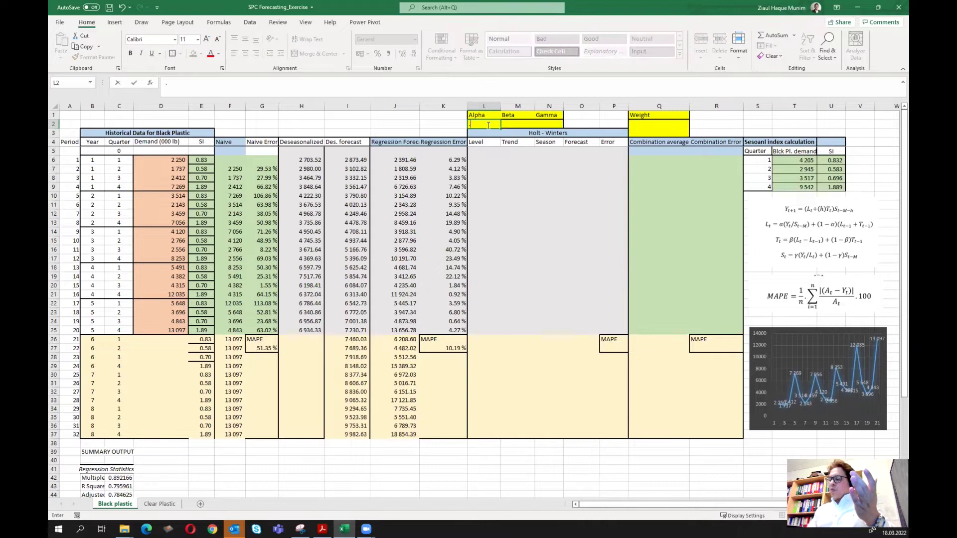
type("1")
key("Tab")
type(".2")
key("Tab")
type(".")
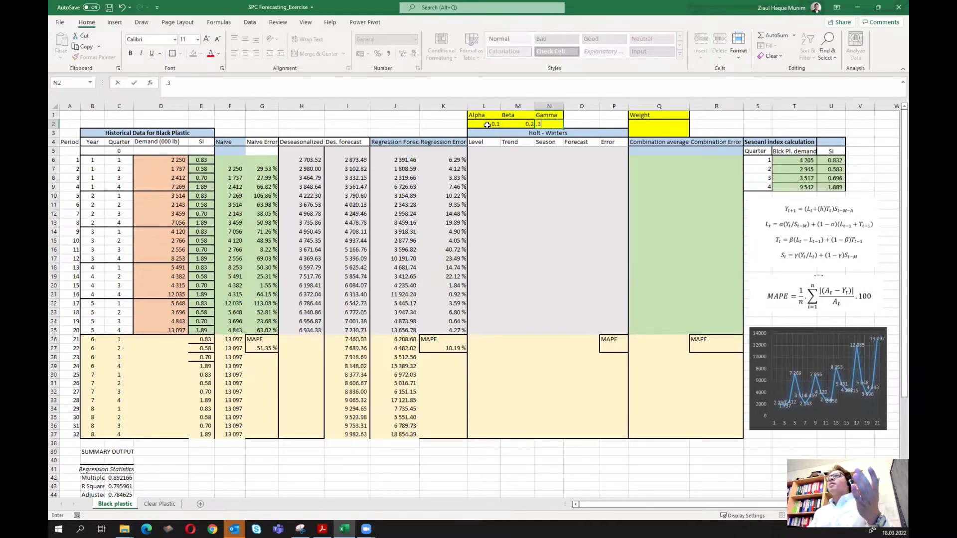
type("3")
key("Return")
key("Left")
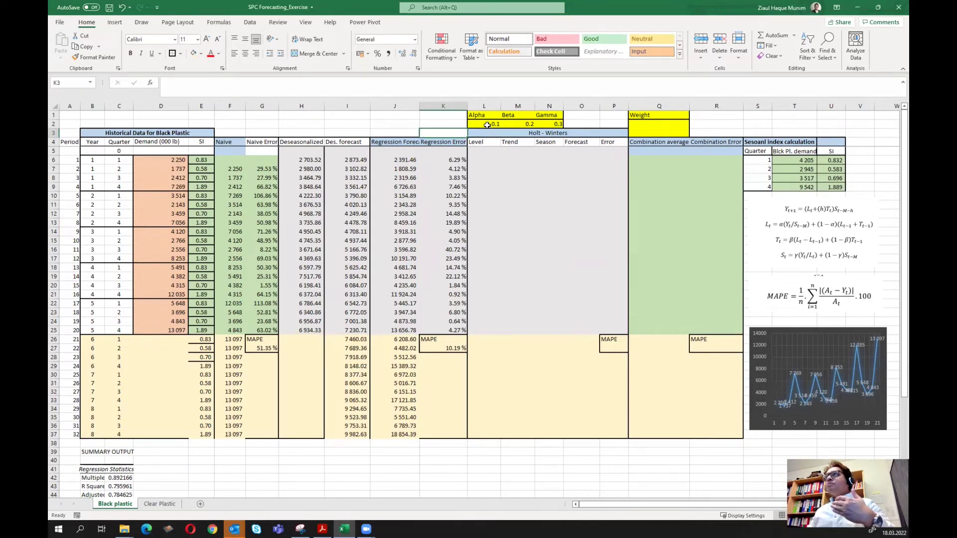
Step: Examine the Holt-Winters equations and the row above period 1 in relation to the first cells of the Level column
left_click(483, 160)
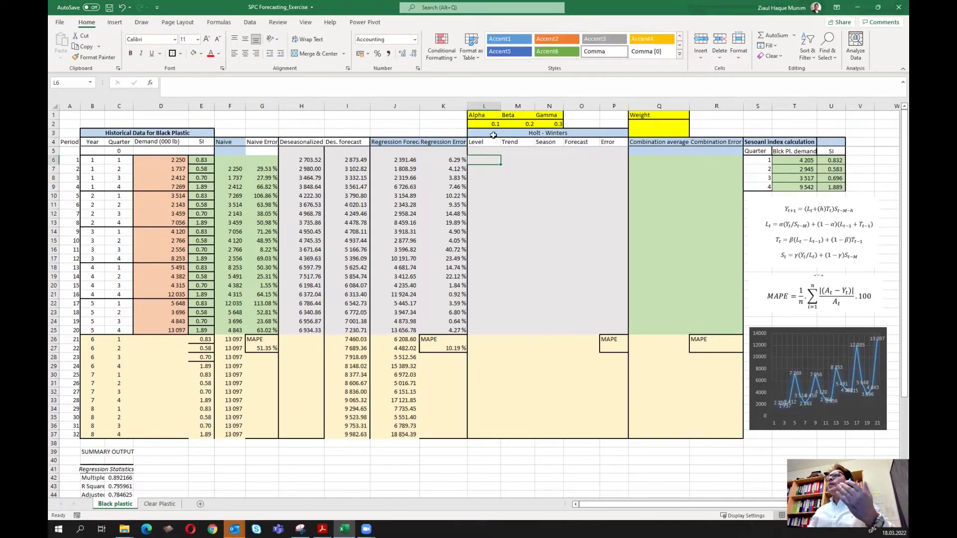
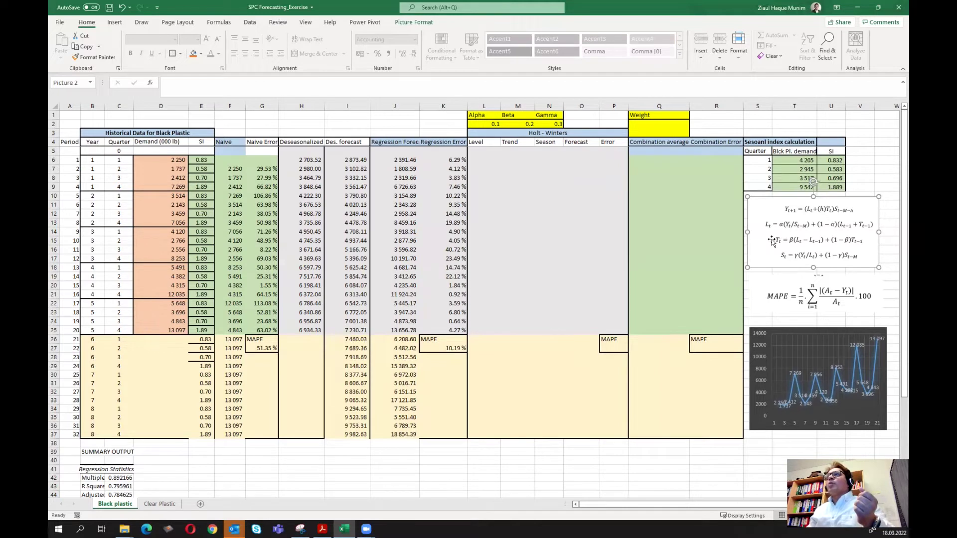
left_click(658, 453)
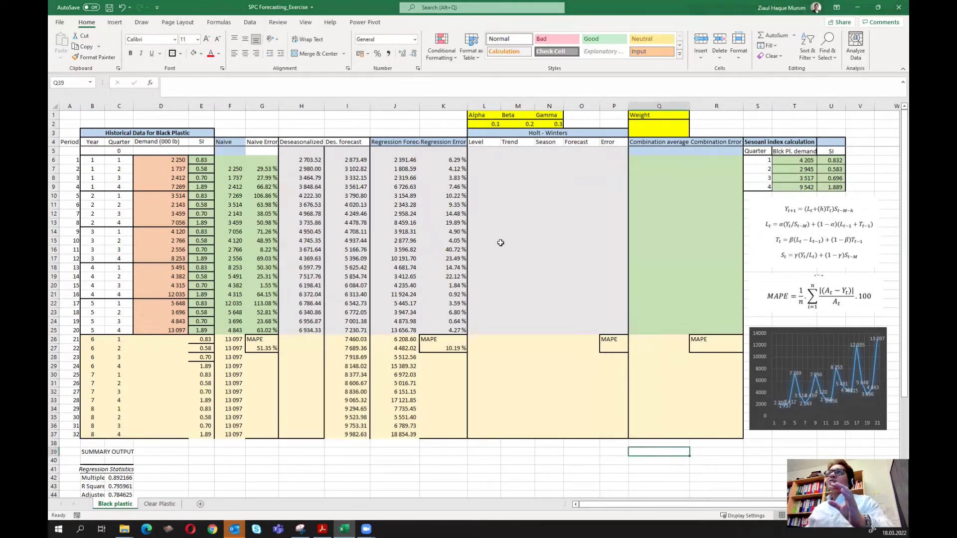
left_click(486, 163)
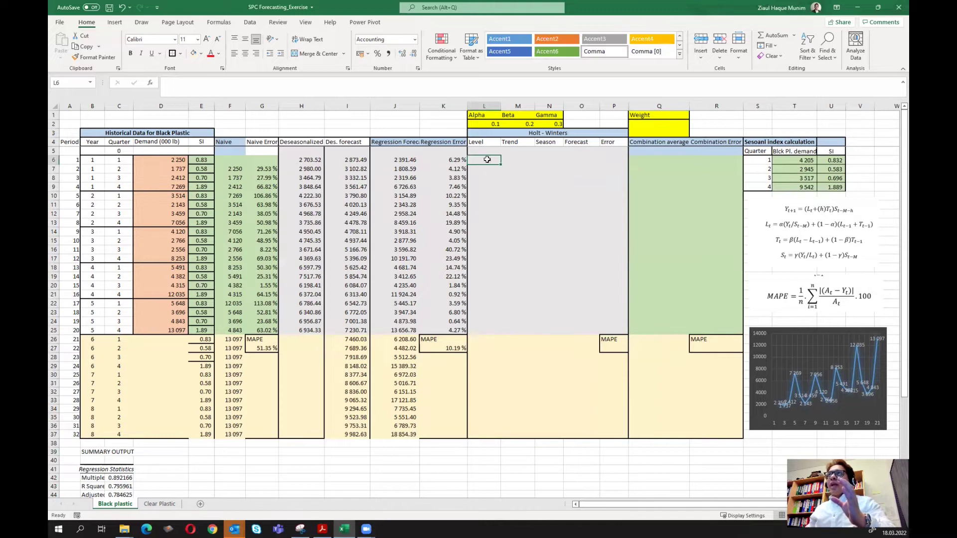
left_click_drag(487, 151, 68, 149)
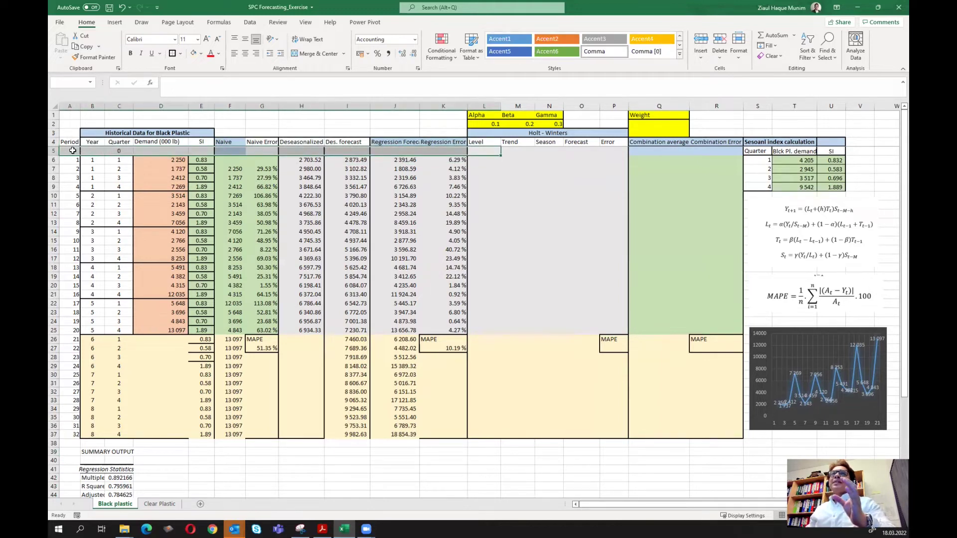
left_click(118, 151)
left_click(491, 151)
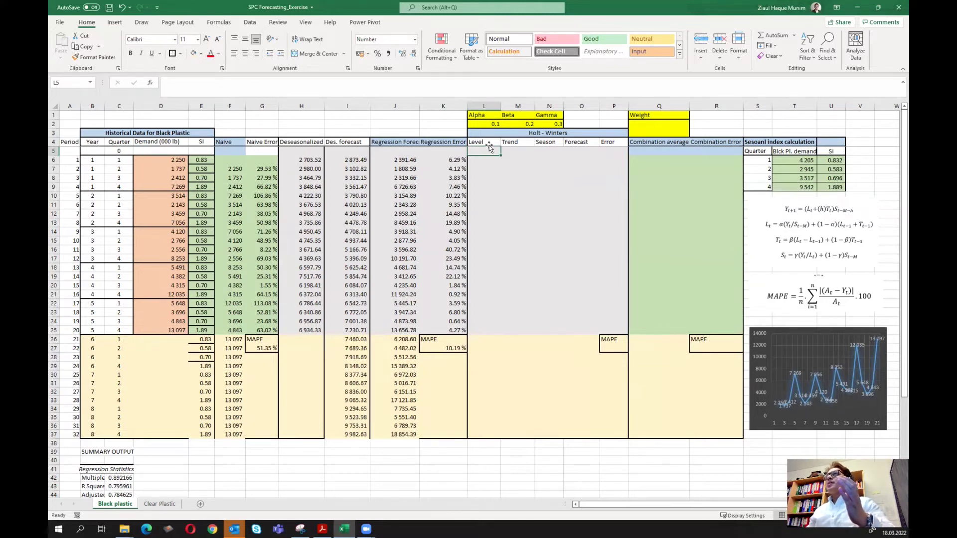
left_click(488, 163)
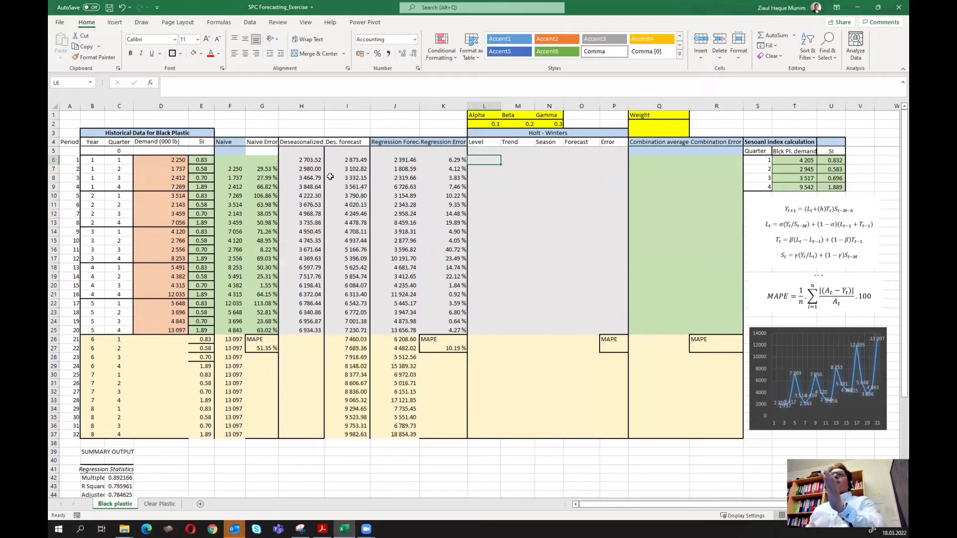
Step: Examine the deseasonalized forecast column together with the intercept and X variable coefficients in the regression summary output
left_click_drag(353, 143, 352, 330)
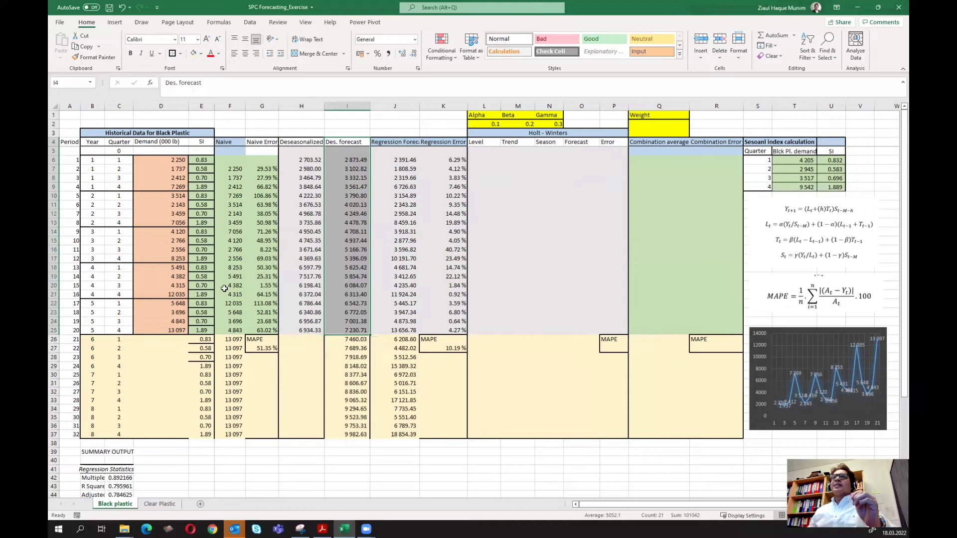
scroll(225, 288, "down", 7)
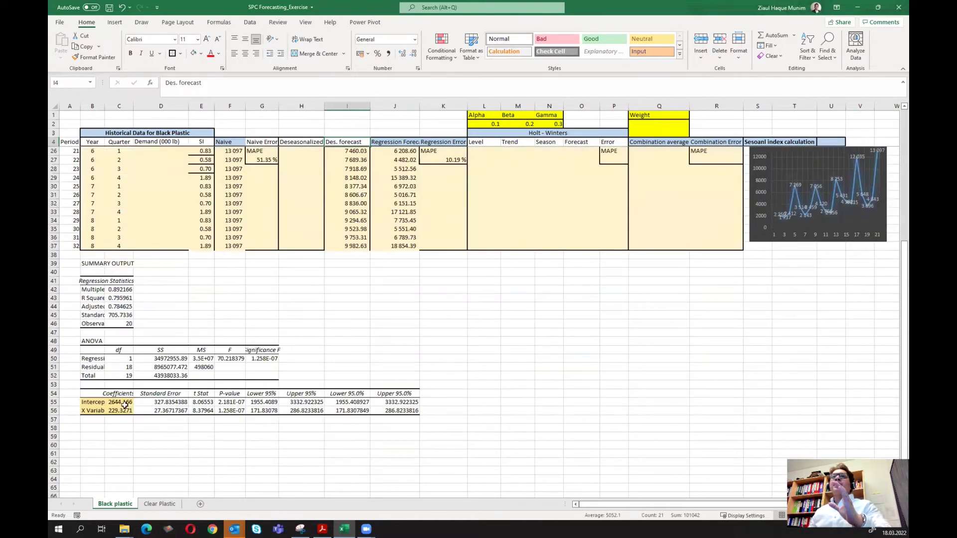
left_click(123, 404)
left_click_drag(123, 409, 98, 410)
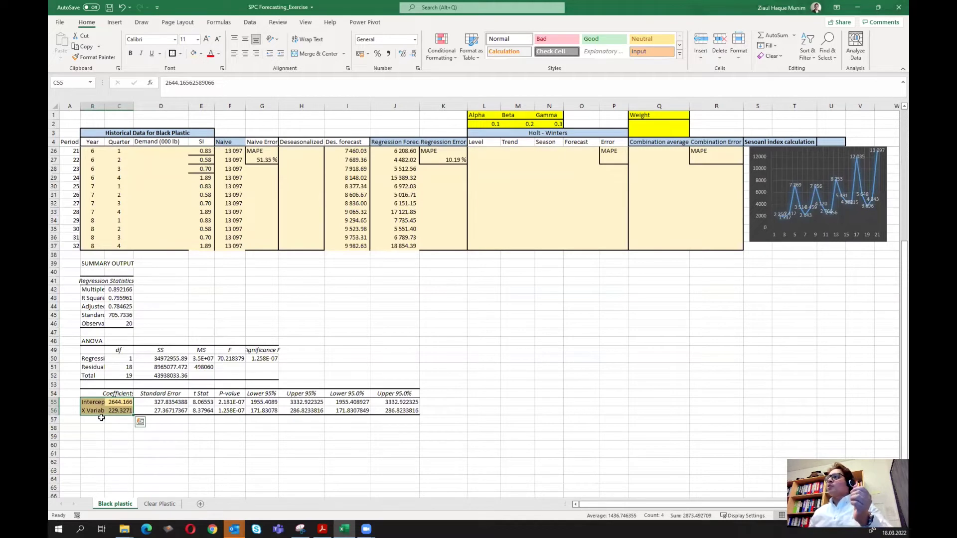
left_click_drag(117, 401, 118, 410)
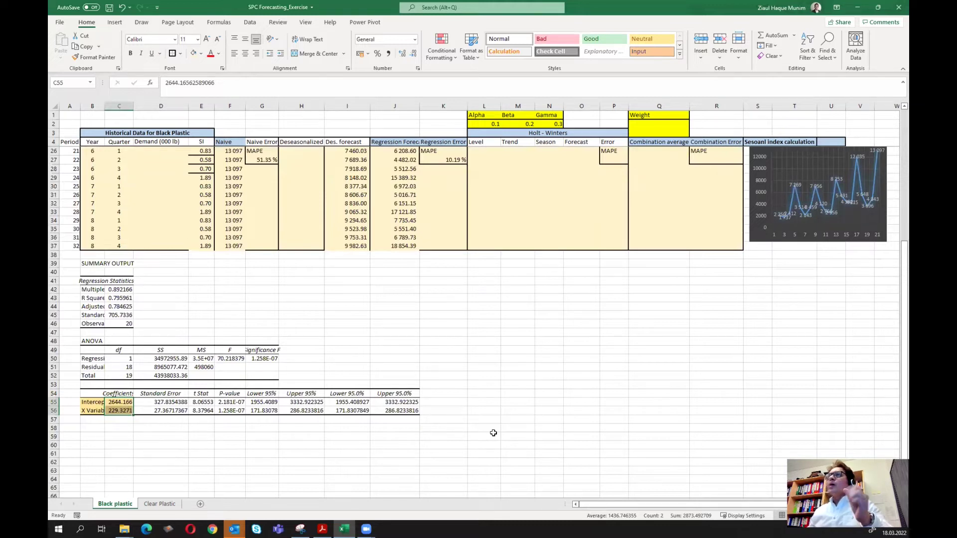
scroll(494, 433, "up", 7)
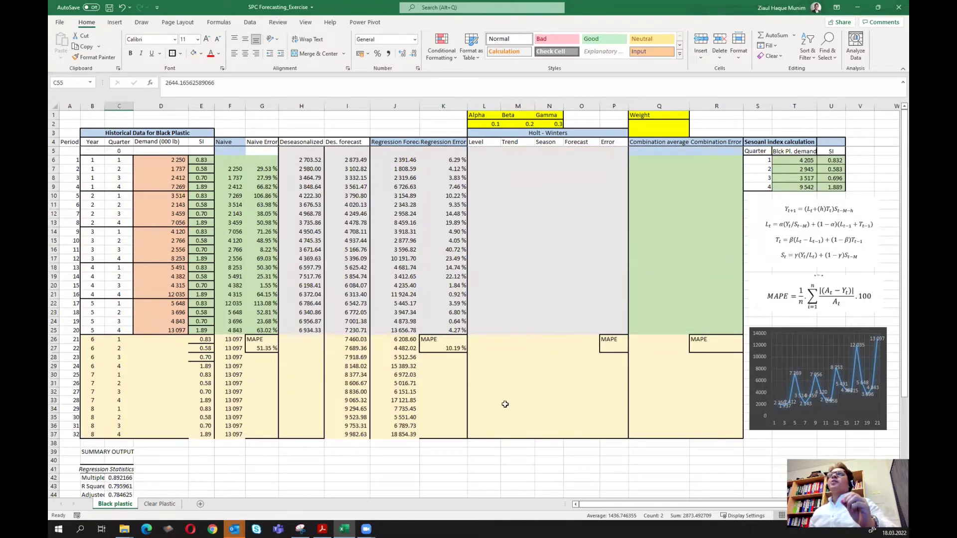
Step: Set the initial Level in L5 to reference the regression intercept coefficient in C55
left_click(486, 151)
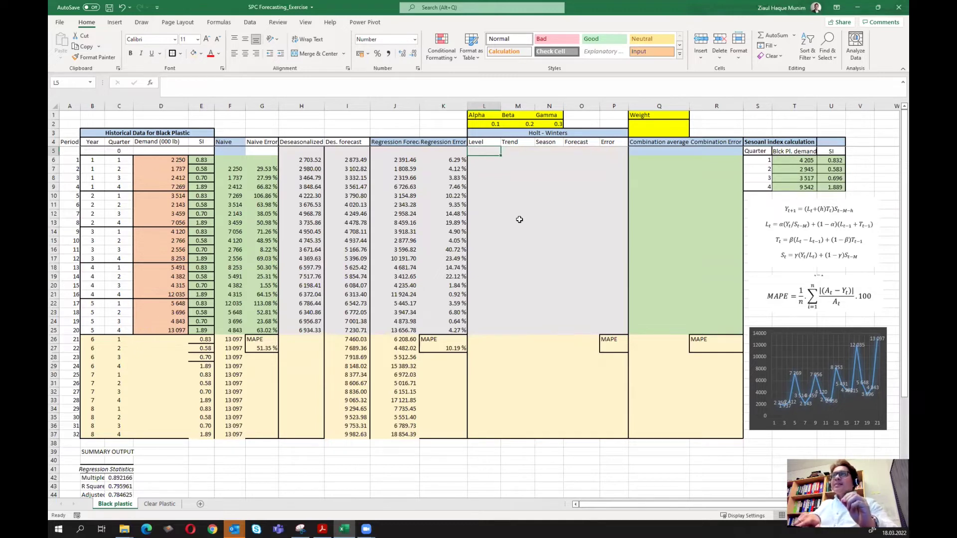
type("=")
scroll(392, 275, "down", 10)
scroll(124, 325, "down", 1)
left_click(124, 325)
key("Escape")
scroll(513, 224, "up", 1)
Step: Set the initial Trend in M5 to the regression X variable coefficient with =C56
left_click(513, 152)
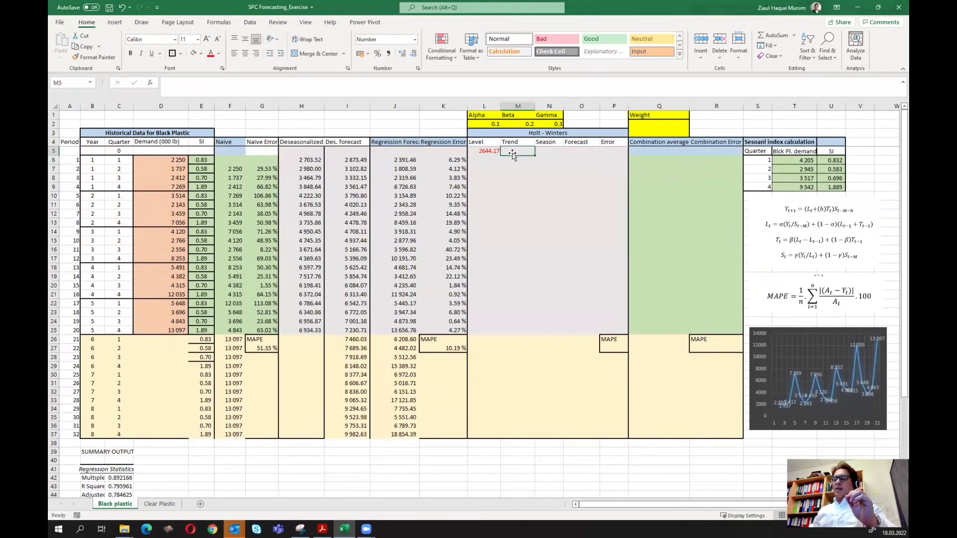
type("=")
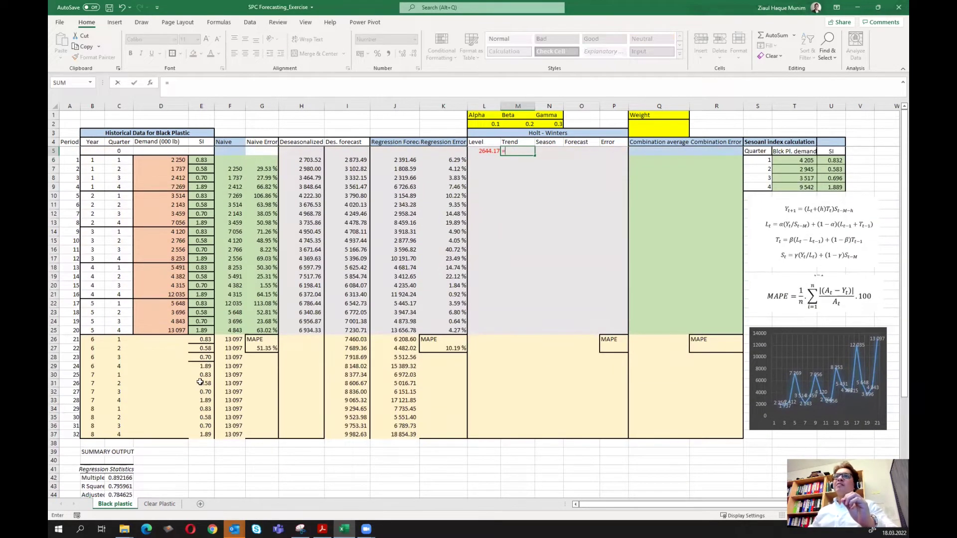
scroll(201, 382, "down", 5)
left_click(119, 464)
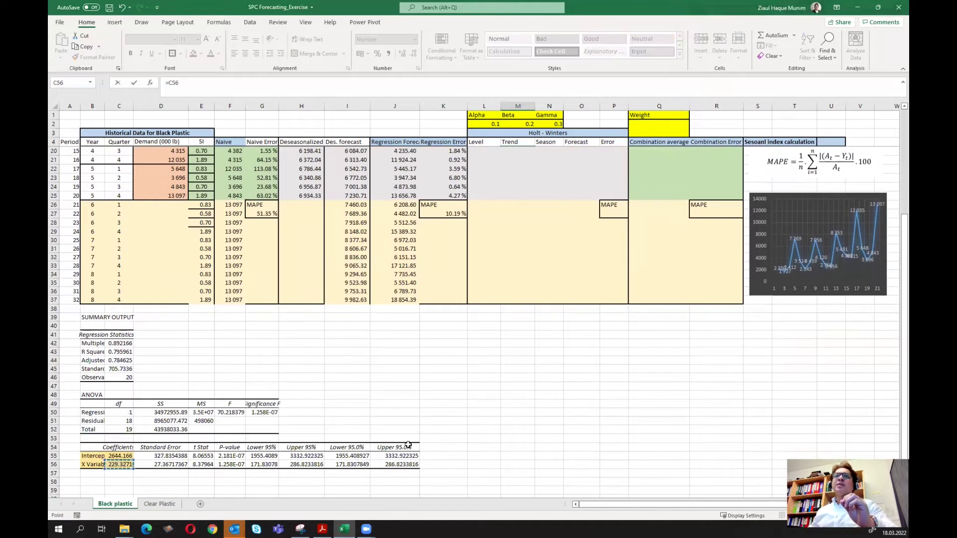
key("Return")
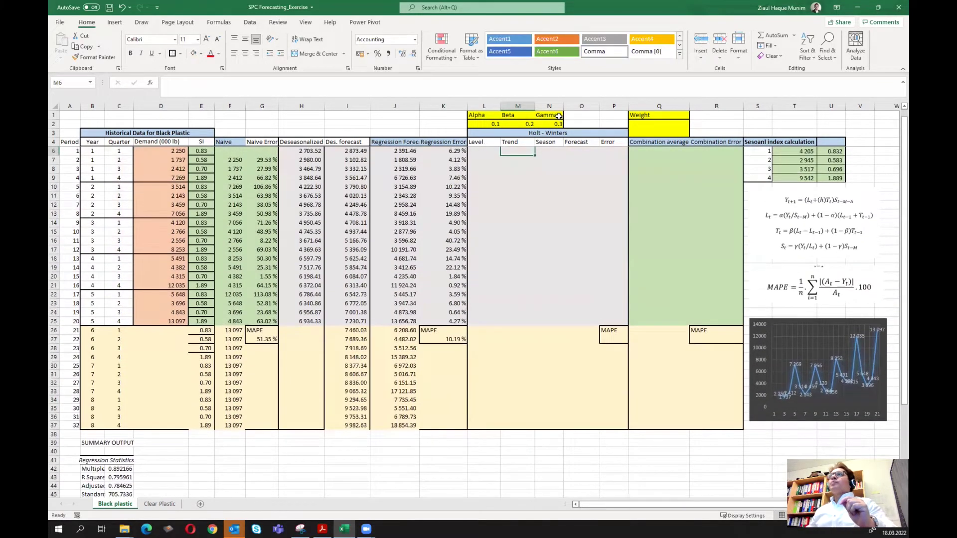
scroll(441, 444, "up", 1)
left_click(524, 152)
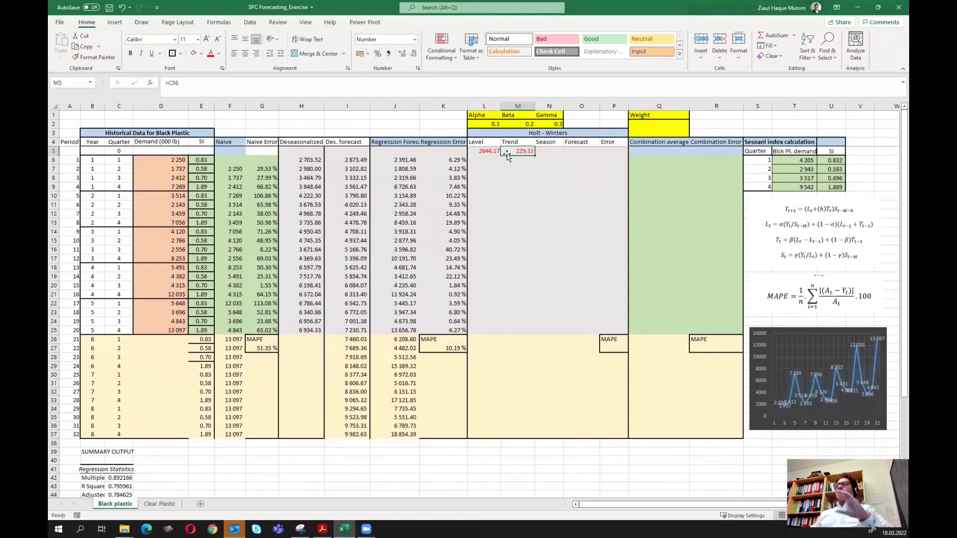
Step: Begin the period 1 Level formula in L6 with the absolute Alpha times demand over seasonal index: =$L$2*(D6/E6)
left_click(487, 161)
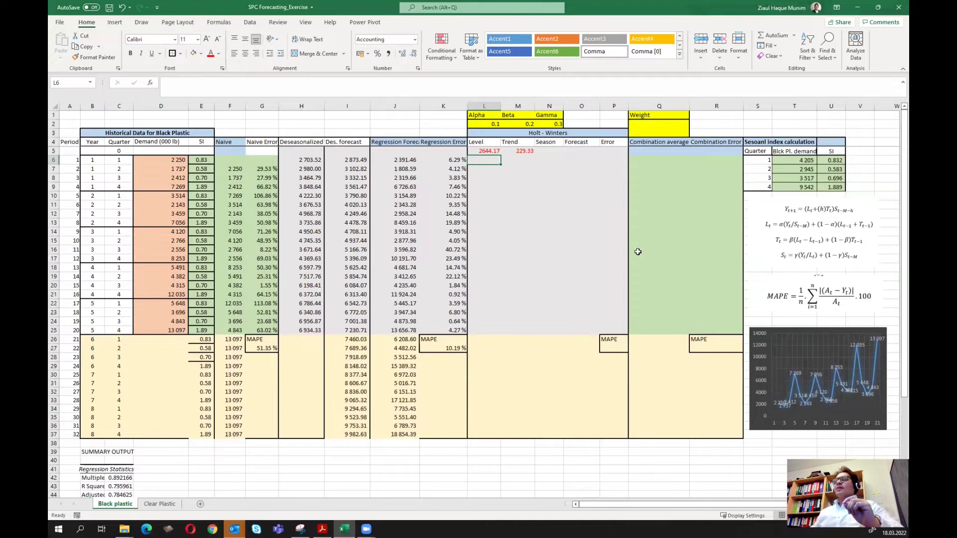
type("=")
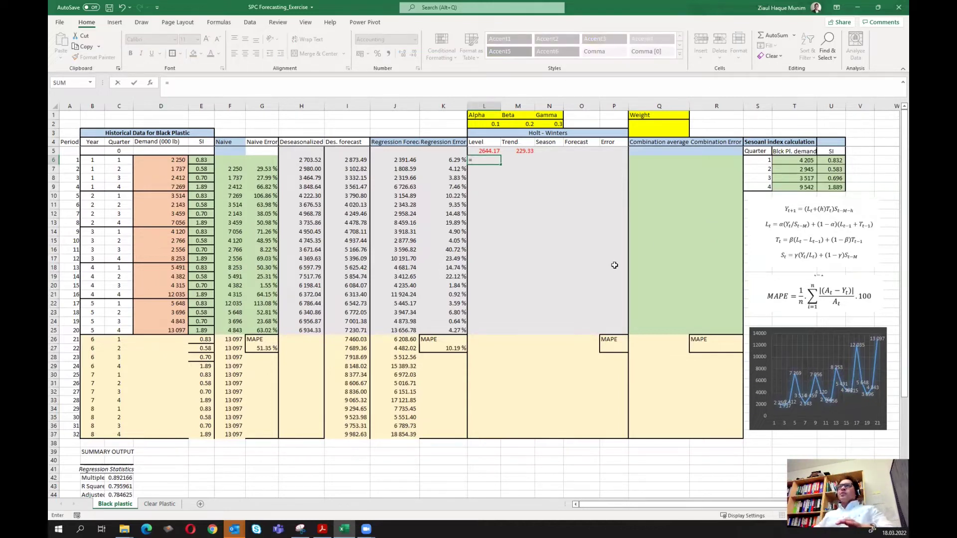
left_click(494, 125)
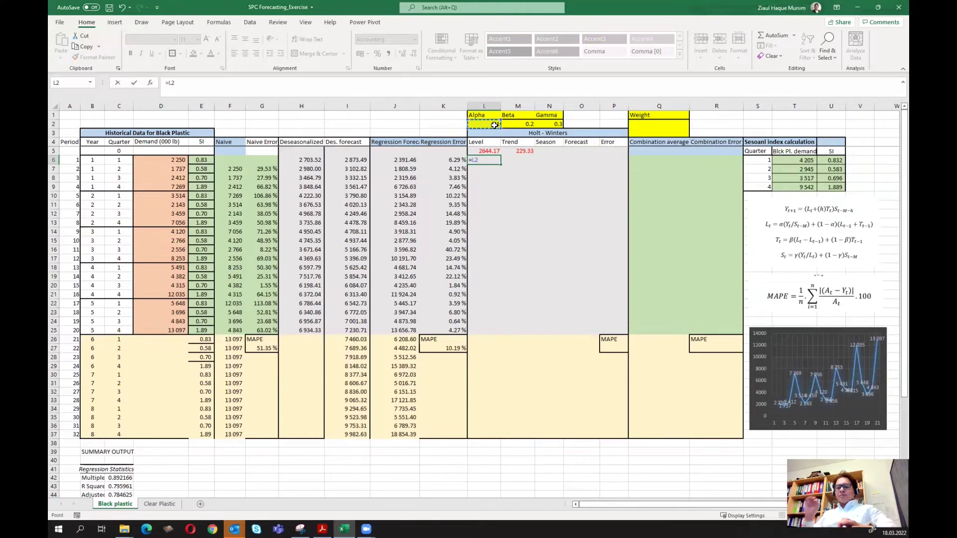
key("F4")
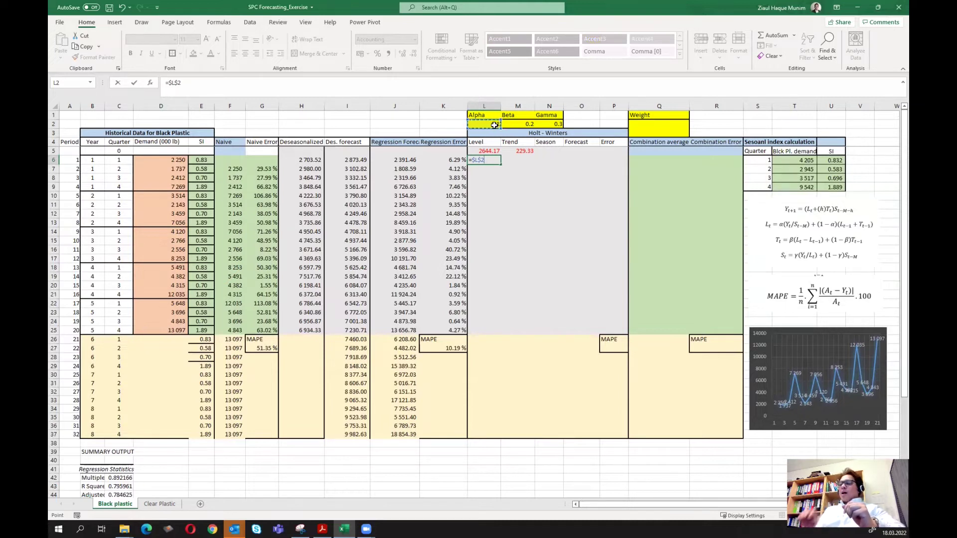
type("*")
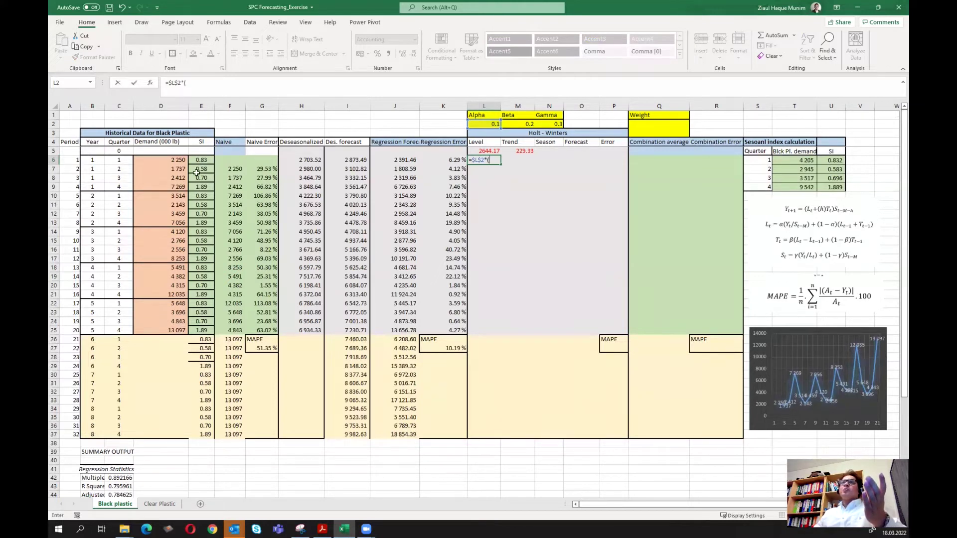
left_click(178, 164)
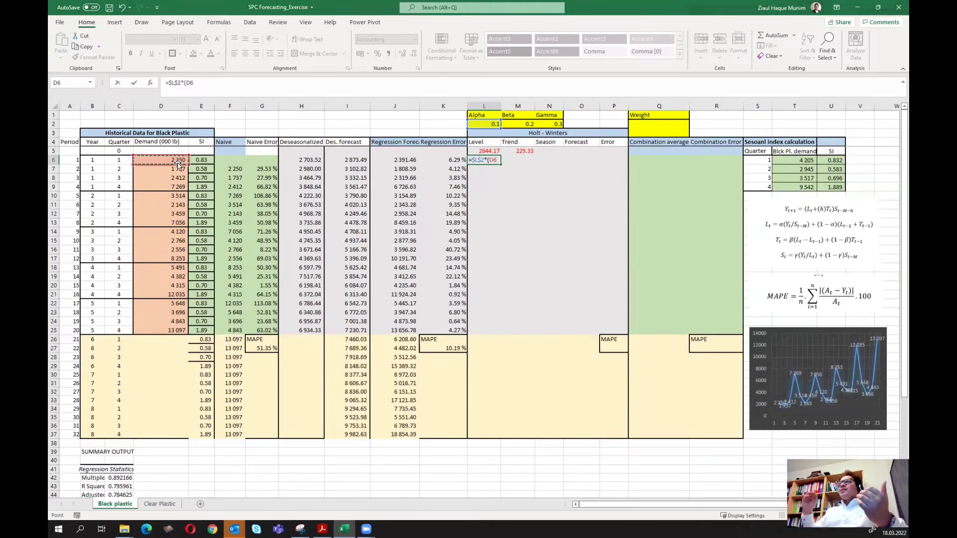
type("/")
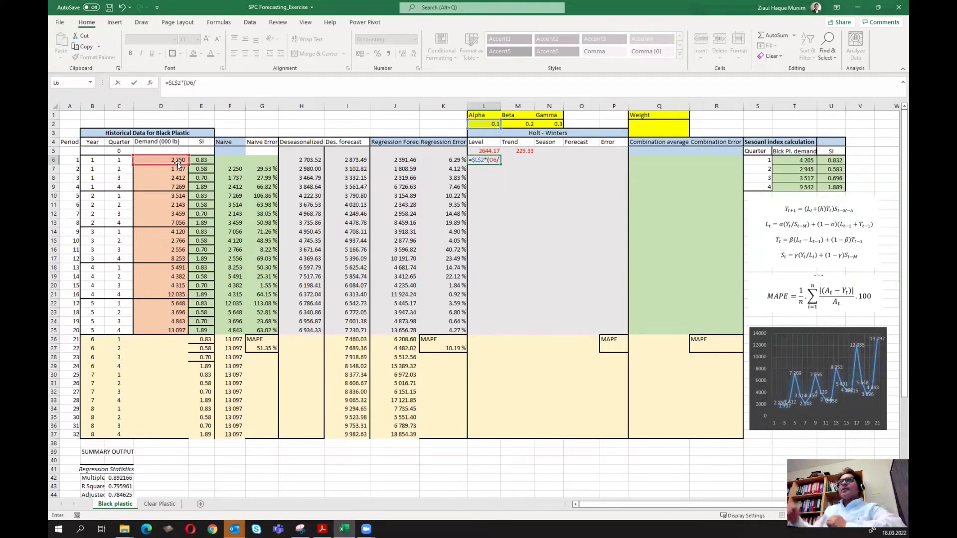
left_click(203, 160)
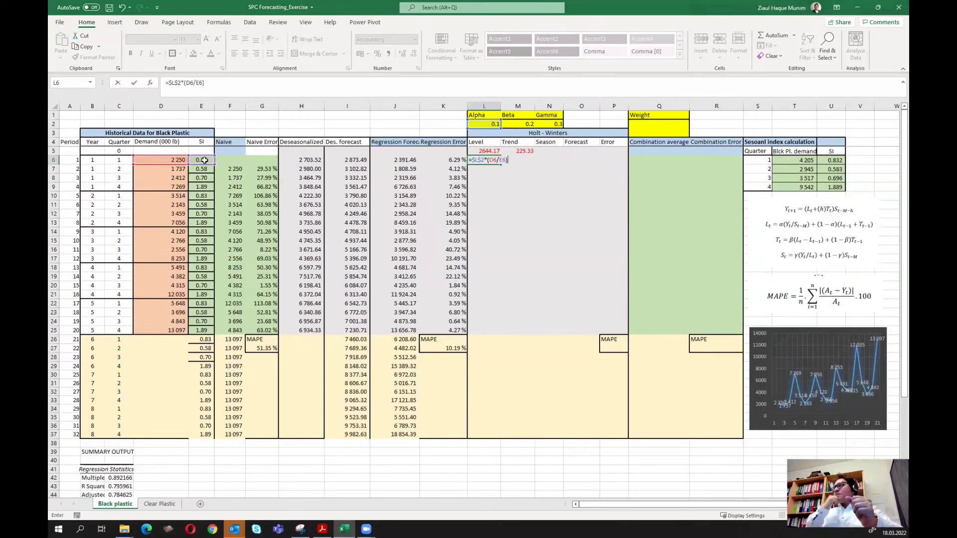
Step: Complete the Level formula in L6 by adding the previous level and trend term, +(1-$L$2)*(L5+M5)
type("+")
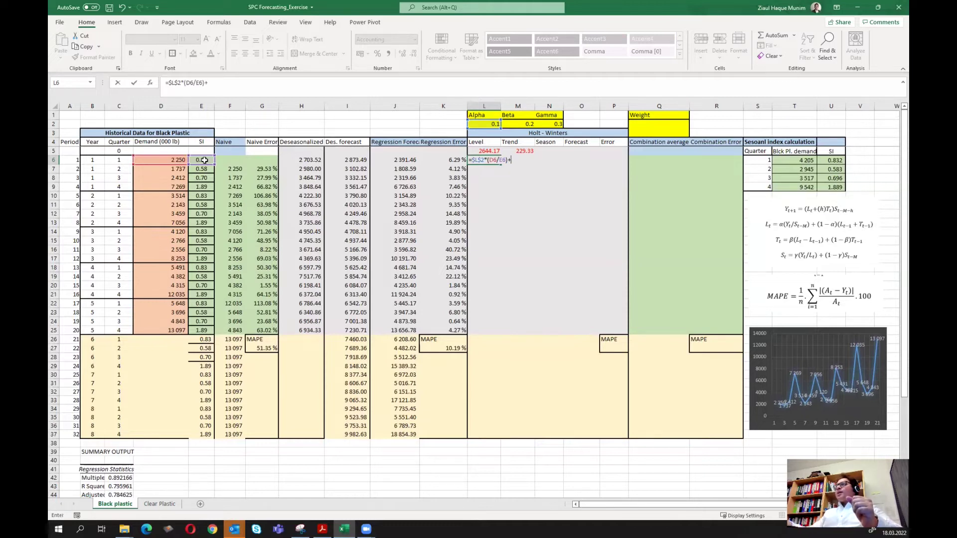
type("(1-")
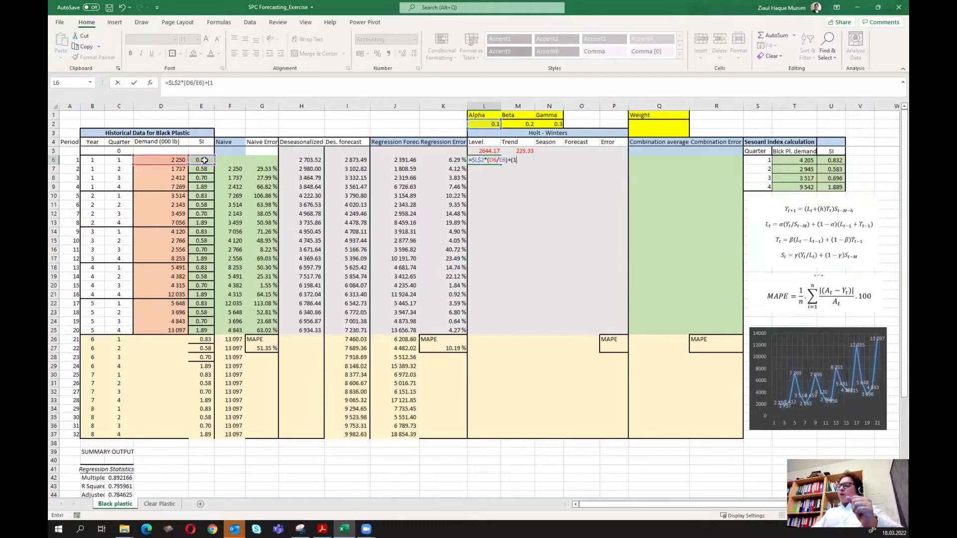
left_click(491, 125)
key("F4")
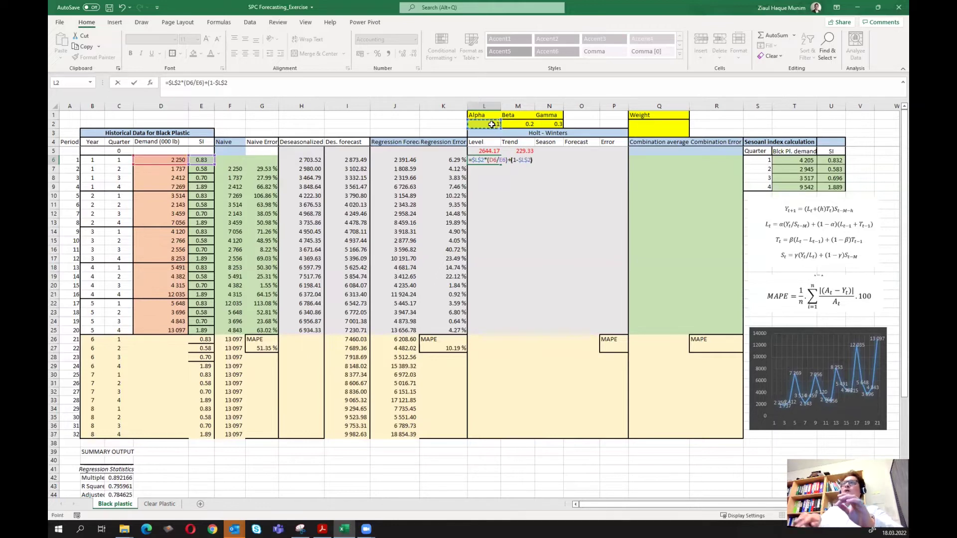
type(")")
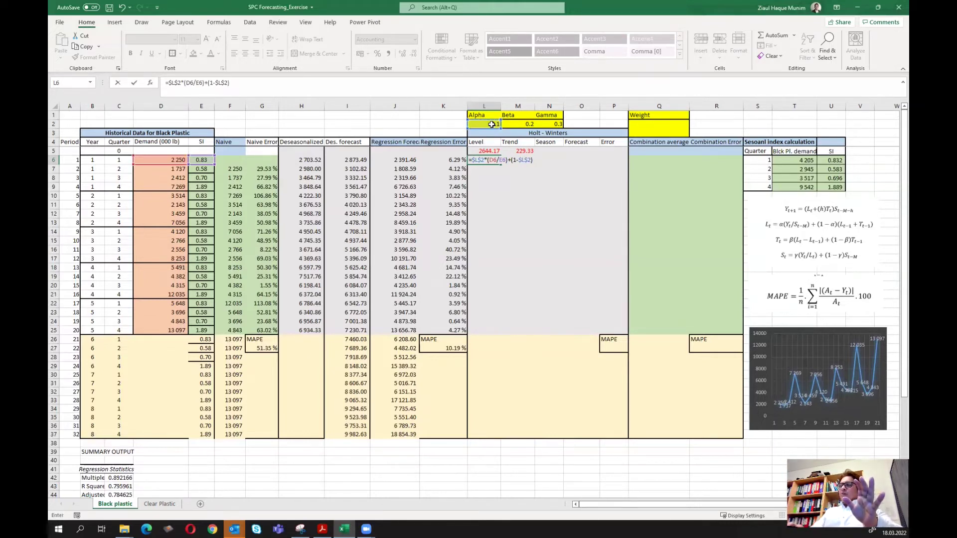
type("*(")
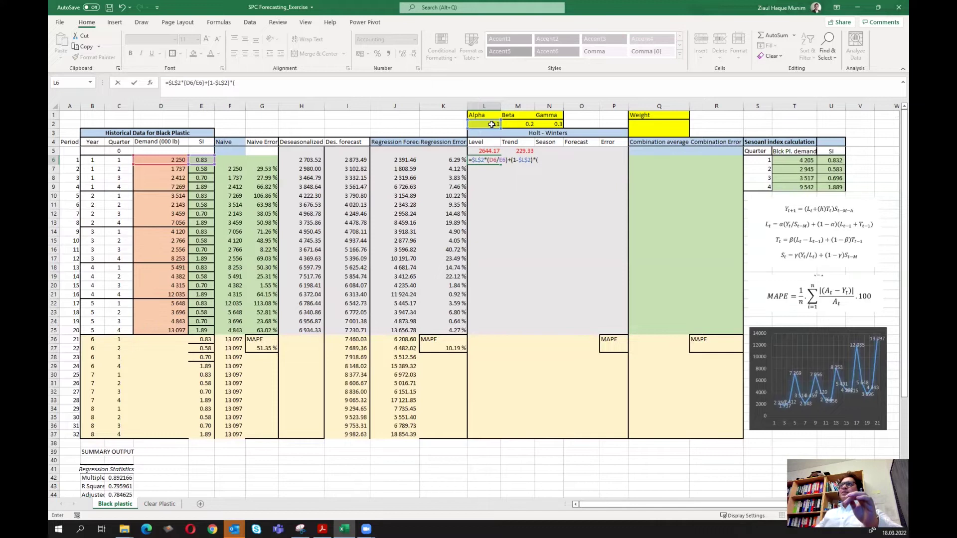
left_click(491, 152)
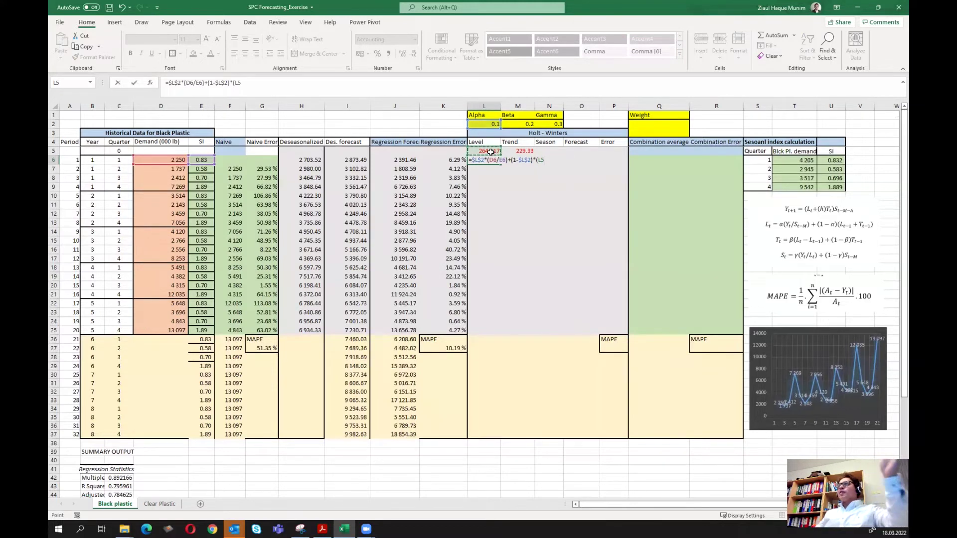
type("+")
left_click(524, 152)
type(")")
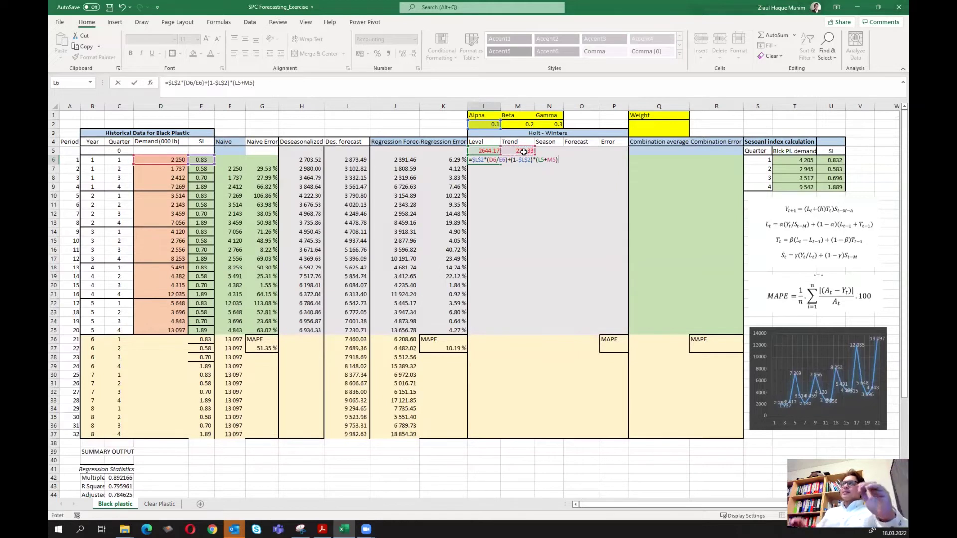
key("Return")
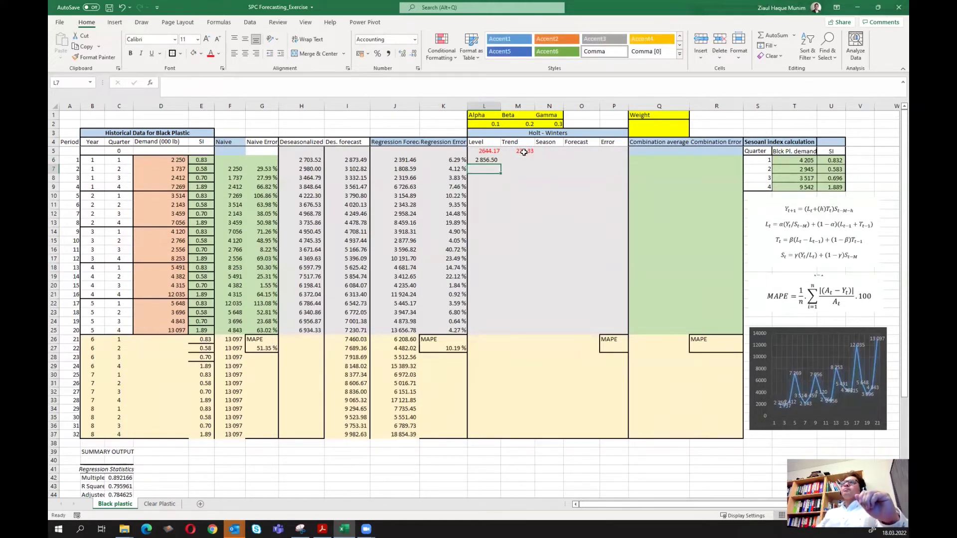
Step: Begin the period 1 Trend formula in M6 with absolute Beta times the change in level: =$M$2*(L6-L5)
left_click(512, 162)
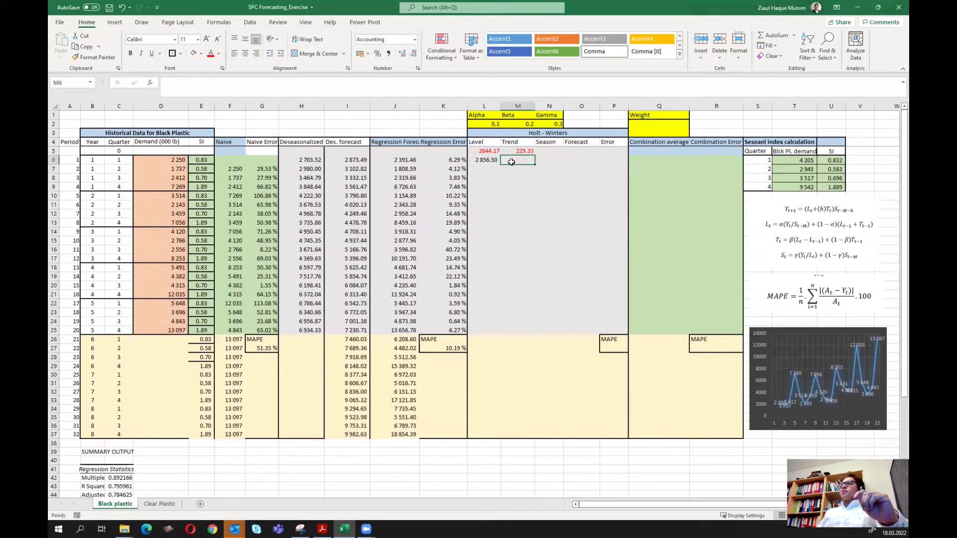
type("=")
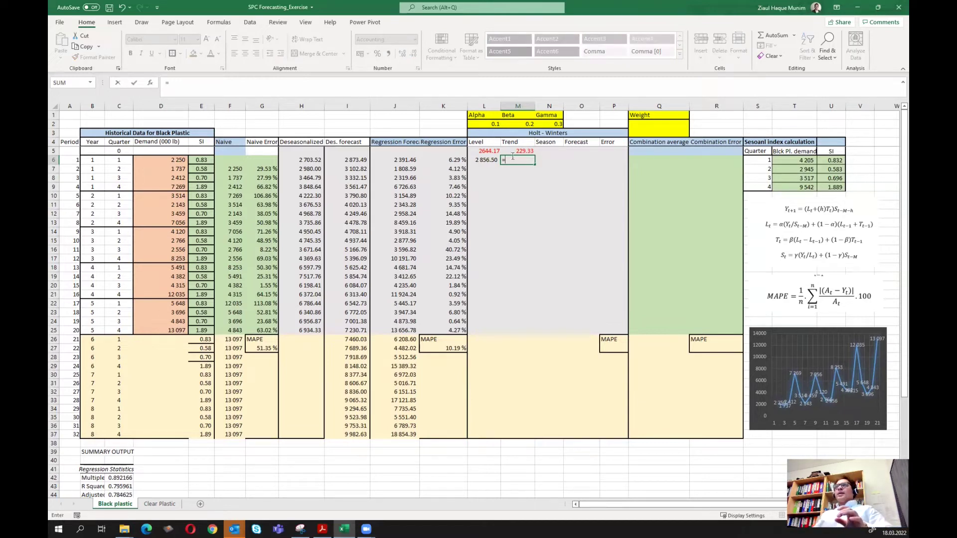
left_click(519, 125)
key("F4")
type("*")
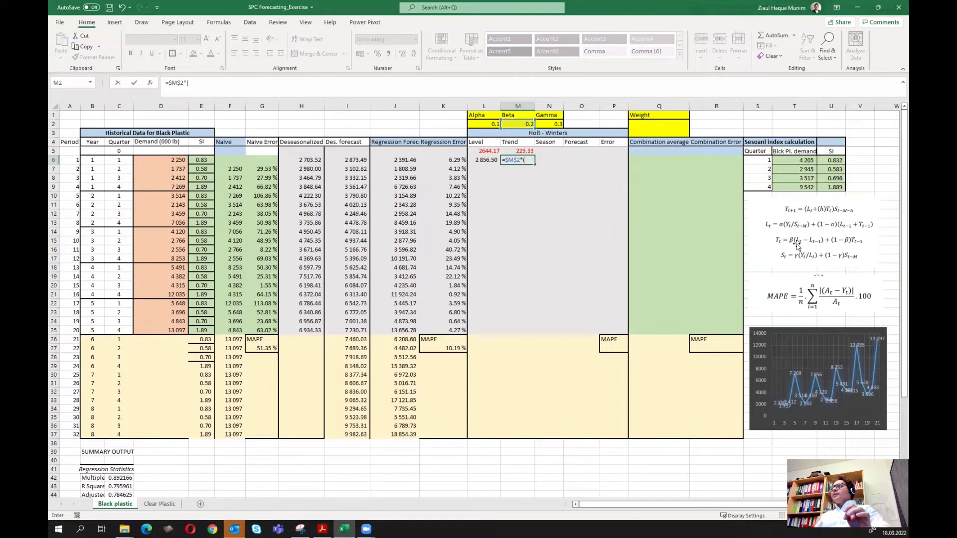
left_click(483, 158)
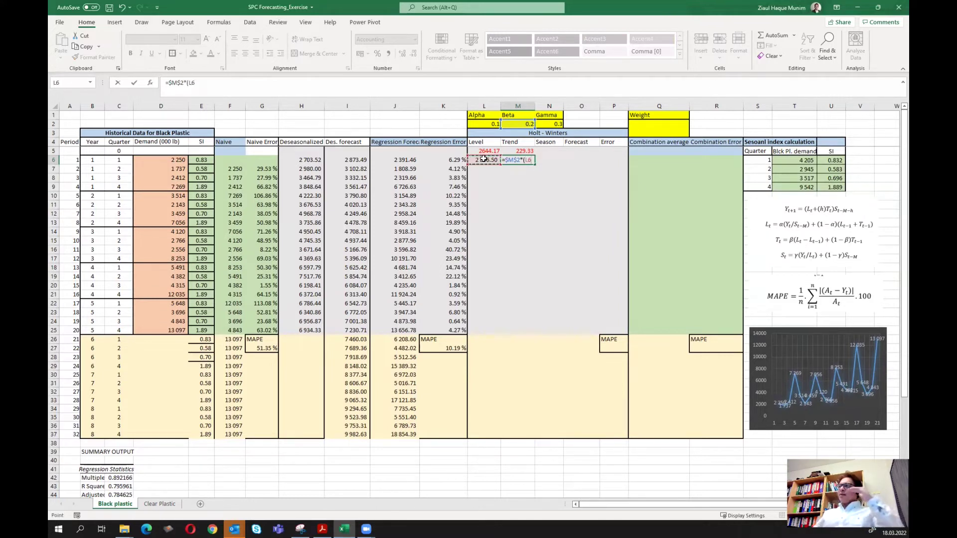
type("-")
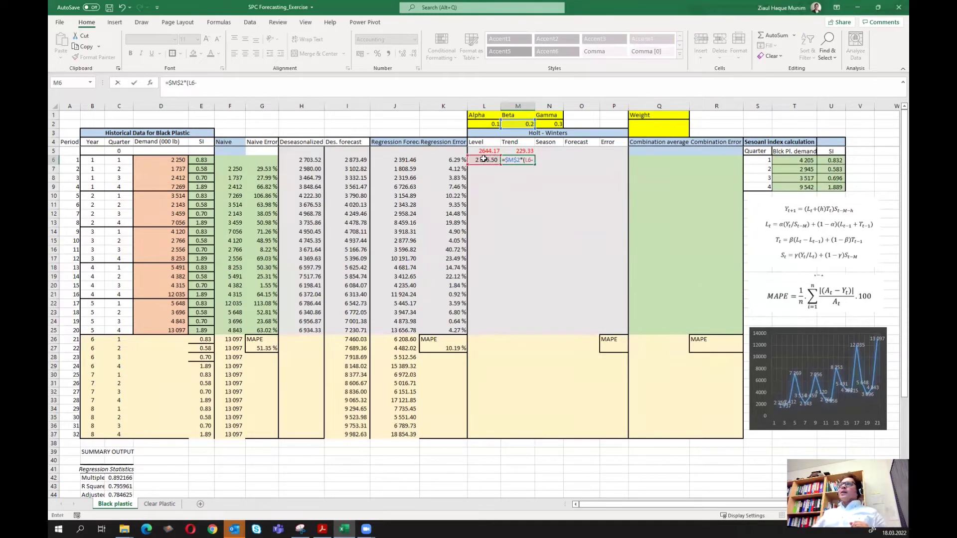
left_click(484, 150)
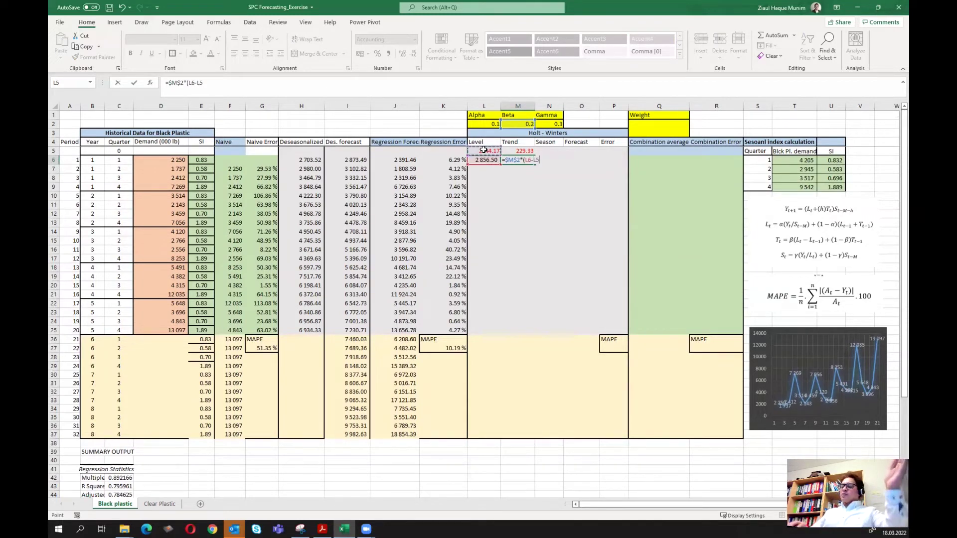
type(")")
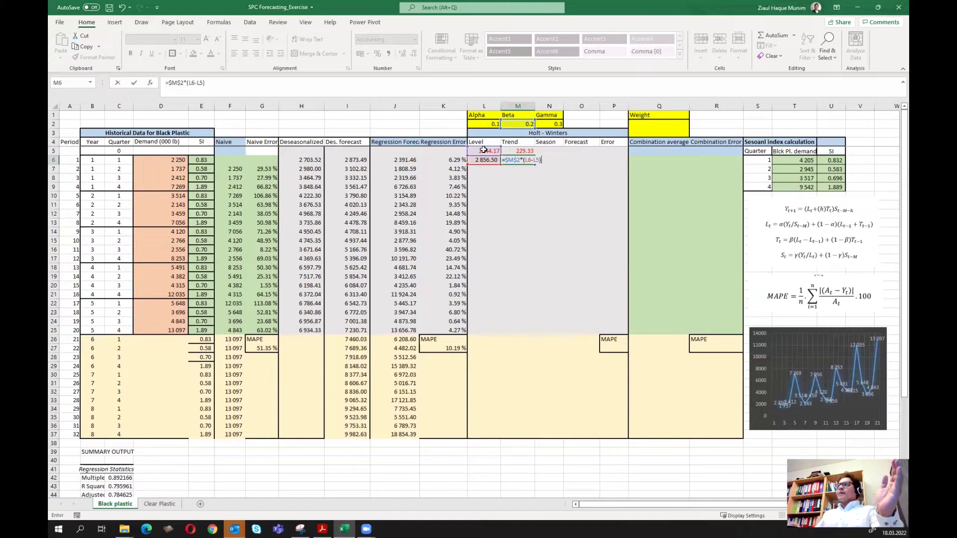
Step: Complete the Trend formula in M6 by adding the weighted previous trend term, +(1-$M$2)*M5
type("+(1-")
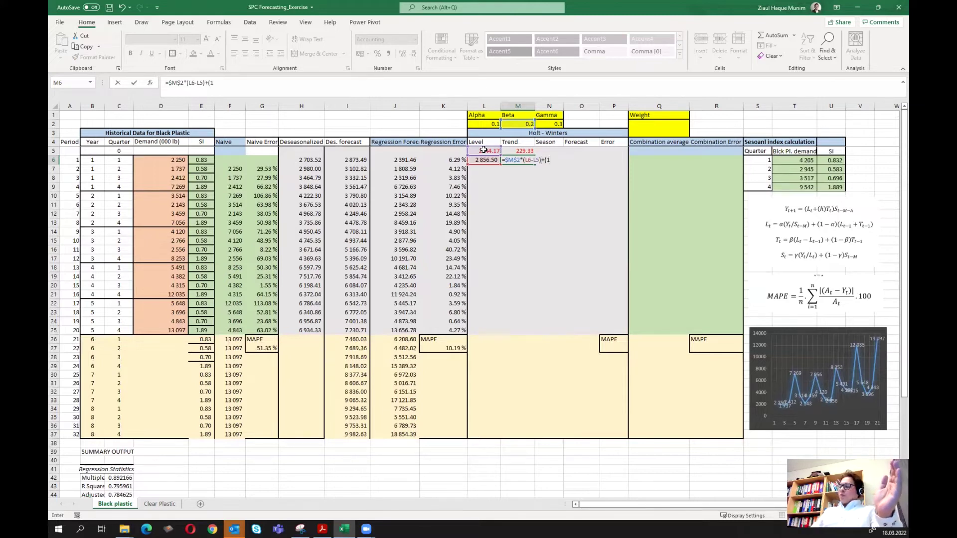
left_click(521, 123)
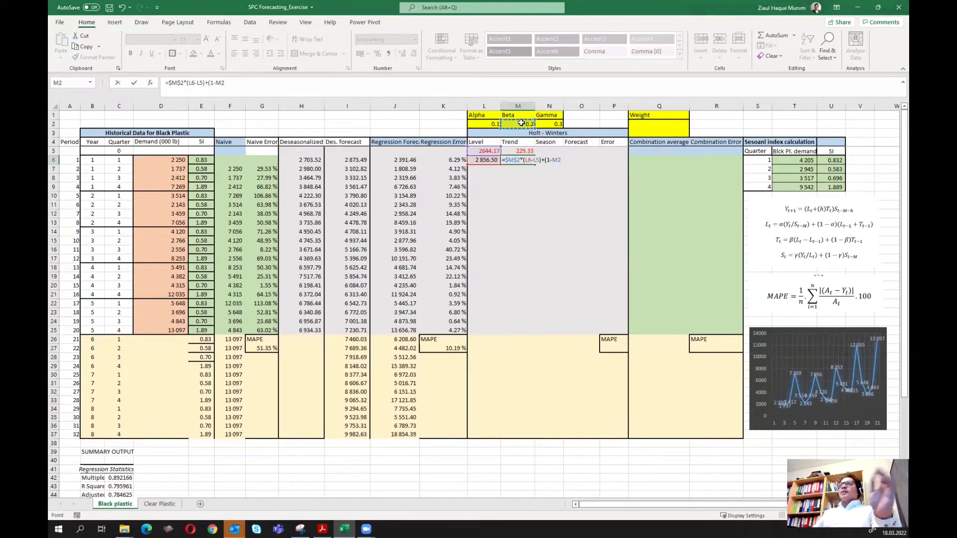
key("F4")
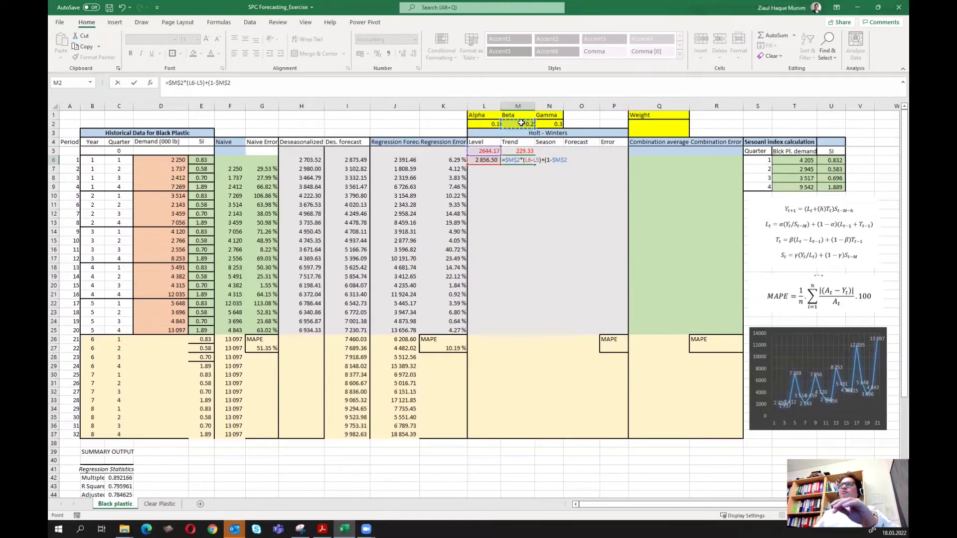
type(")")
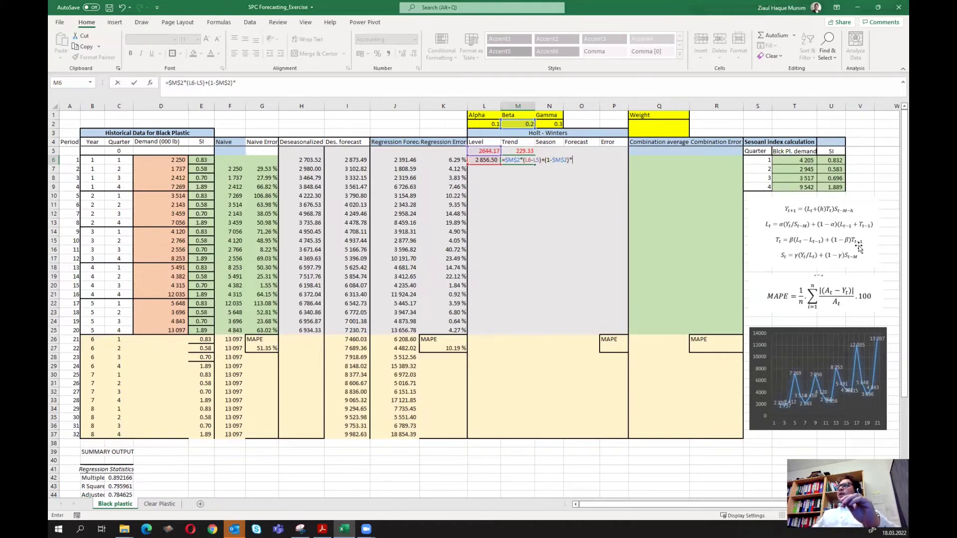
type("*")
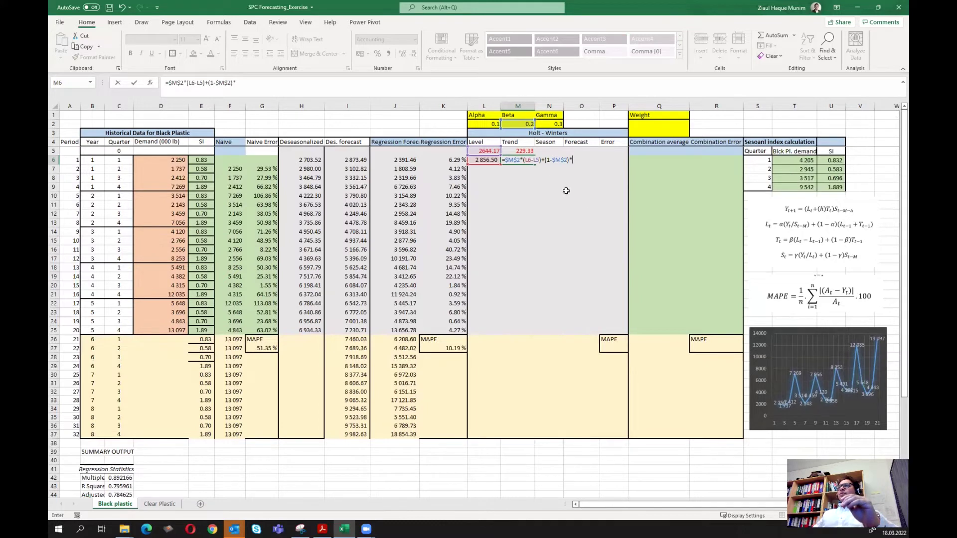
left_click(529, 151)
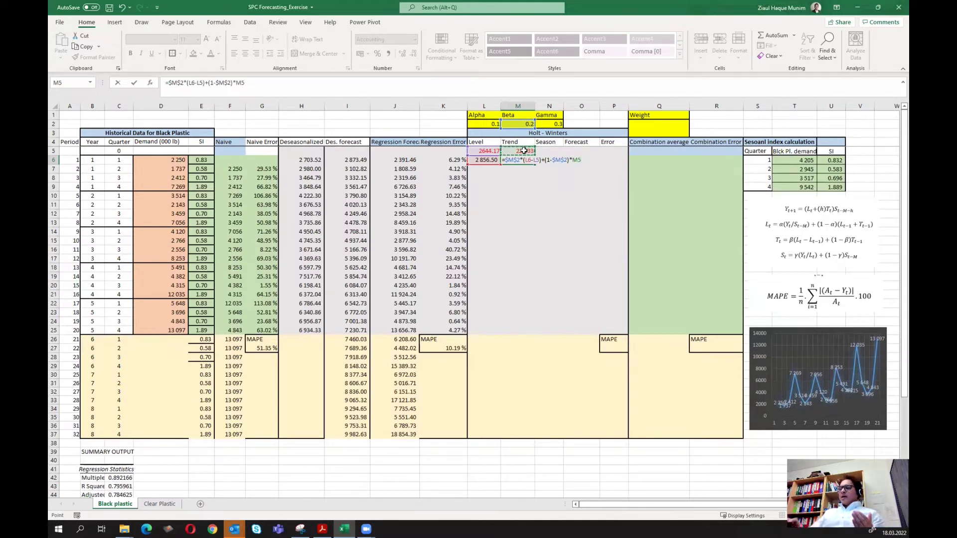
key("Return")
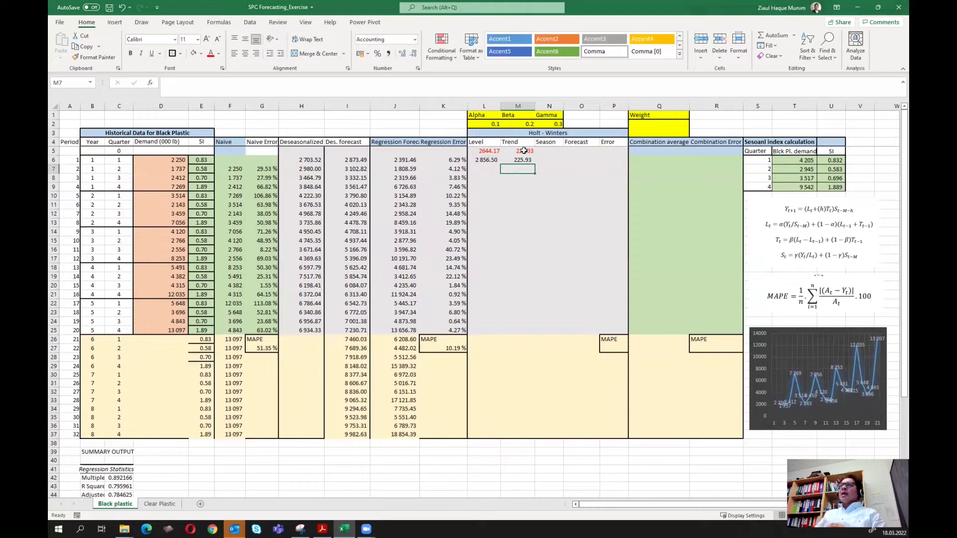
Step: Begin the period 1 Season formula in N6 with absolute Gamma times demand over level: =$N$2*(D6/L6)
left_click(546, 161)
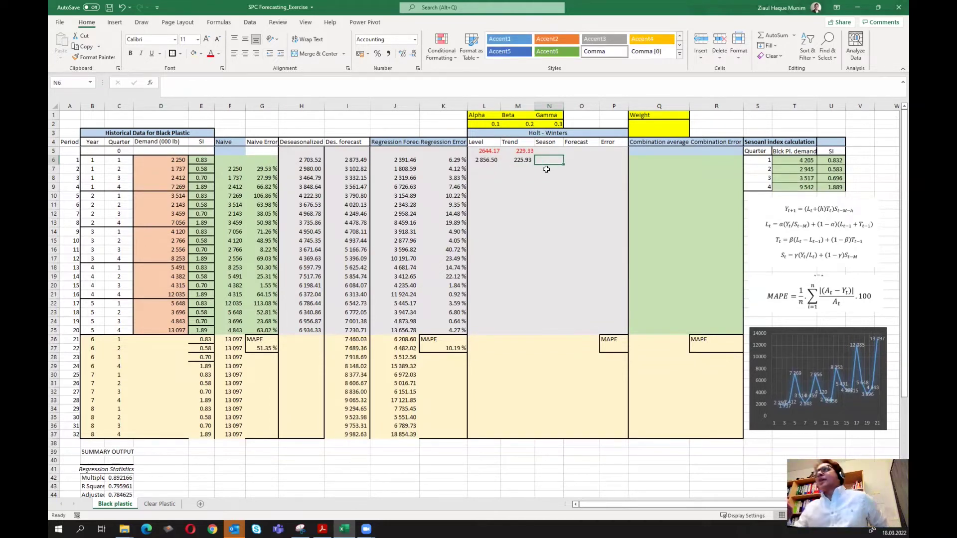
type("=")
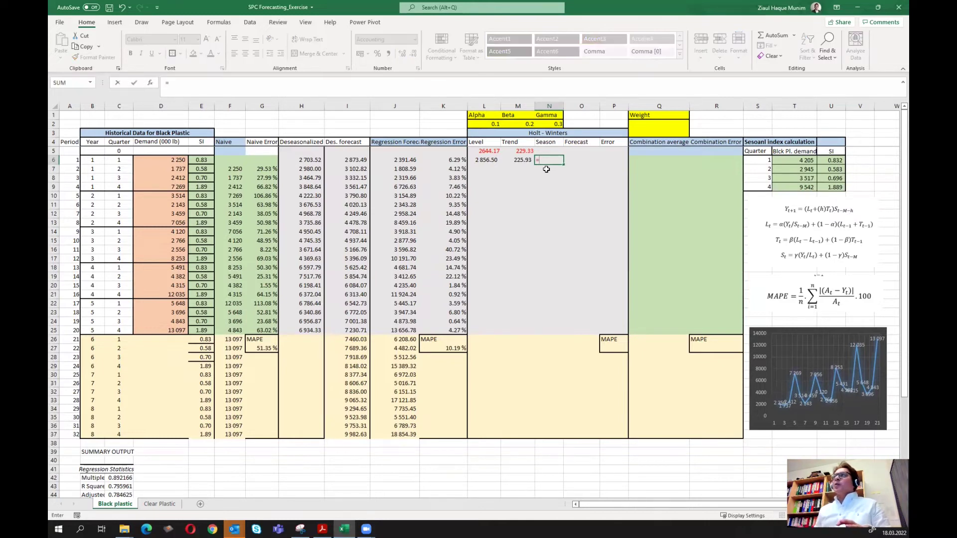
left_click(557, 123)
key("F4")
type("*(")
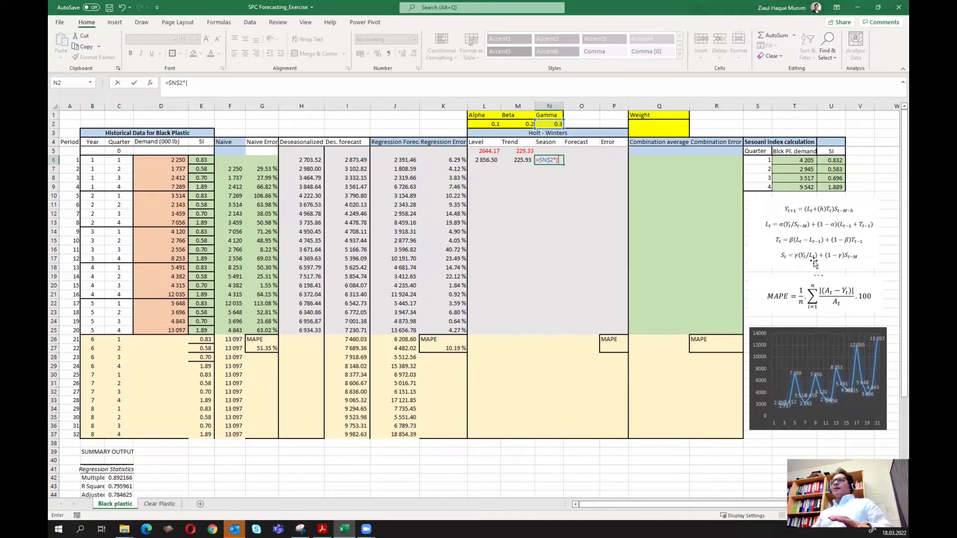
left_click(180, 164)
type("/")
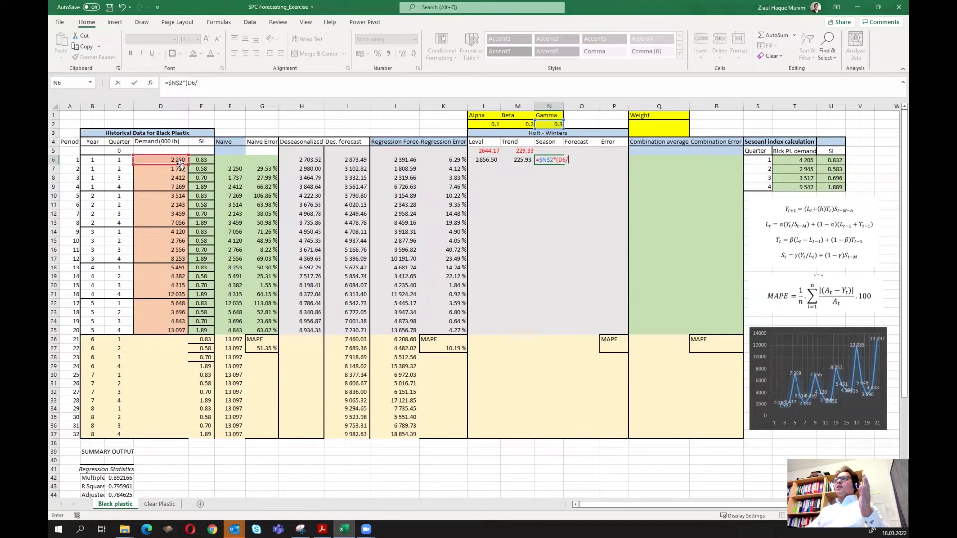
left_click(484, 160)
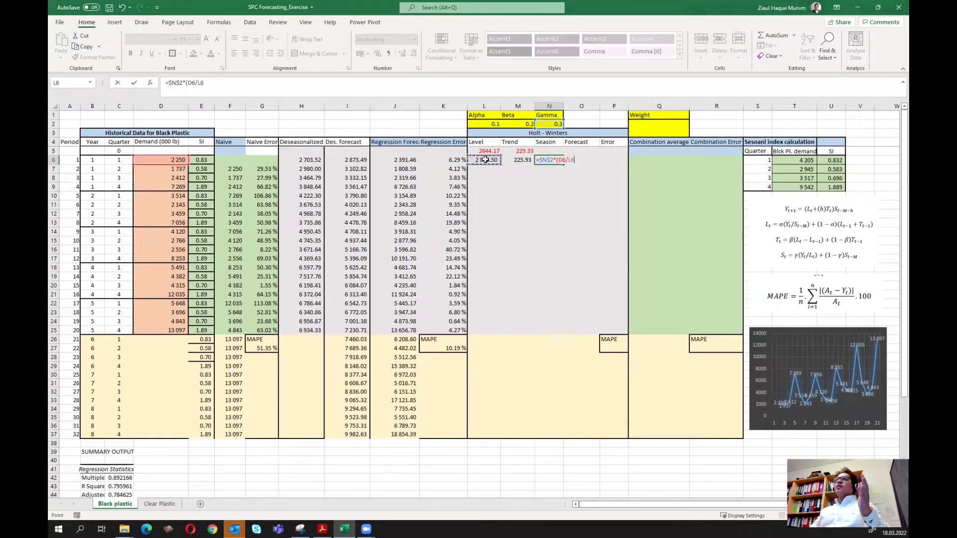
type(")+")
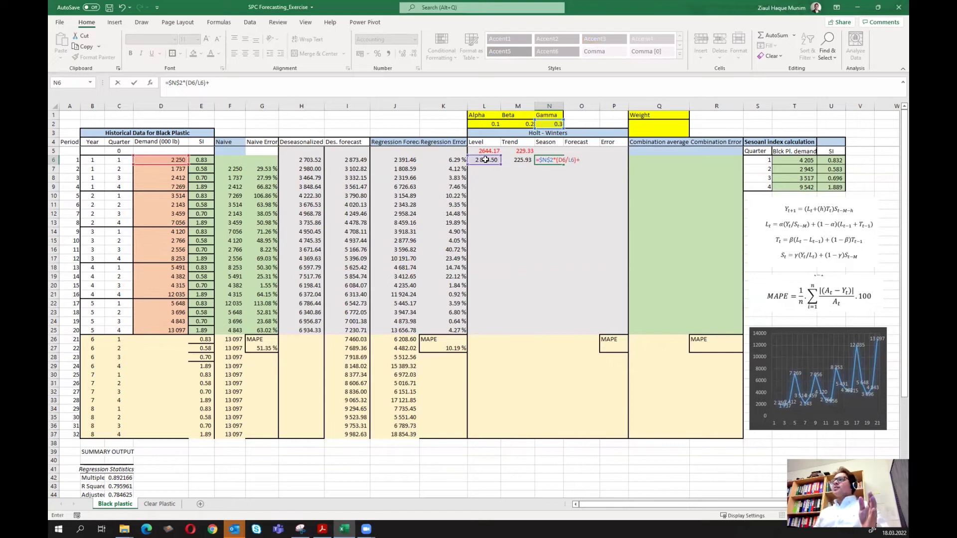
Step: Complete the Season formula in N6 by adding the weighted seasonal index term, +(1-$N$2)*E6
type("(1-")
left_click(550, 124)
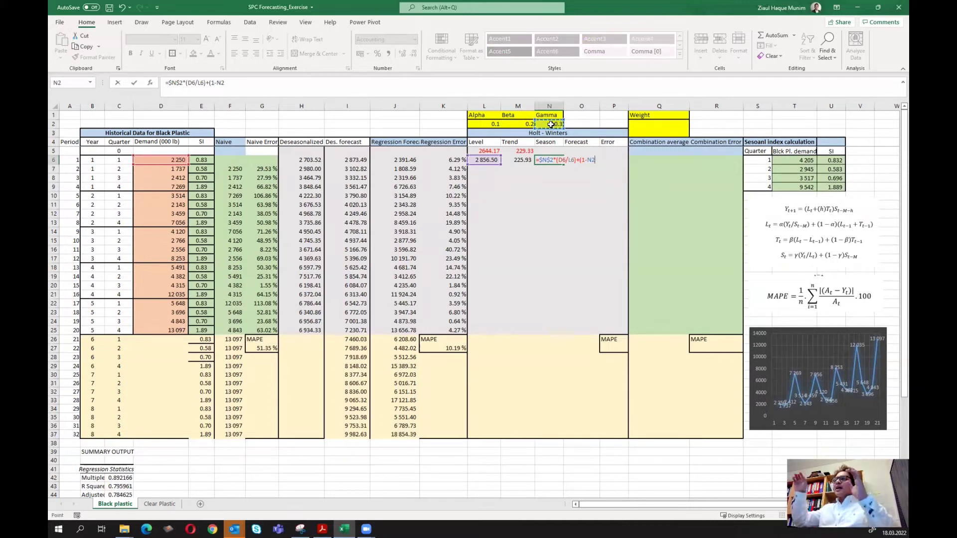
key("F4")
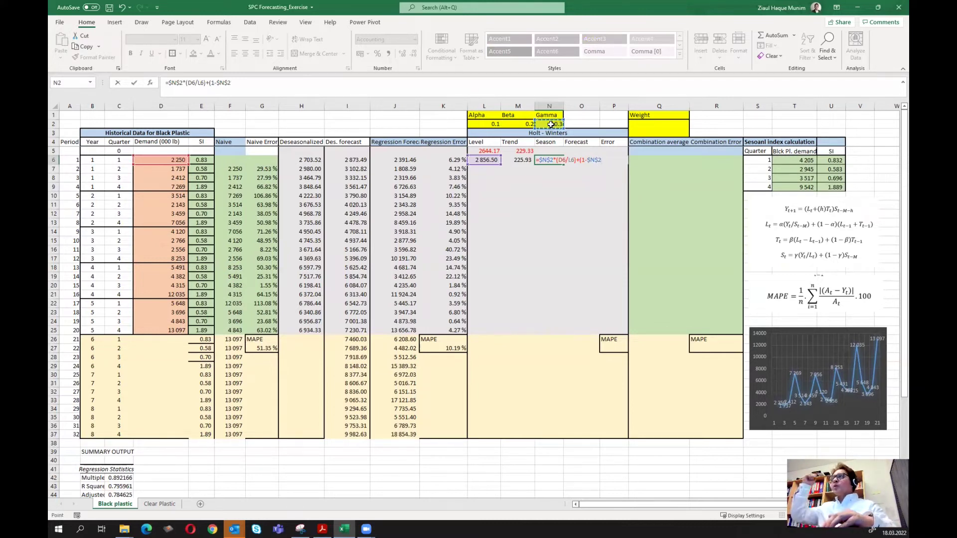
type(")")
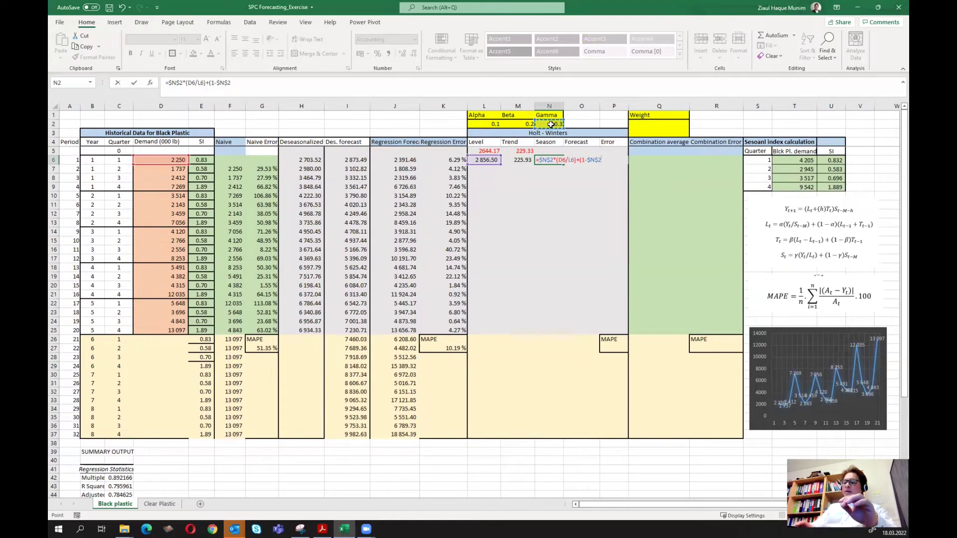
type("*")
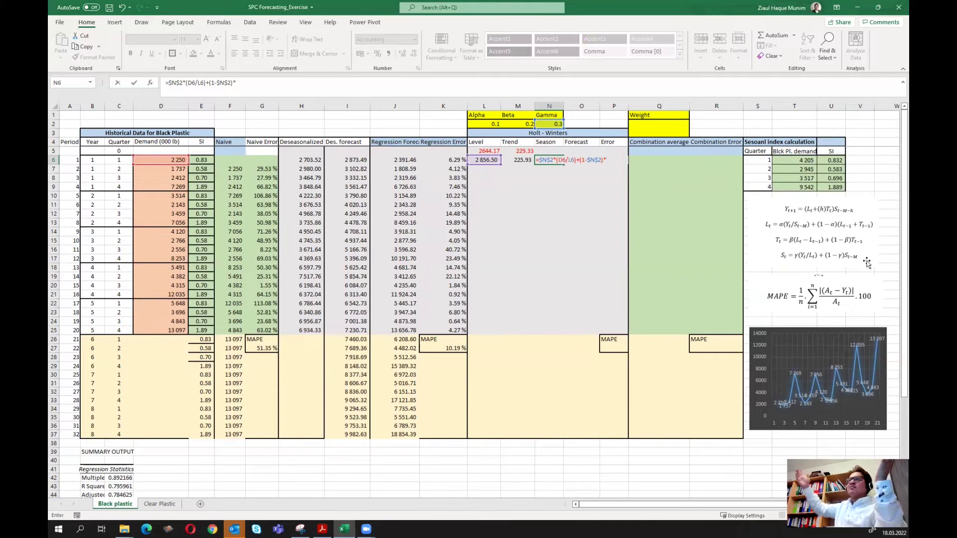
left_click(202, 160)
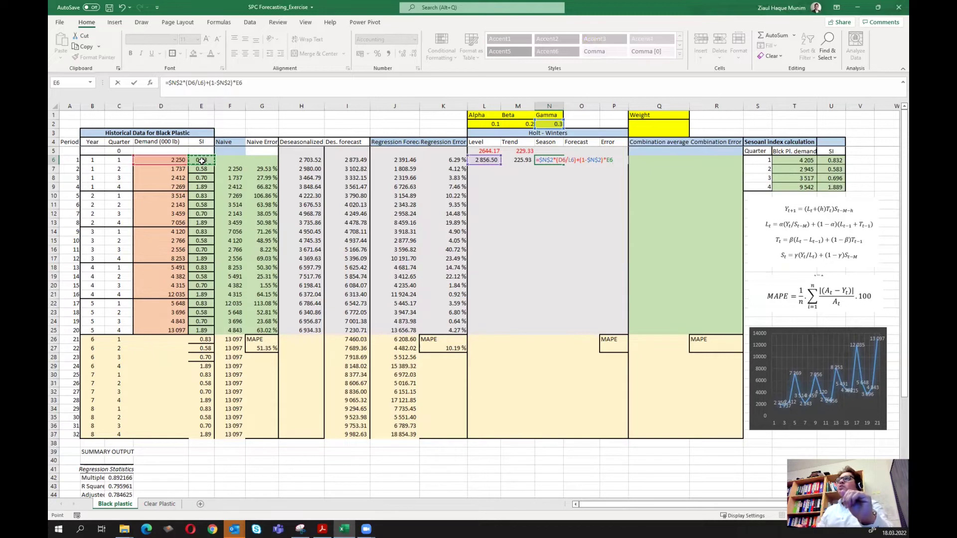
key("Return")
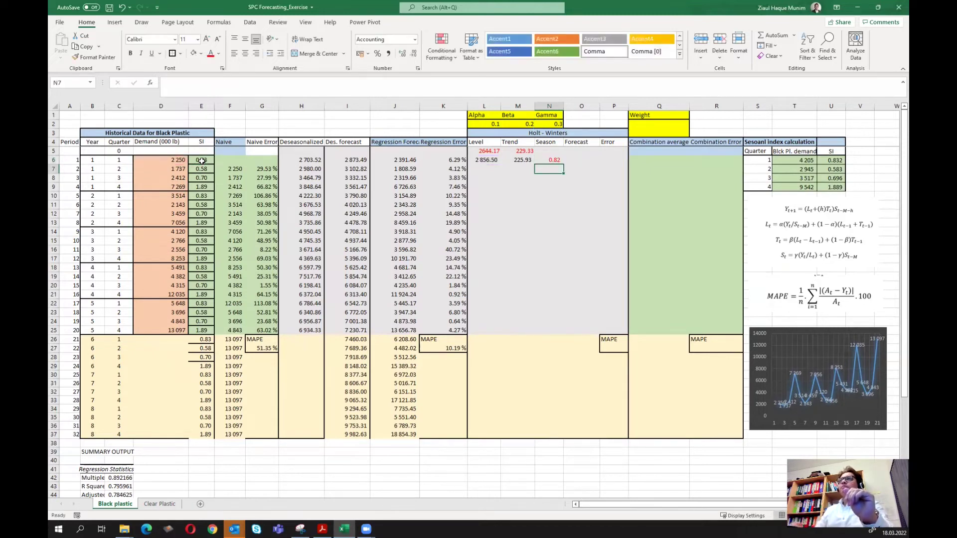
Step: Fill the Level, Trend and Season formulas from row 6 down to row 9, covering periods 1 to 4
left_click(492, 160)
left_click_drag(501, 172, 501, 192)
left_click(520, 160)
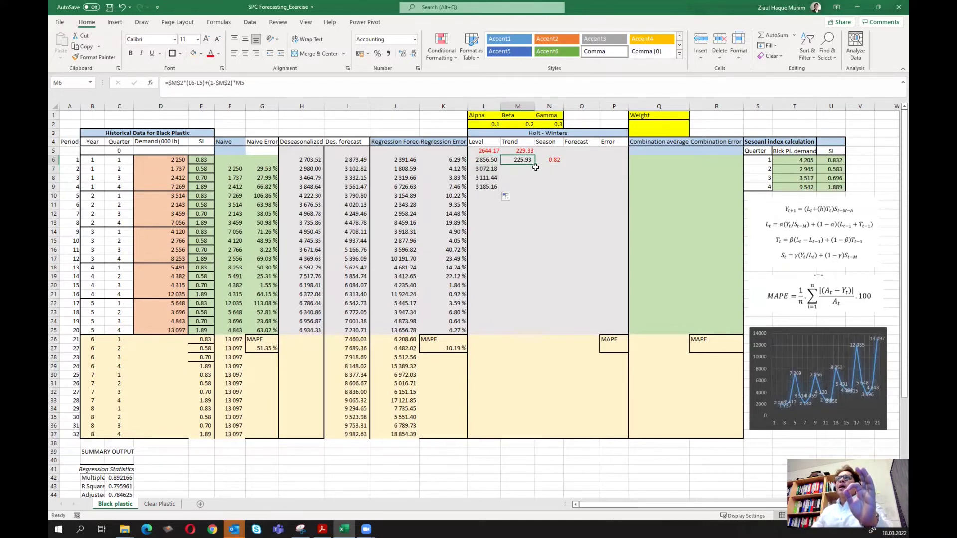
left_click_drag(535, 164, 562, 190)
left_click(551, 160)
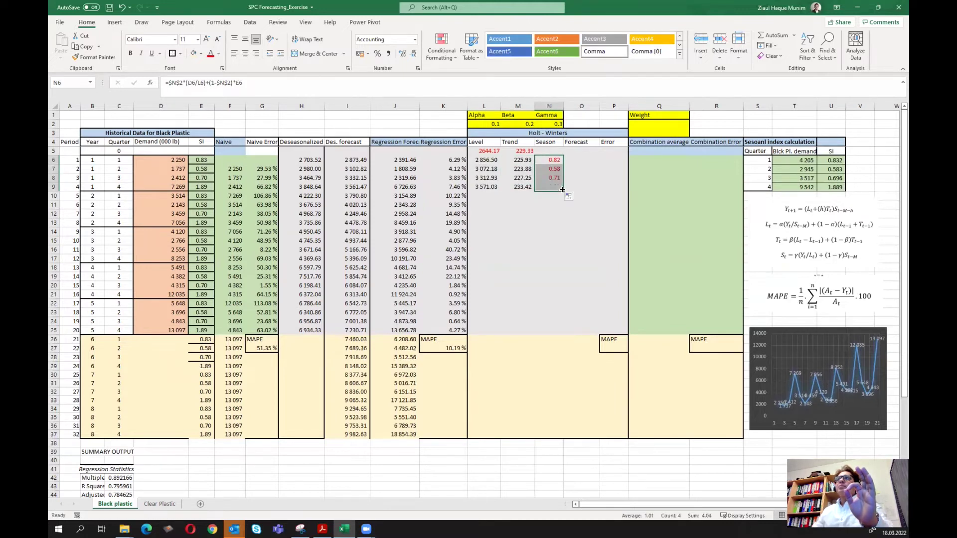
Step: Check the cell references of the period 4 Level formula in L9 and copy it down to L10
left_click(487, 187)
double_click(488, 187)
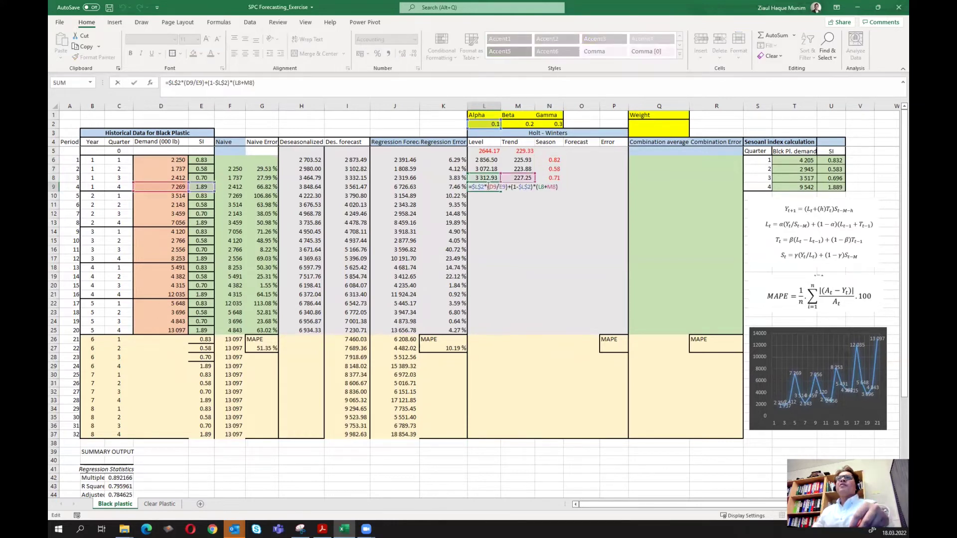
key("ctrl+Return")
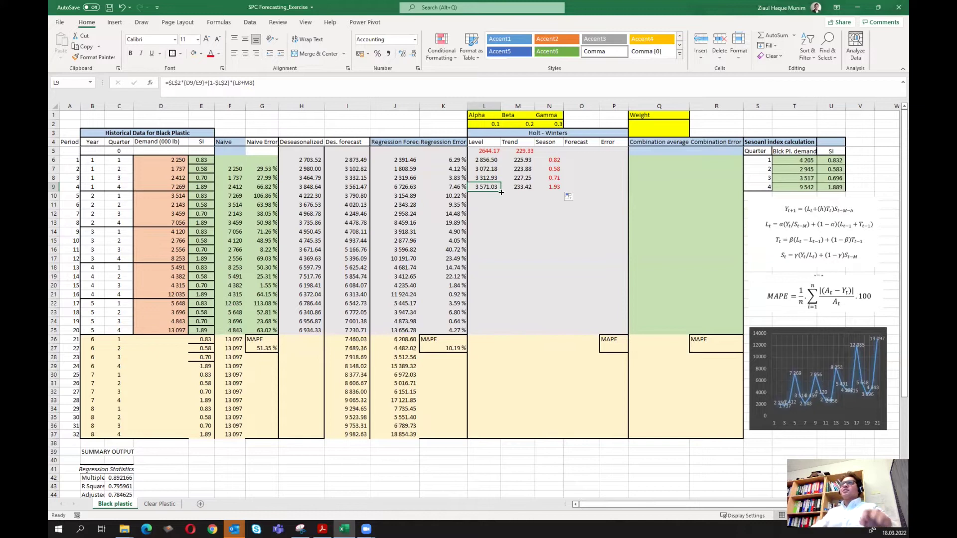
left_click_drag(501, 192, 501, 202)
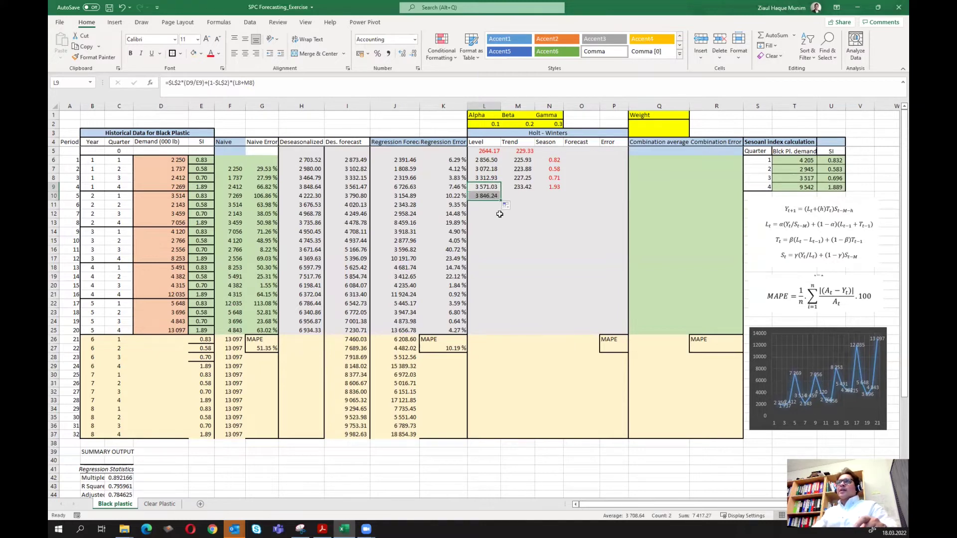
Step: Replace the E10 seasonal index in the L10 Level formula with the period 1 Season N6 and fill the formula down to L25
left_click(489, 196)
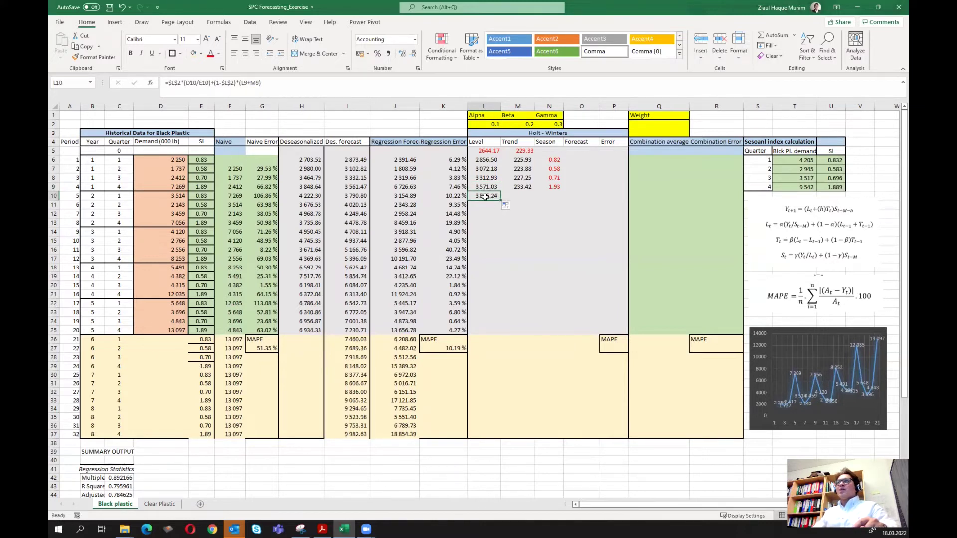
double_click(486, 197)
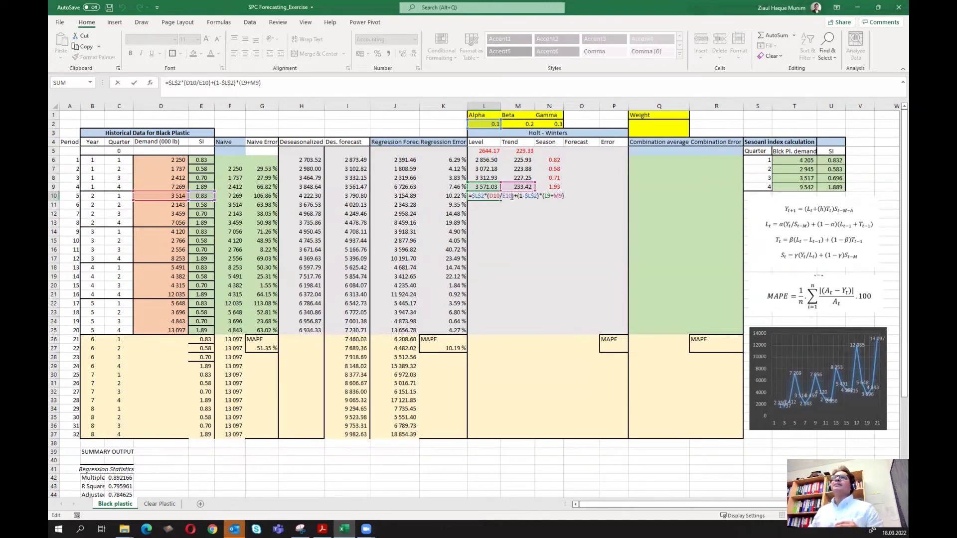
key("BackSpace")
key("BackSpace")
key("BackSpace")
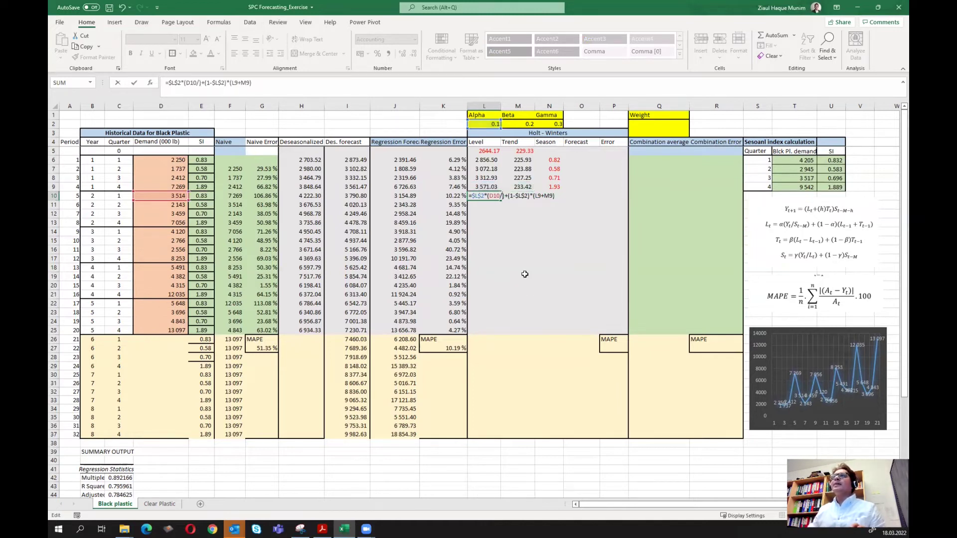
left_click(552, 159)
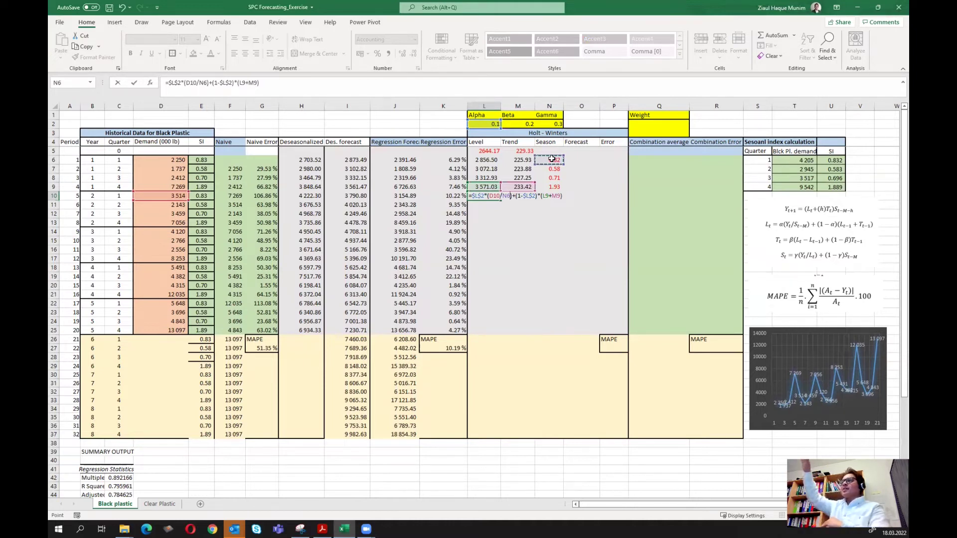
key("Return")
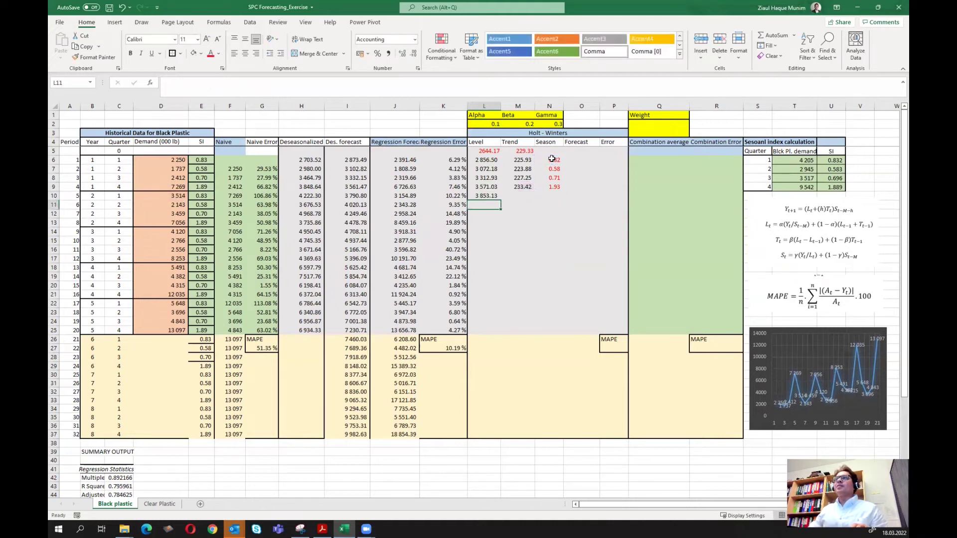
left_click(489, 196)
left_click_drag(502, 201, 500, 333)
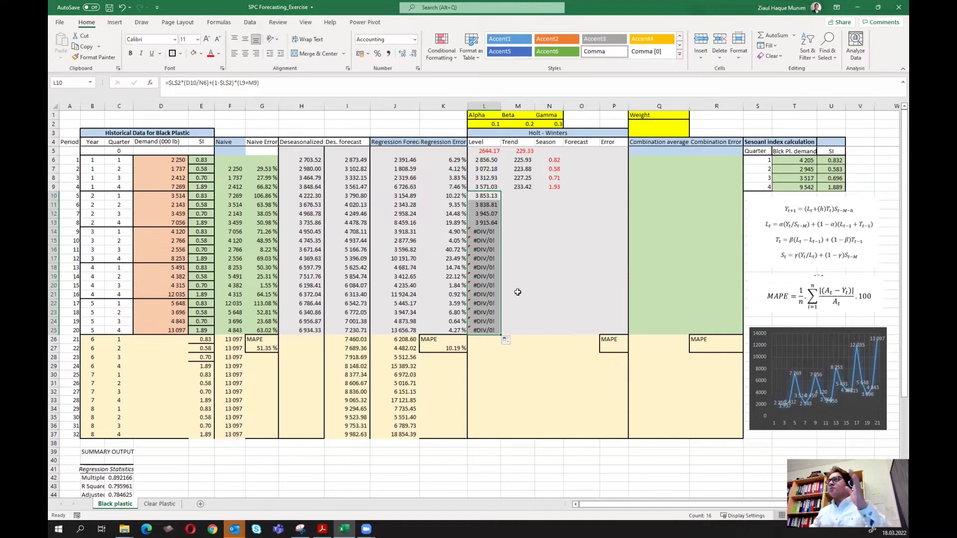
Step: Check the cell references of the period 4 Trend formula in M9 and fill it down to M25
left_click(526, 188)
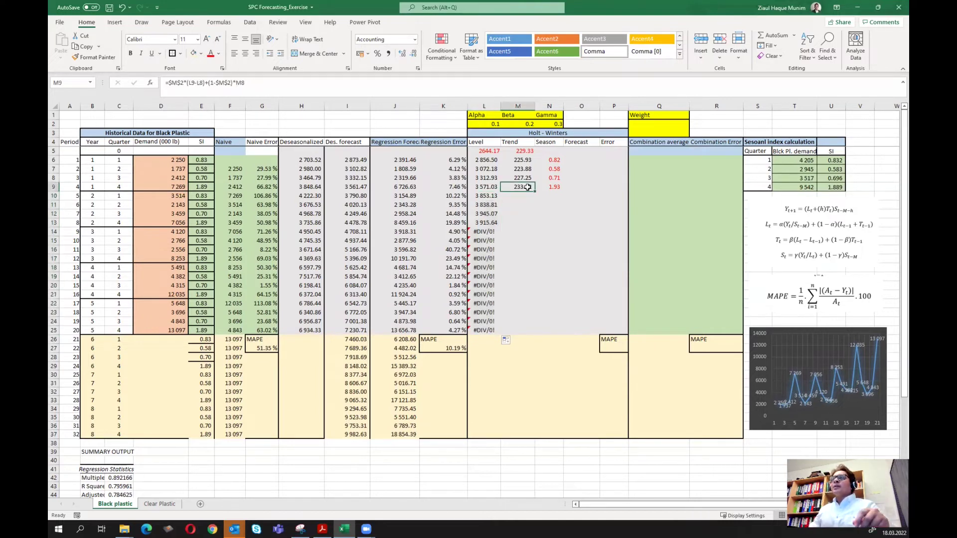
double_click(528, 187)
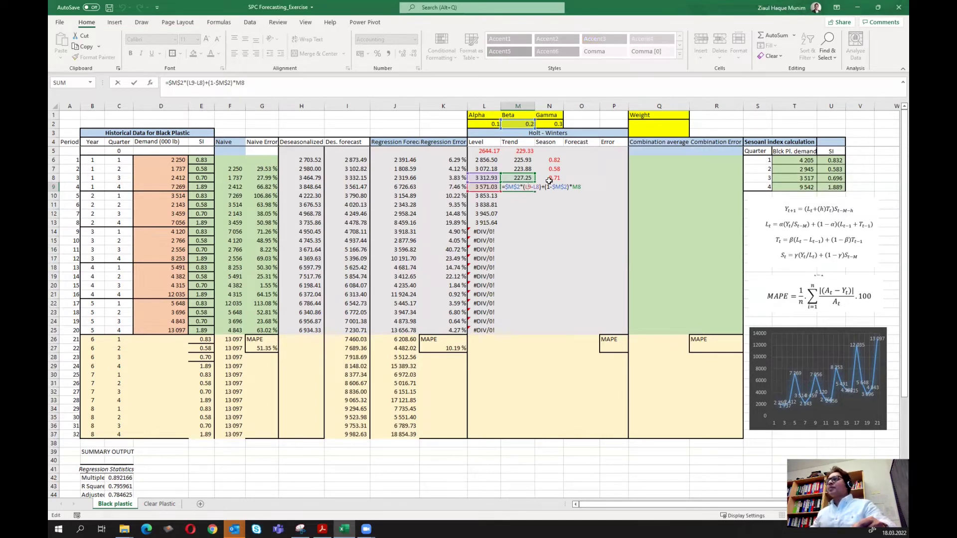
left_click(530, 187)
left_click_drag(535, 191, 534, 338)
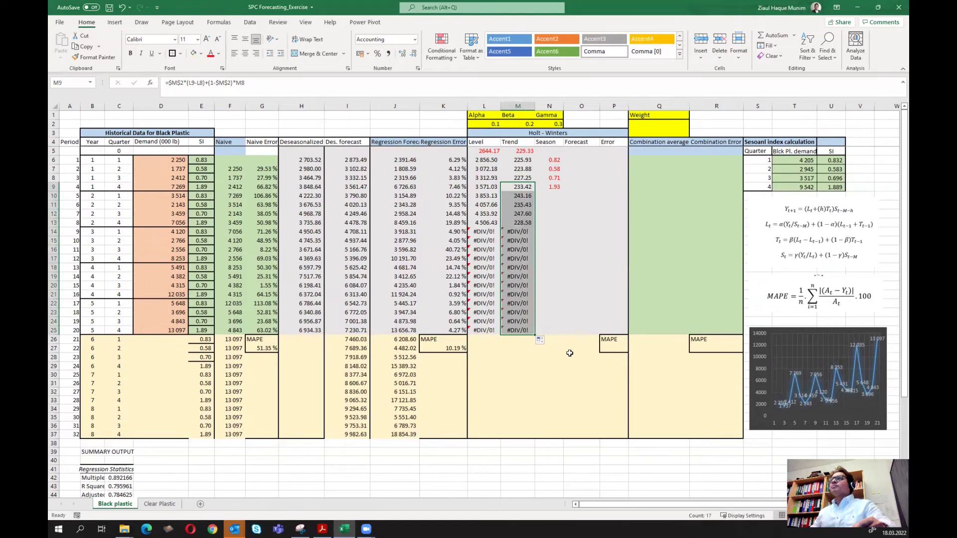
Step: Check the cell references of the period 4 Season formula in N9 and copy it down to N10
left_click(553, 187)
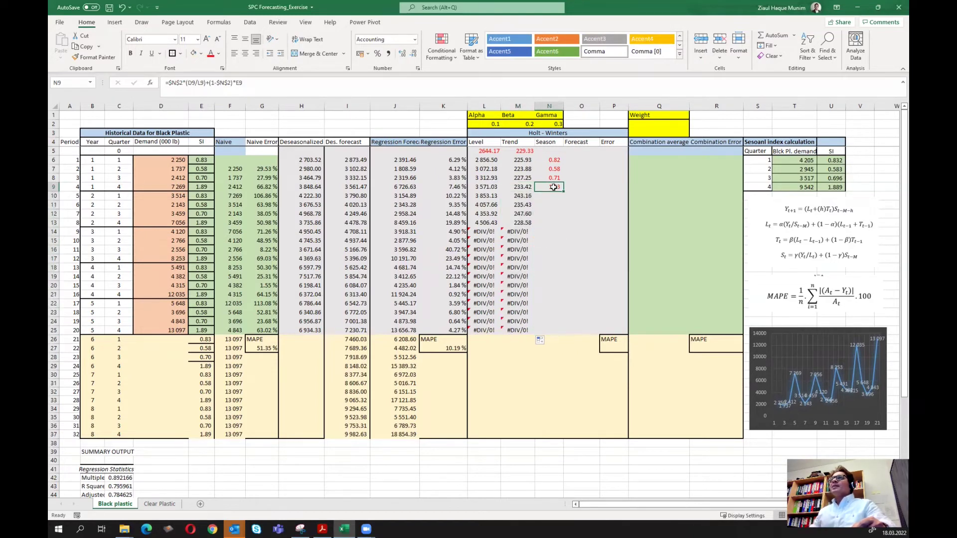
double_click(553, 187)
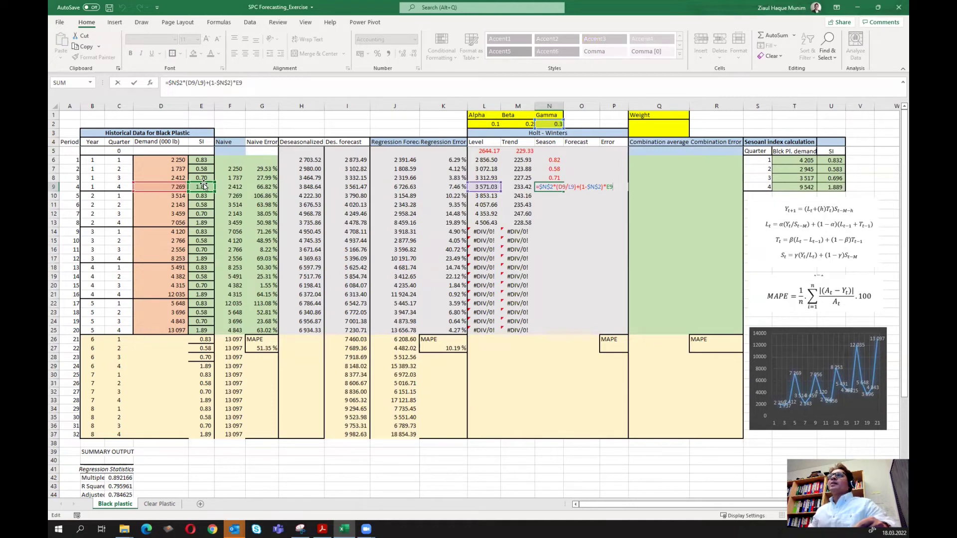
key("ctrl+Return")
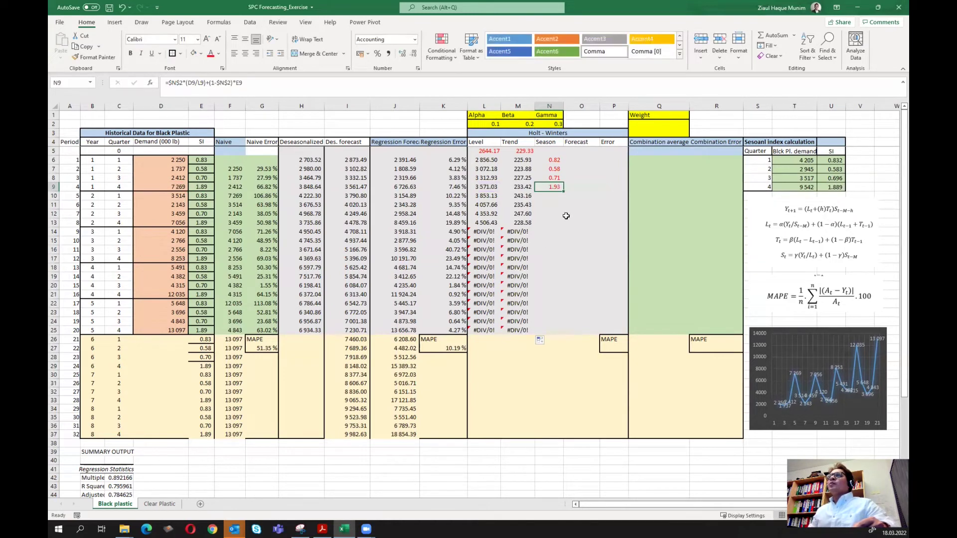
left_click_drag(563, 195, 564, 202)
Step: Change the last term of the N10 Season formula from E10 to N6, giving =$N$2*(D10/L10)+(1-$N$2)*N6, and fill it down to N25
double_click(549, 196)
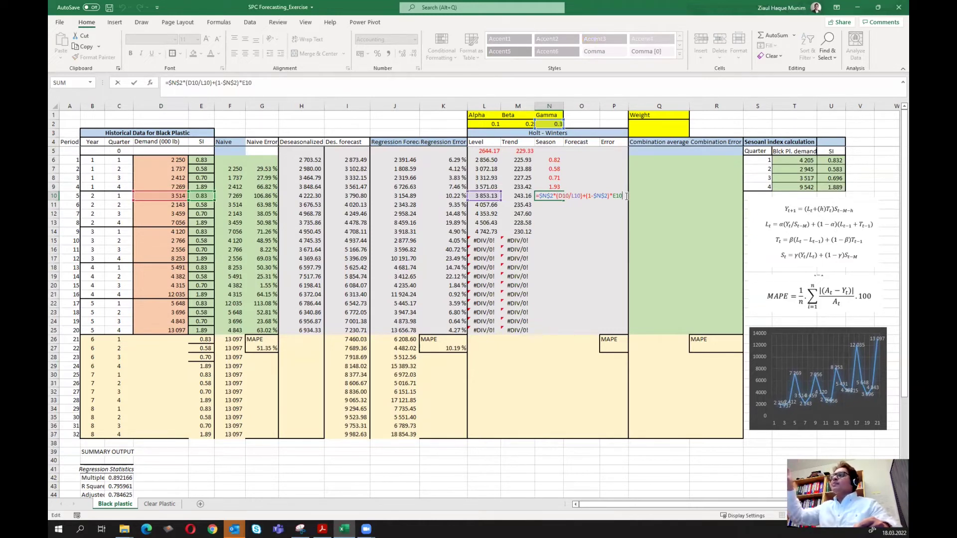
key("BackSpace")
key("BackSpace")
key("BackSpace")
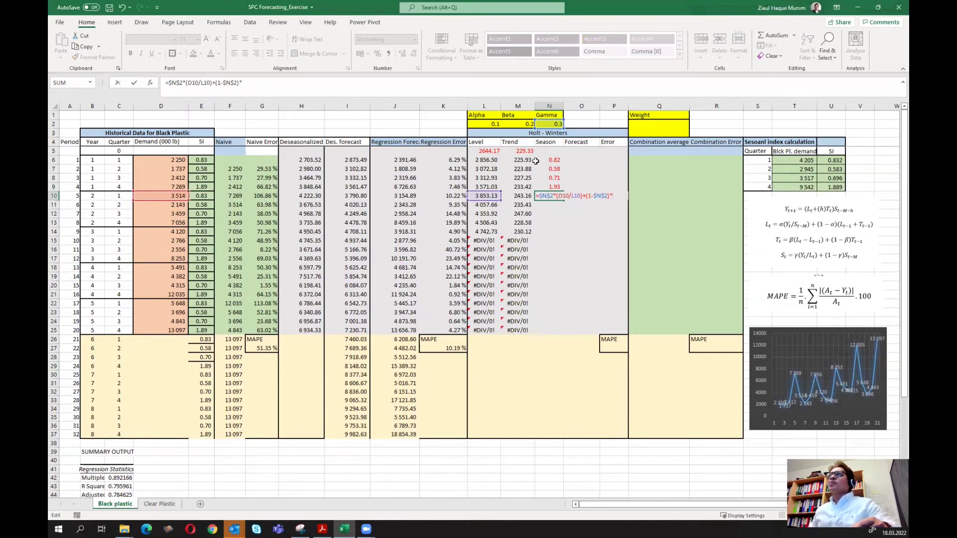
left_click(554, 160)
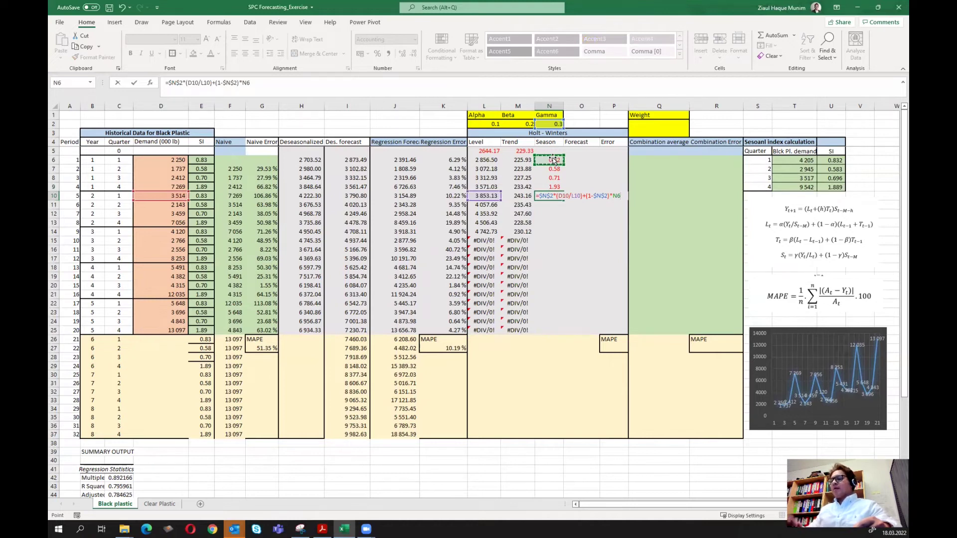
key("Return")
left_click(556, 197)
left_click_drag(563, 200, 560, 333)
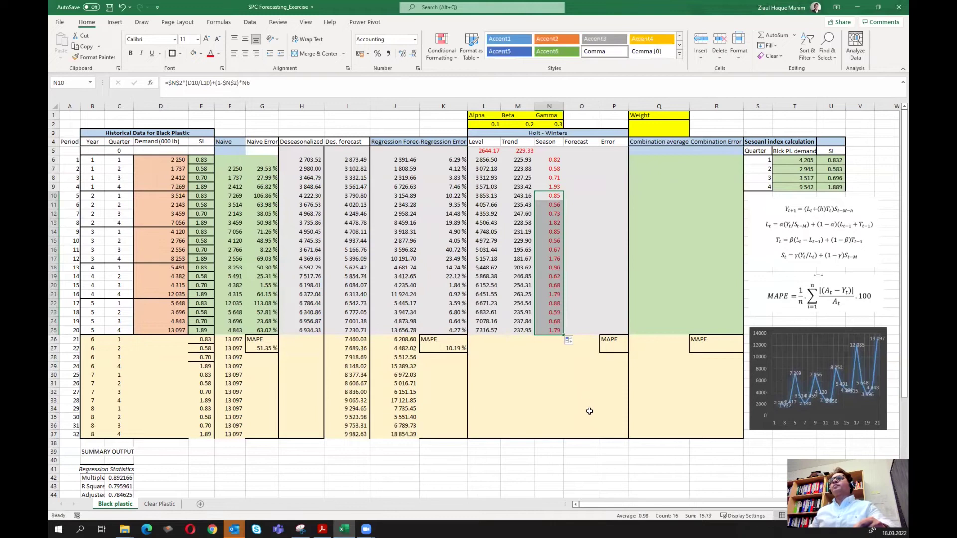
left_click(582, 384)
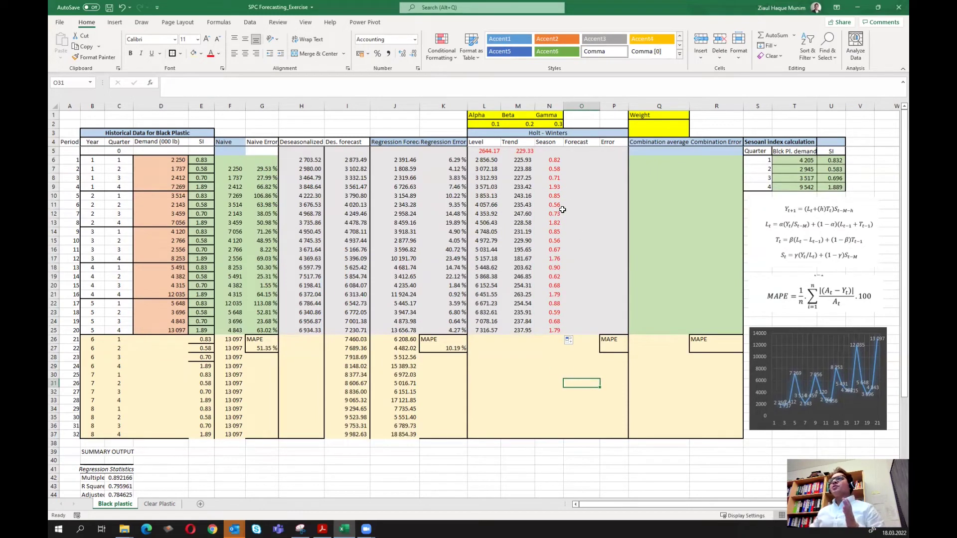
Step: Enter the period 1 Forecast formula in O6 as previous level plus trend, times the seasonal index: =(L5+M5)*E6
left_click(578, 160)
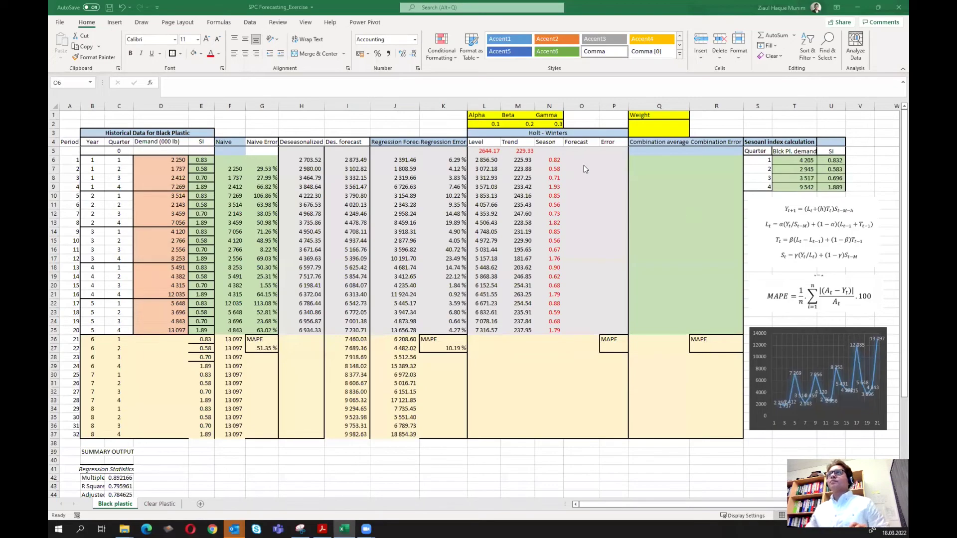
left_click(581, 163)
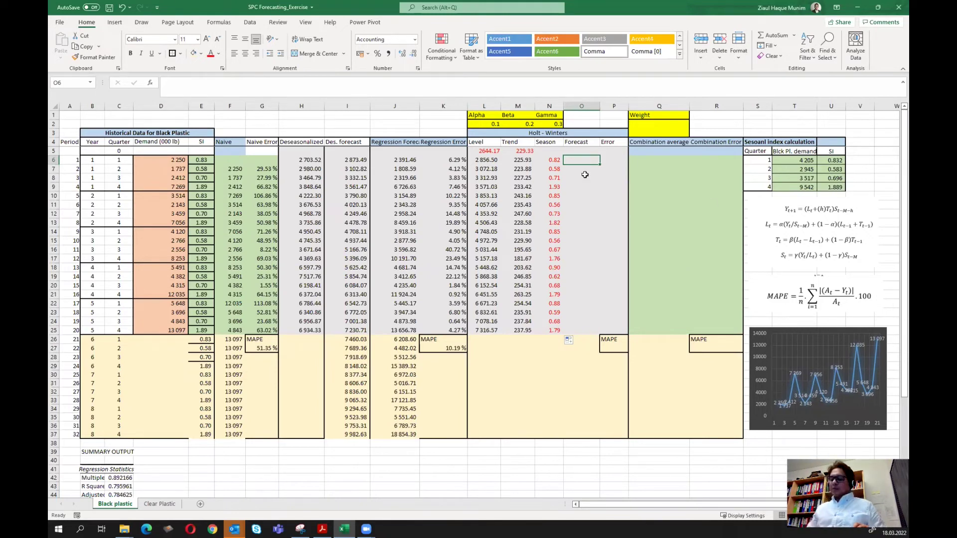
type("=")
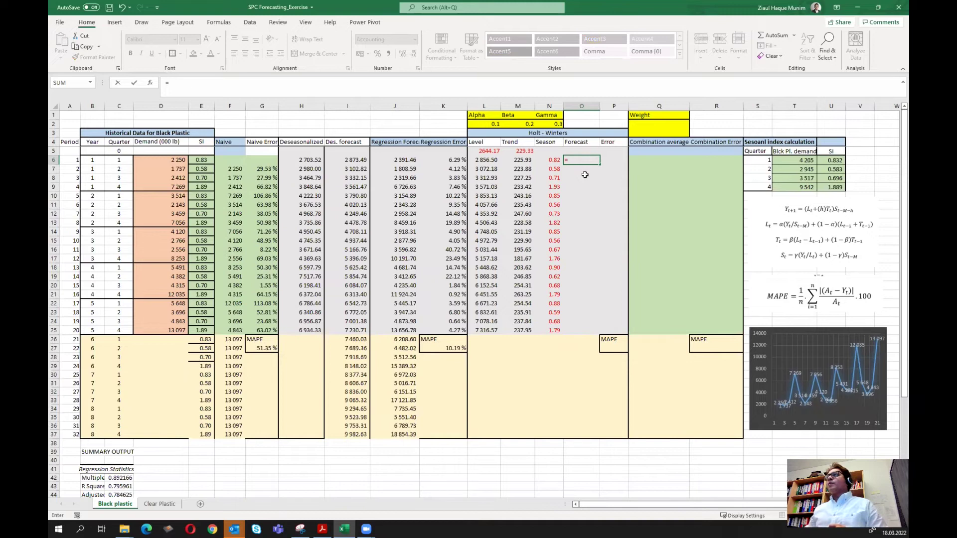
type("(")
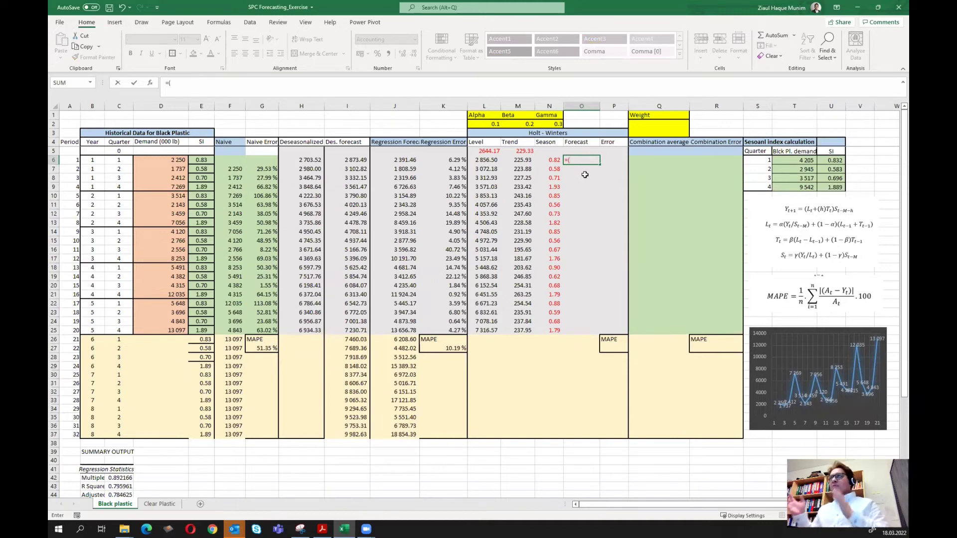
left_click(484, 150)
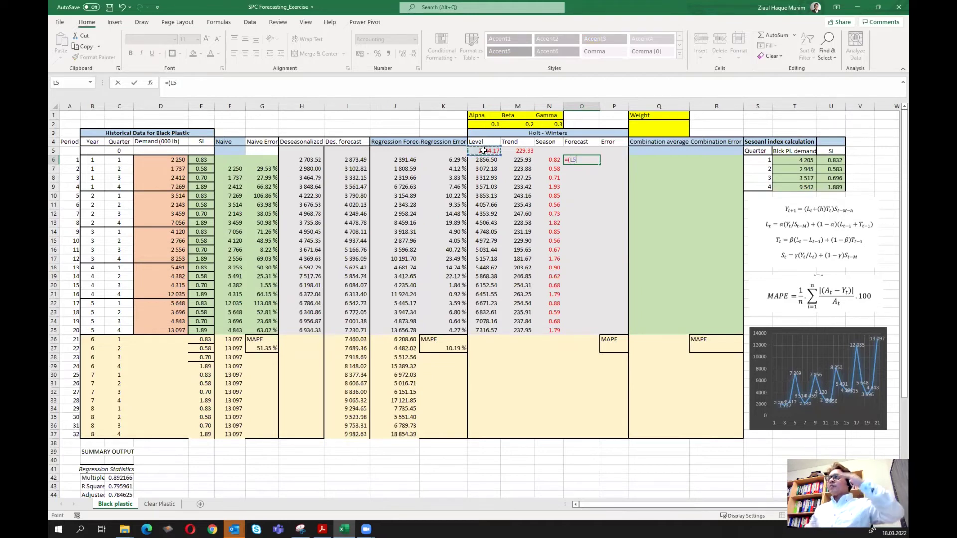
type("+")
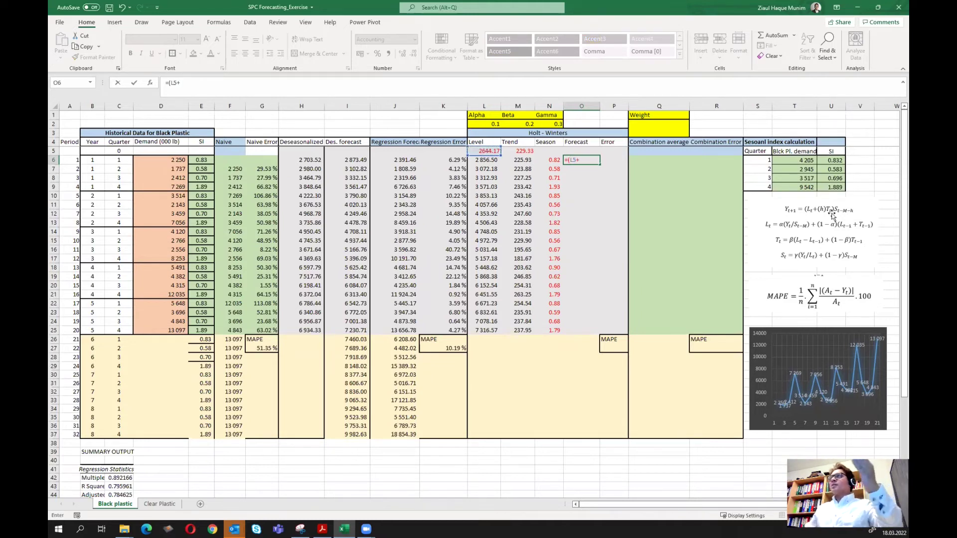
left_click(525, 153)
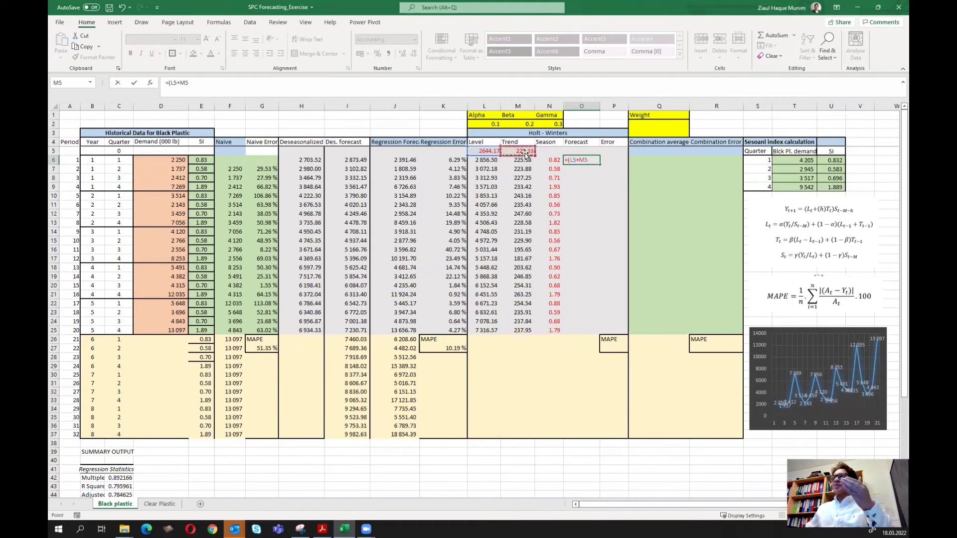
type(")*")
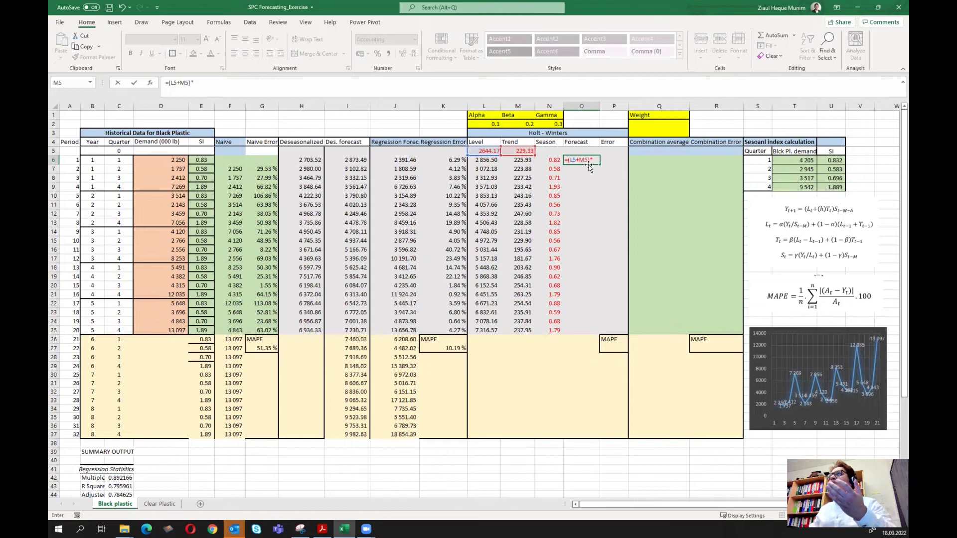
left_click(199, 160)
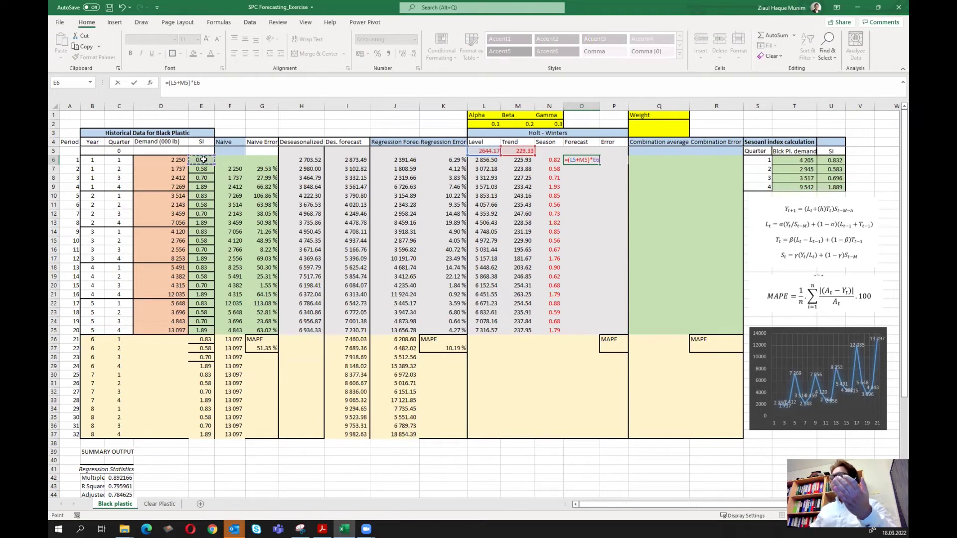
key("ctrl+Return")
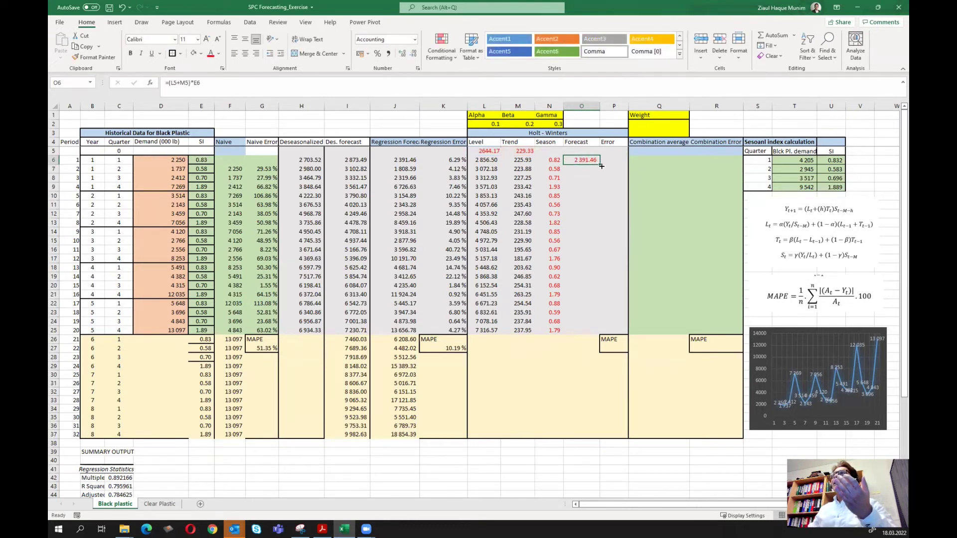
Step: Fill the Forecast formula from O6 down to O9 and check the cell references in O9
left_click_drag(601, 166, 595, 188)
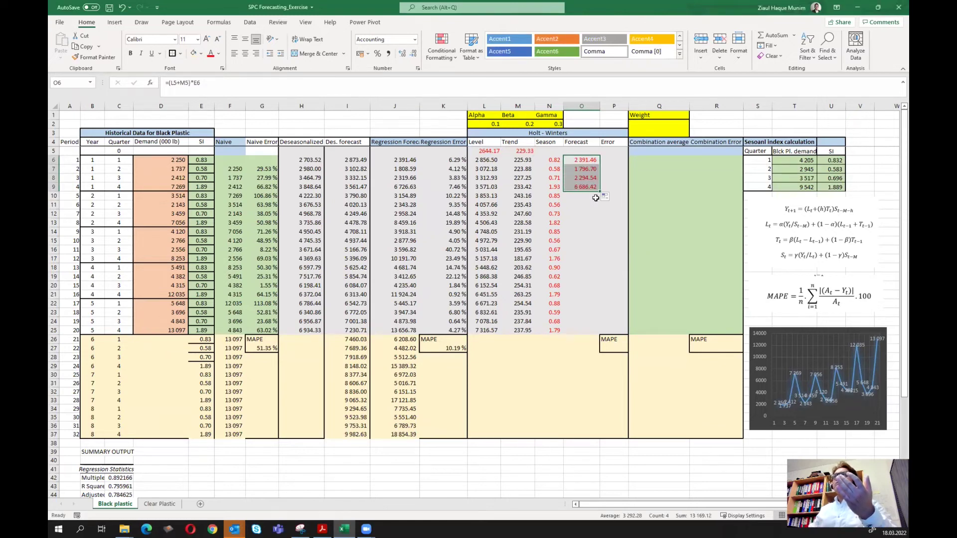
double_click(592, 187)
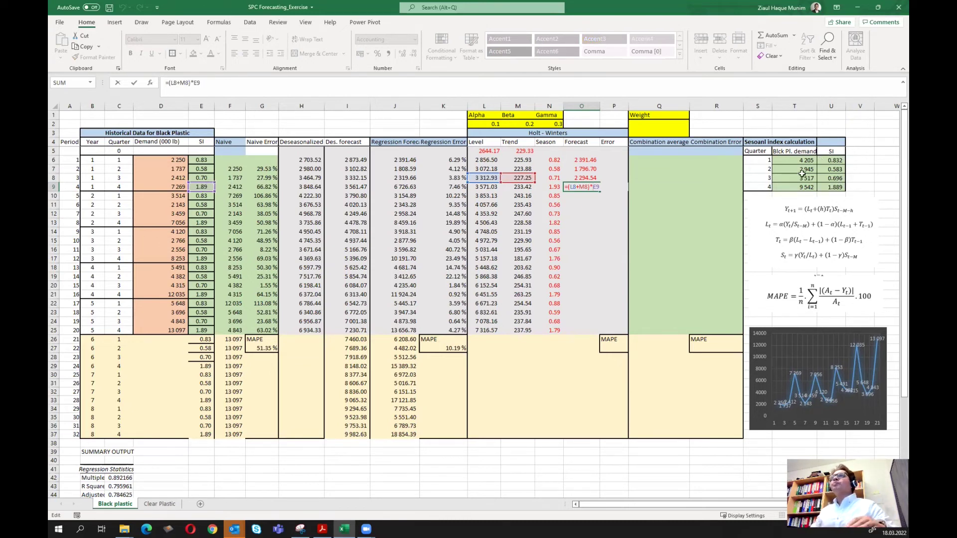
key("ctrl+Return")
Step: Copy the Forecast formula to O10, replace its E10 reference with Season N6 to get =(L9+M9)*N6, and fill it down to O25
left_click_drag(599, 193, 600, 202)
double_click(588, 196)
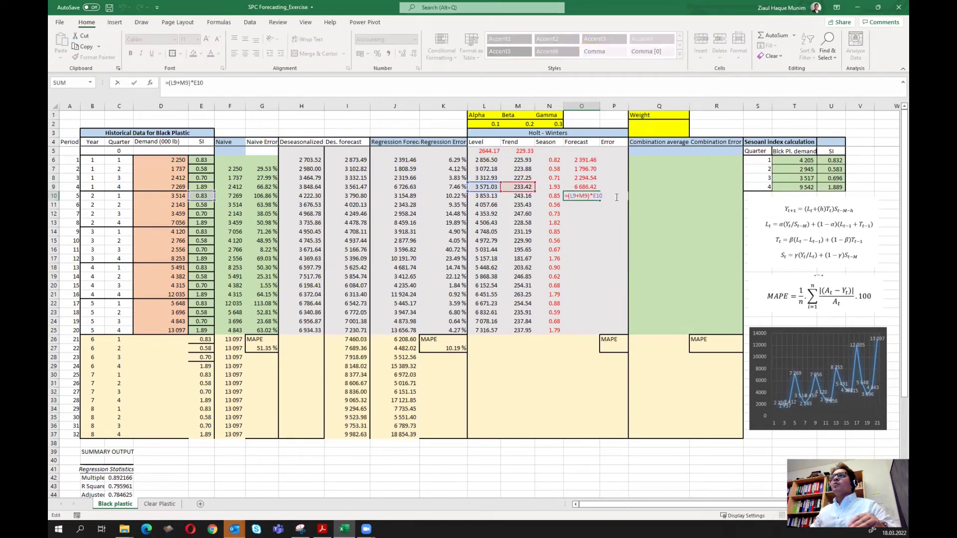
key("BackSpace")
key("BackSpace")
key("BackSpace")
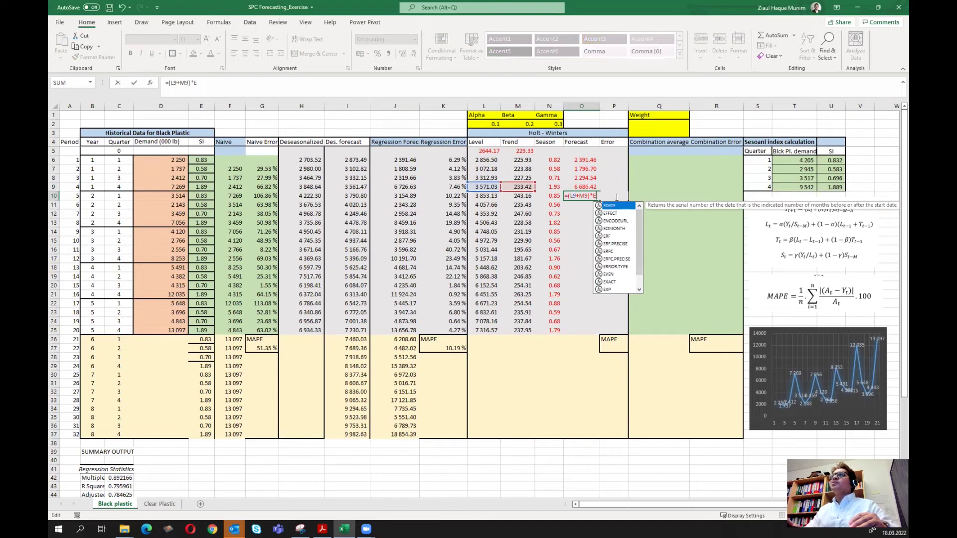
left_click(551, 160)
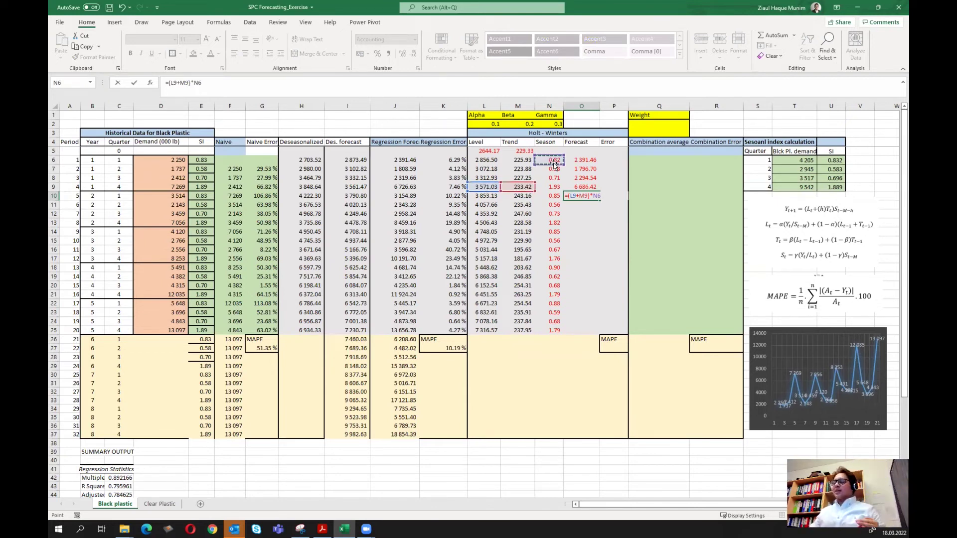
key("Return")
left_click(585, 195)
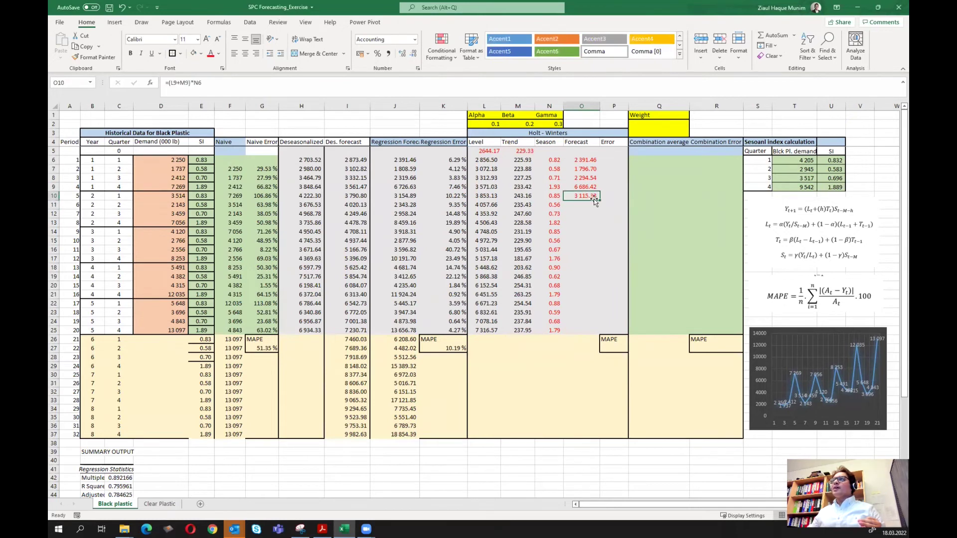
left_click_drag(600, 200, 600, 333)
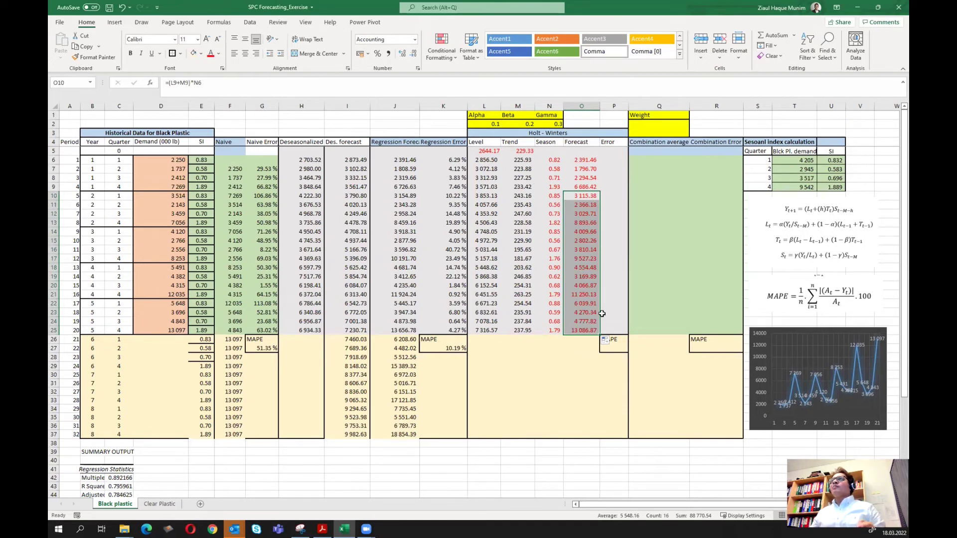
Step: Enter the Holt-Winters error formula =ABS(D6-O6)/D6 in P6 and fill it down to P25
left_click(611, 160)
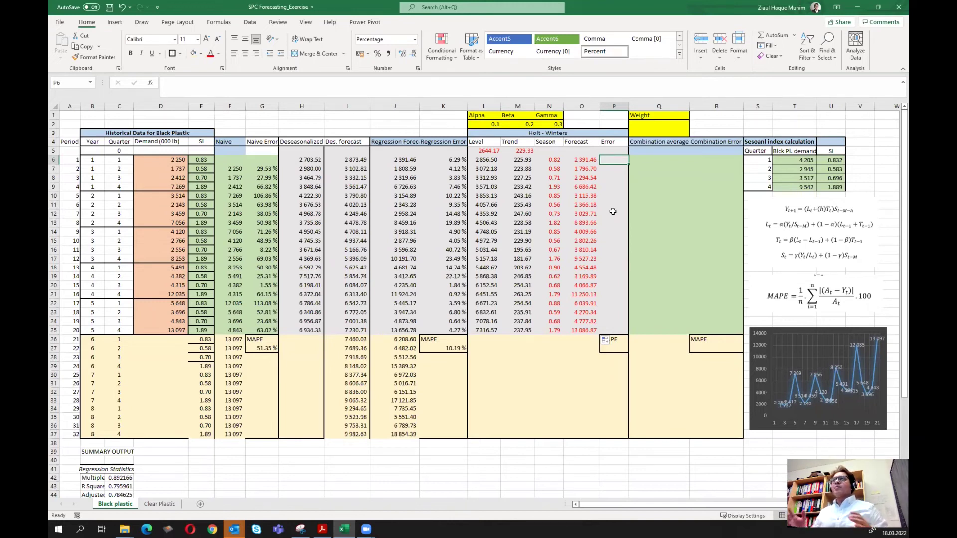
type("=")
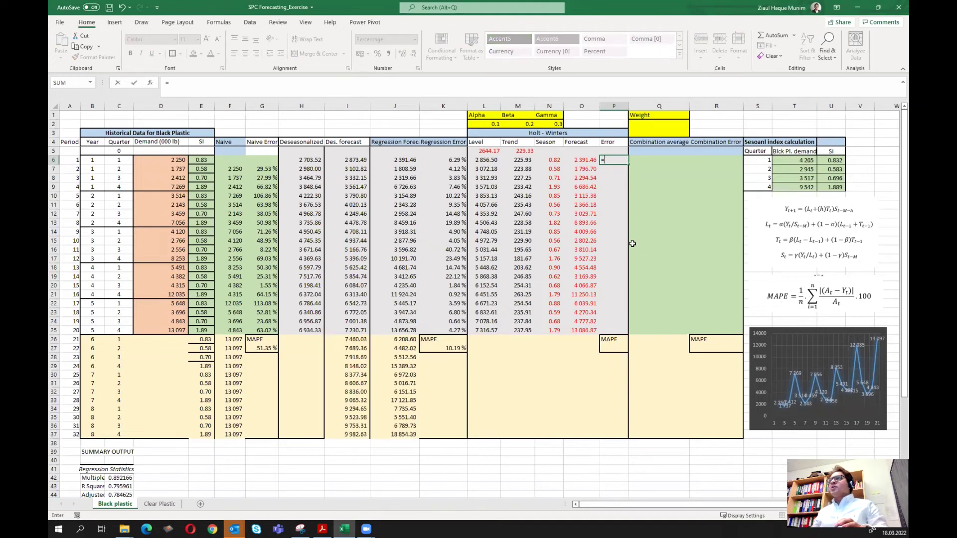
type("abs")
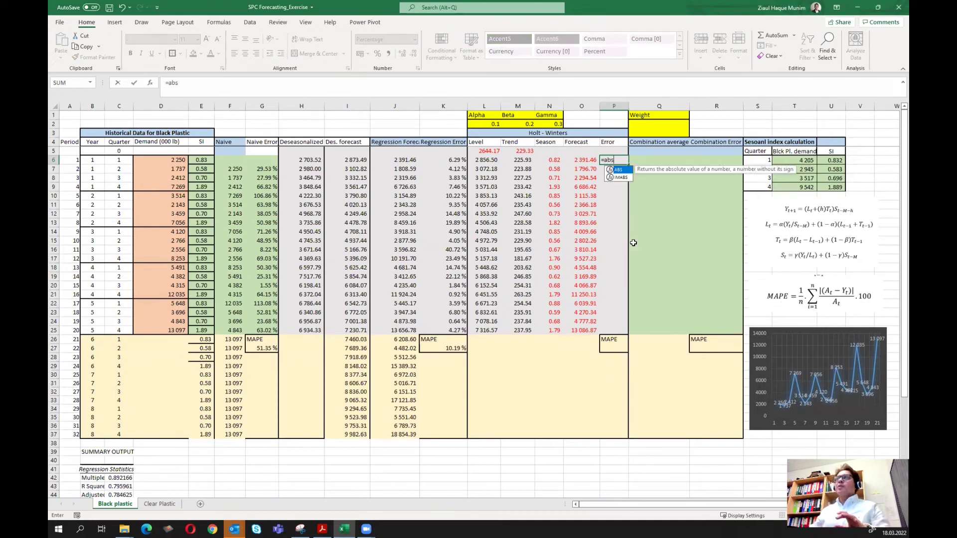
double_click(621, 170)
left_click(178, 159)
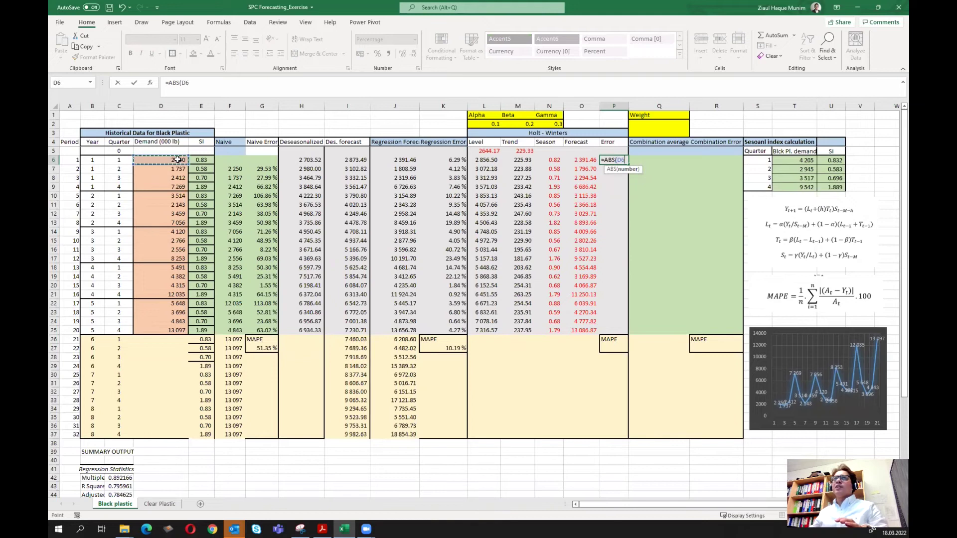
type("-")
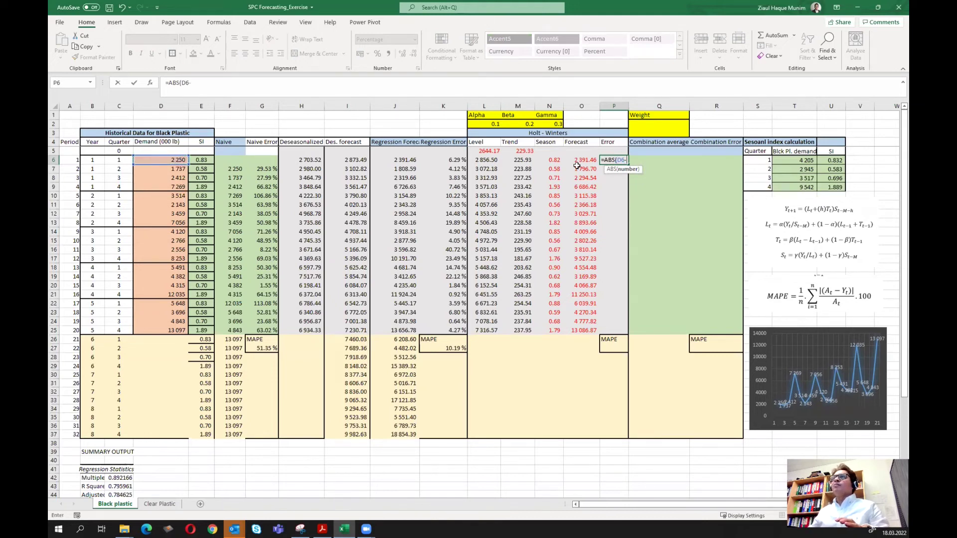
left_click(584, 158)
type(")/")
left_click(159, 159)
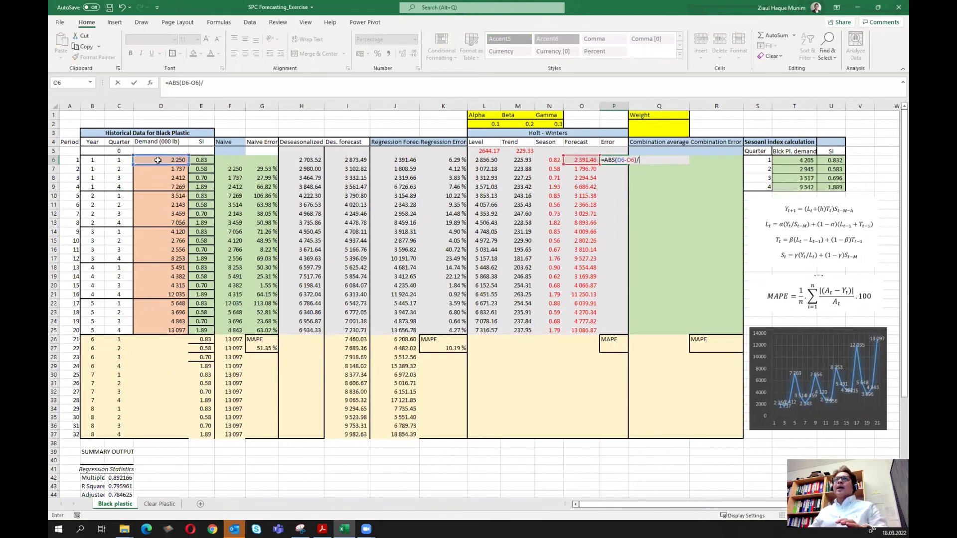
key("Return")
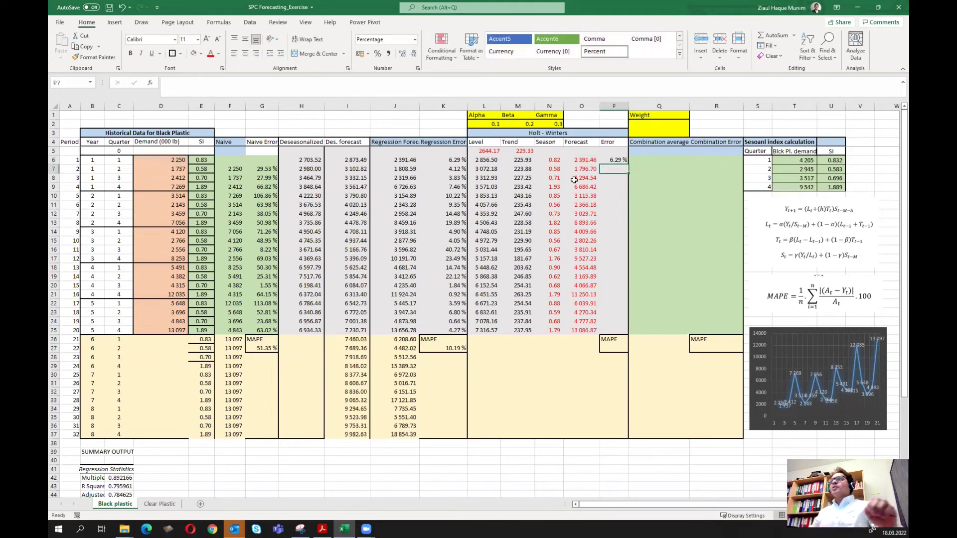
left_click(618, 159)
left_click_drag(625, 167, 630, 334)
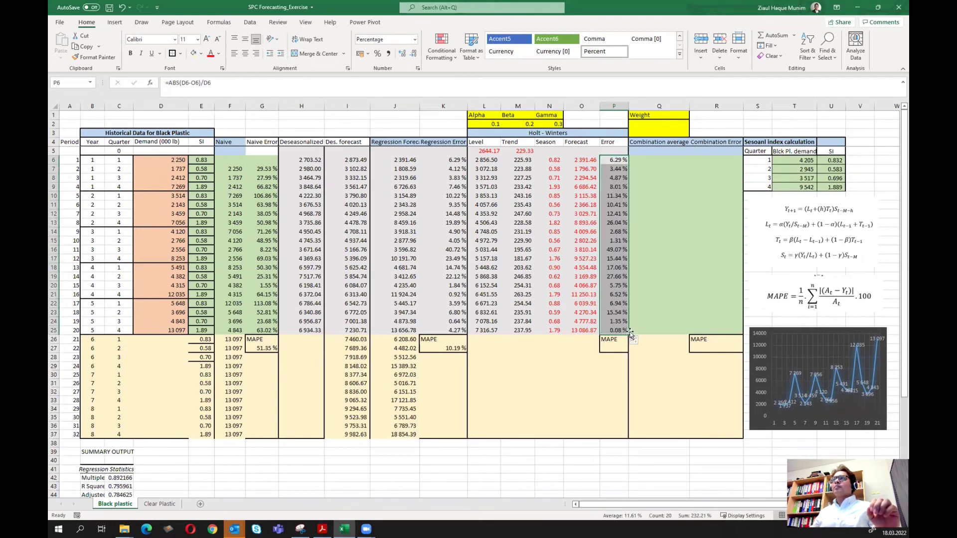
Step: Calculate the Holt-Winters MAPE in P27 with =AVERAGE(P6:P25)
left_click(613, 346)
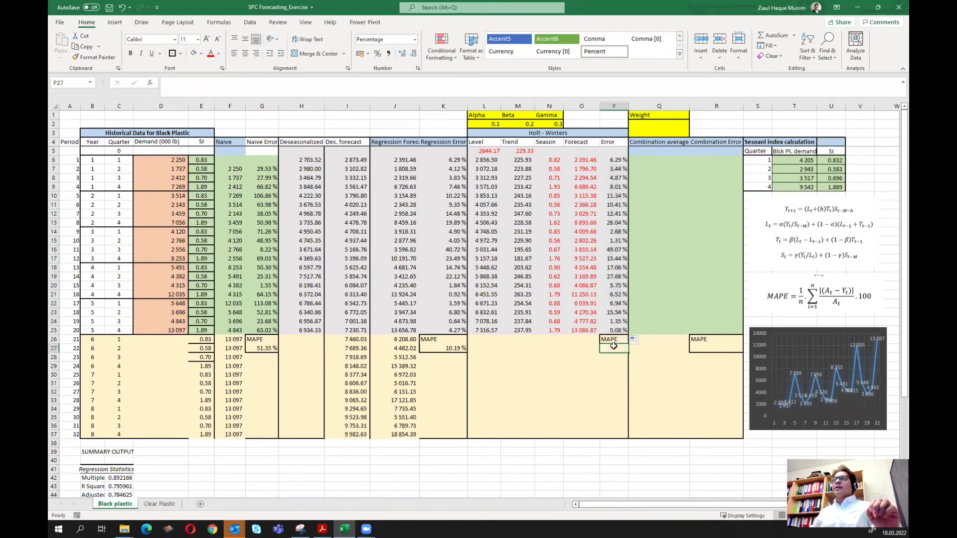
type("=ave")
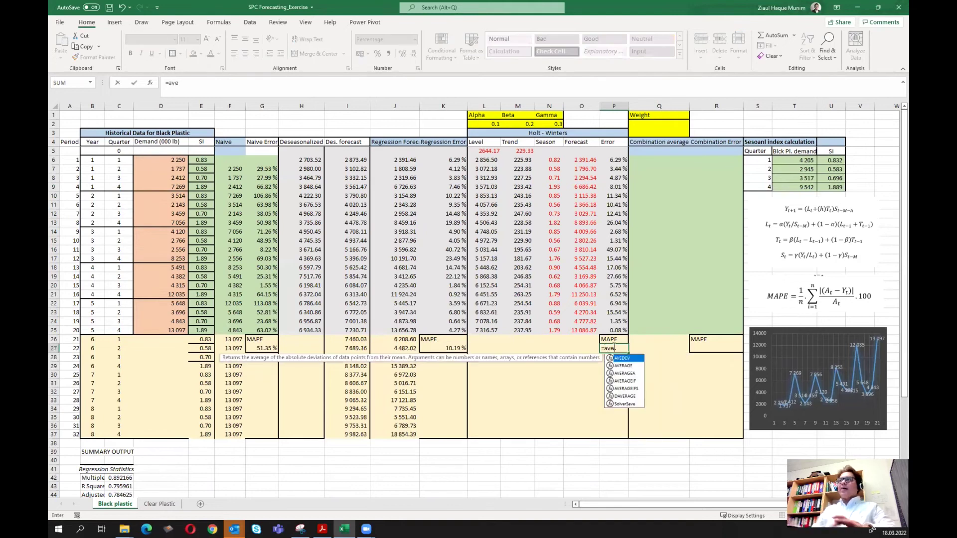
double_click(623, 366)
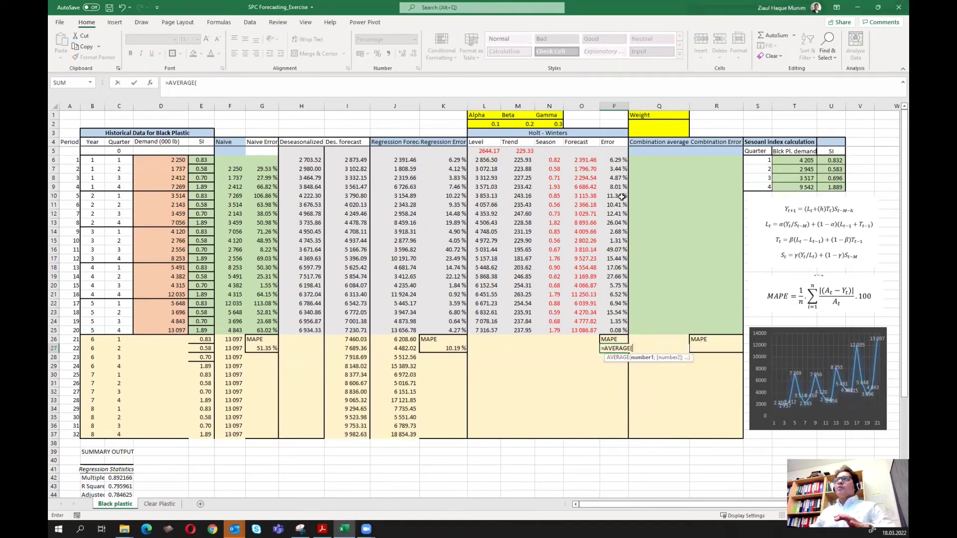
left_click_drag(615, 160, 620, 327)
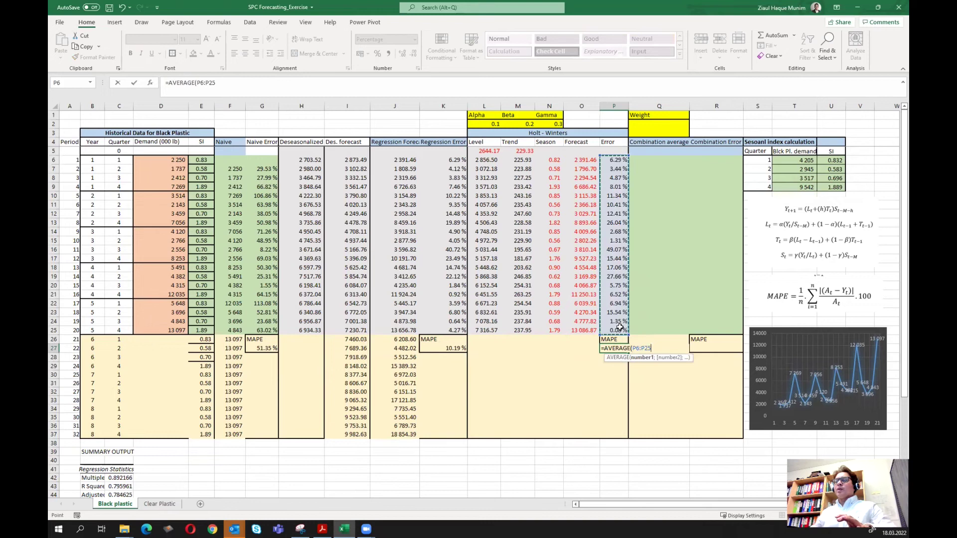
key("Return")
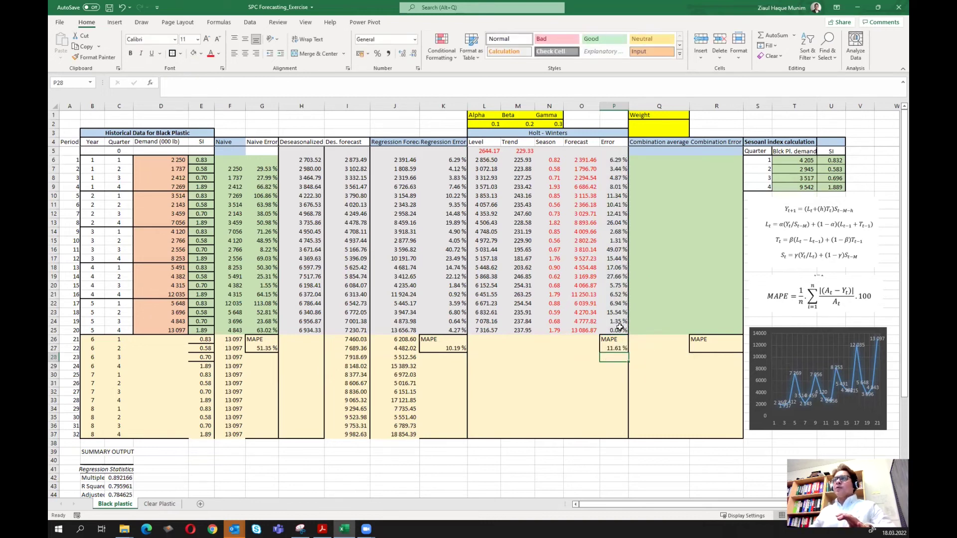
Step: Compare the Holt-Winters MAPE in P27 with the regression MAPE in K27
left_click(618, 349)
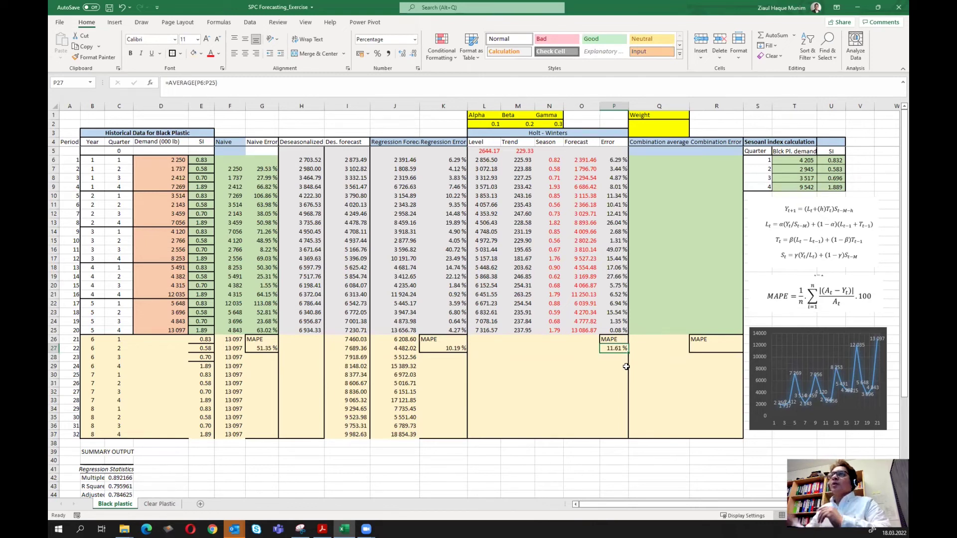
left_click(457, 350)
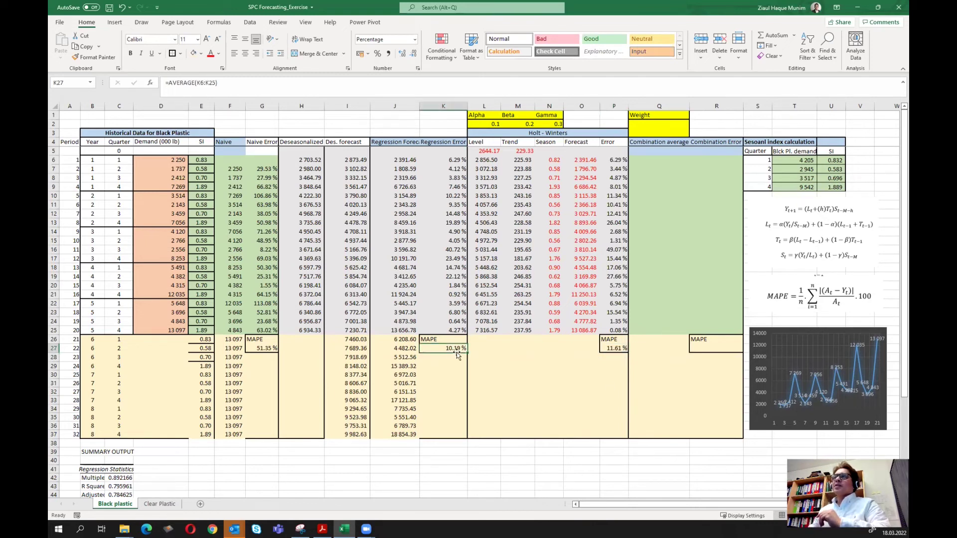
left_click(619, 349)
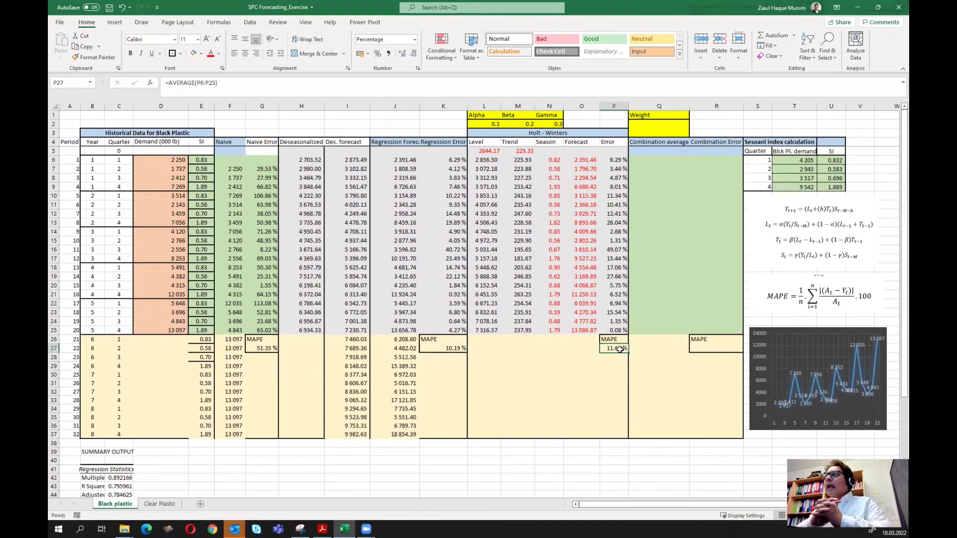
Step: Check in the Excel add-ins list whether the Solver Add-in is enabled, leaving the settings as they are
left_click_drag(493, 125, 548, 125)
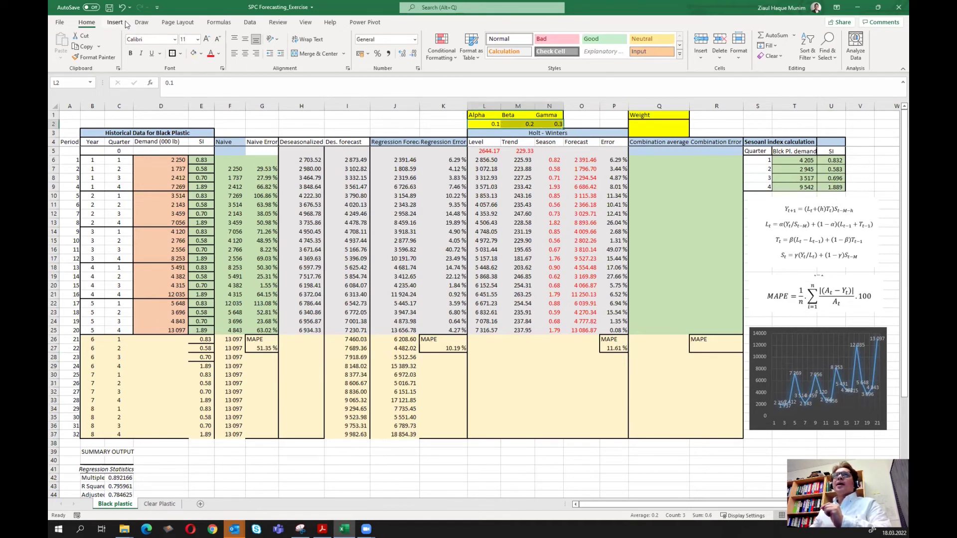
left_click(250, 23)
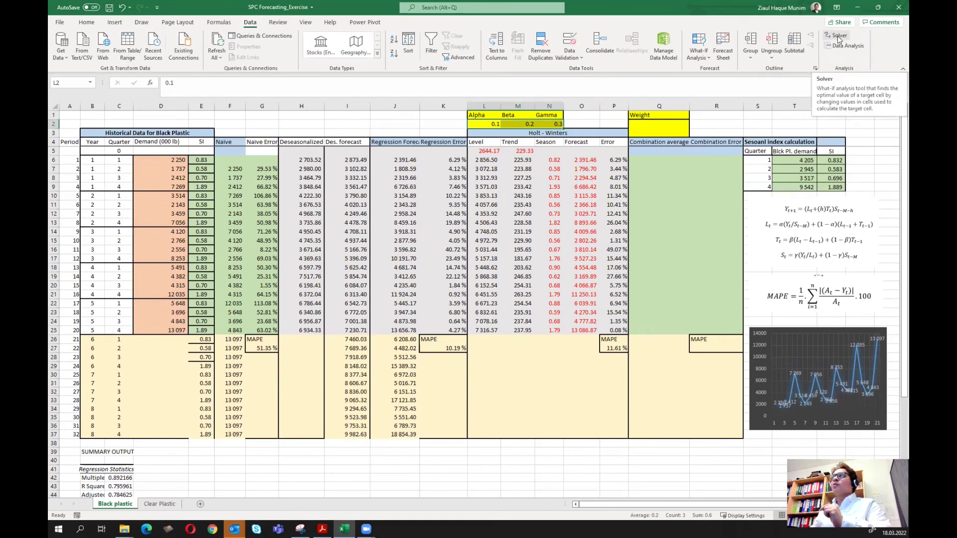
left_click(63, 23)
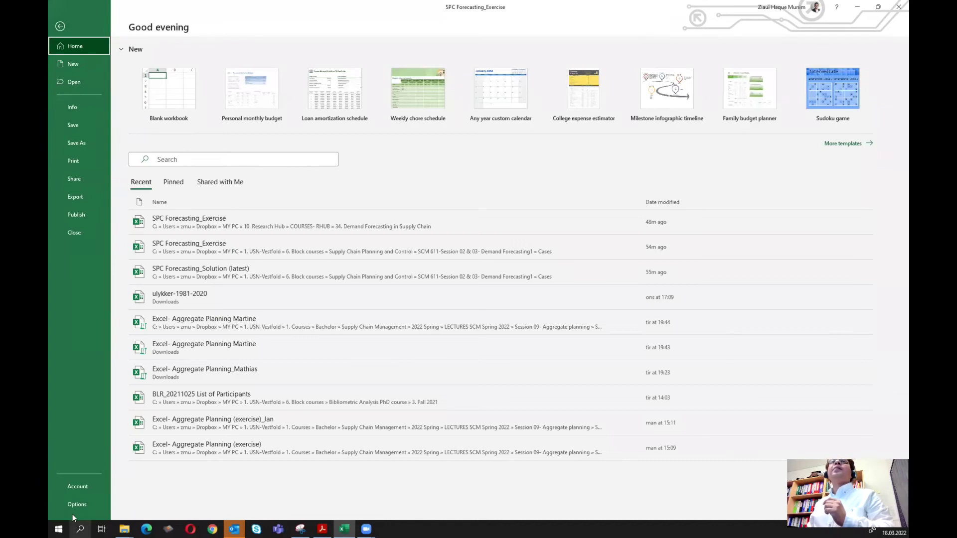
left_click(75, 504)
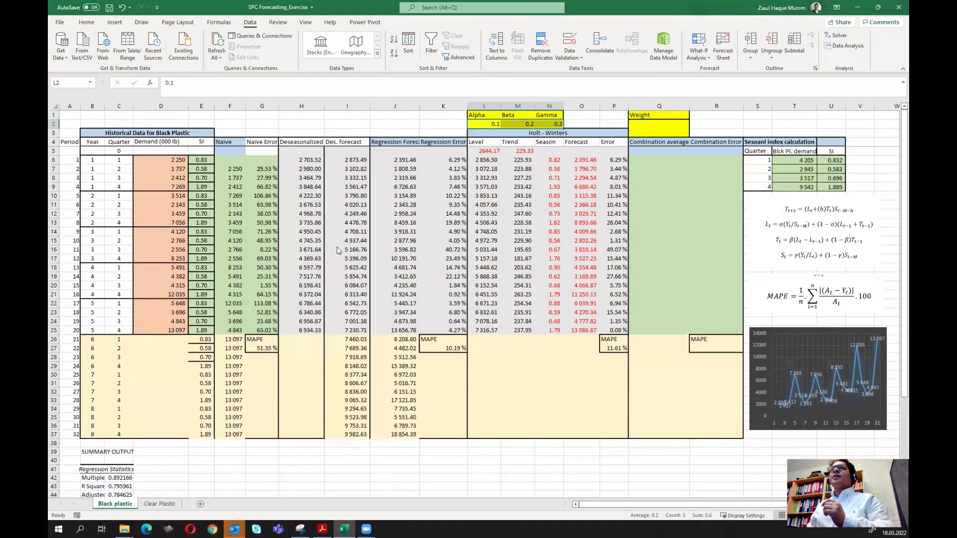
left_click(331, 252)
left_click(479, 385)
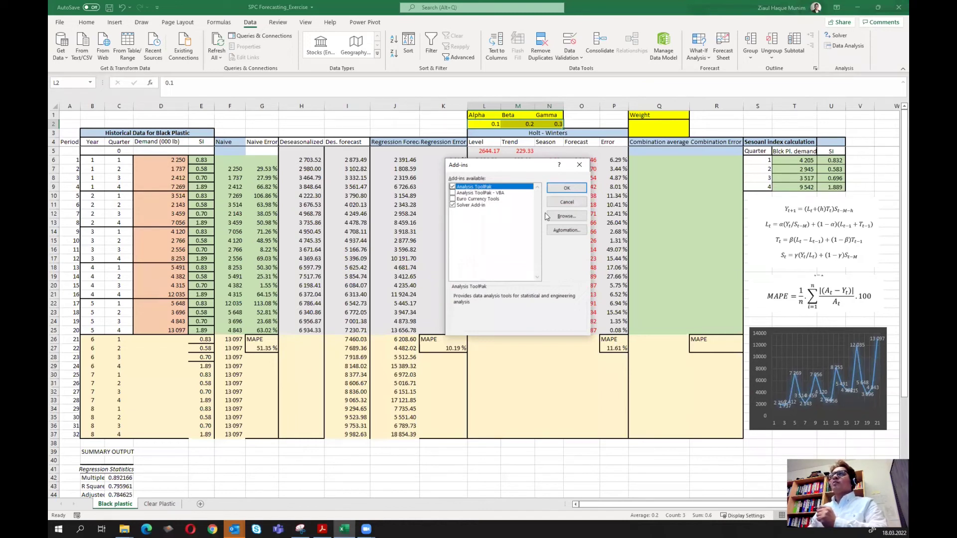
left_click(580, 164)
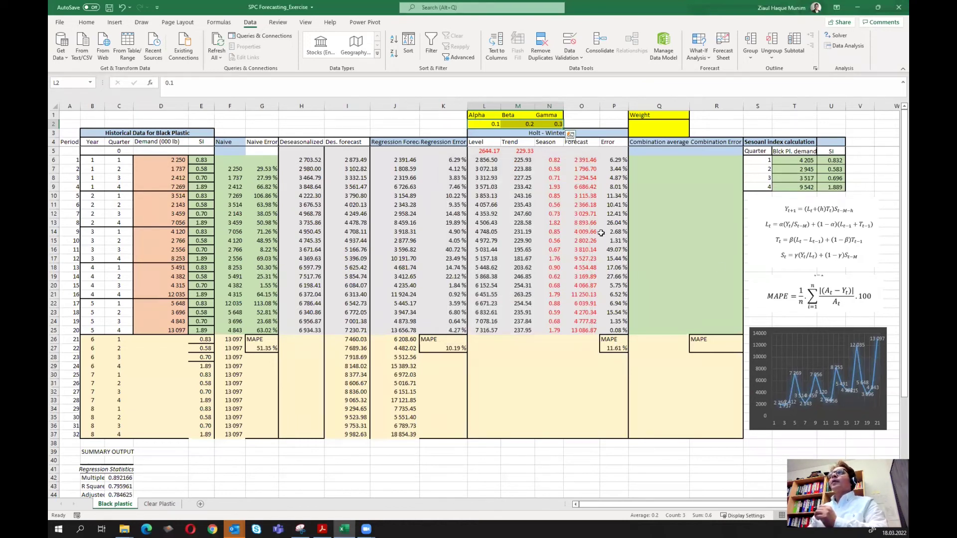
Step: Open Solver and reset all its options and cell selections
left_click(836, 35)
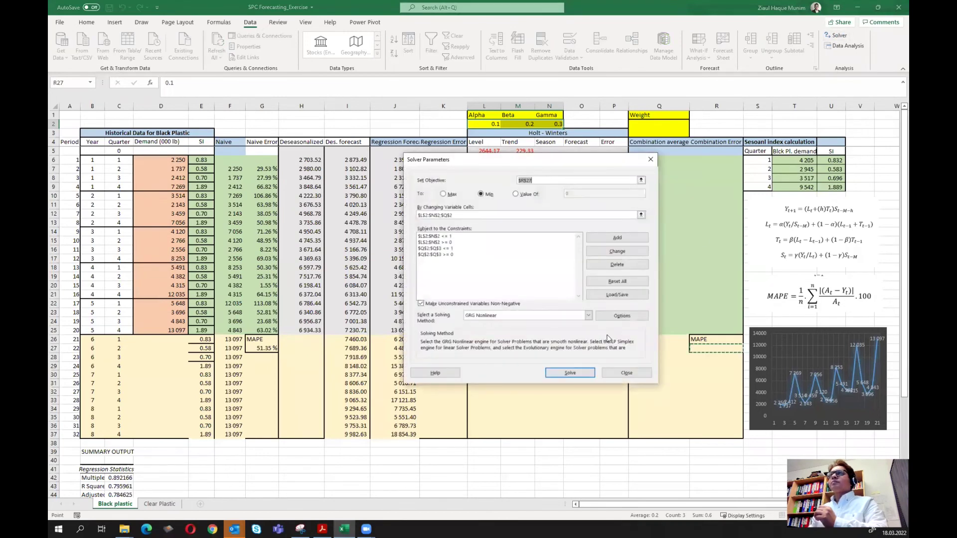
left_click(627, 282)
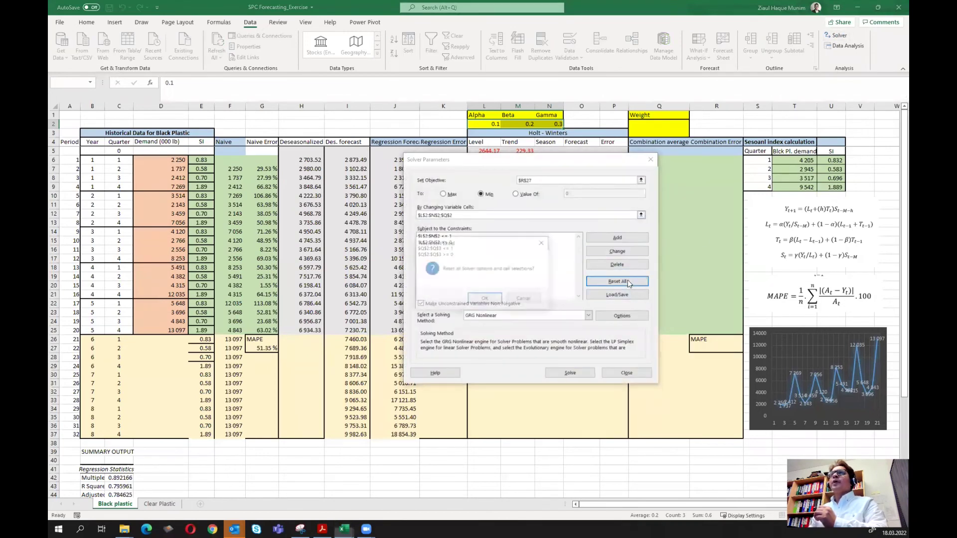
left_click(492, 298)
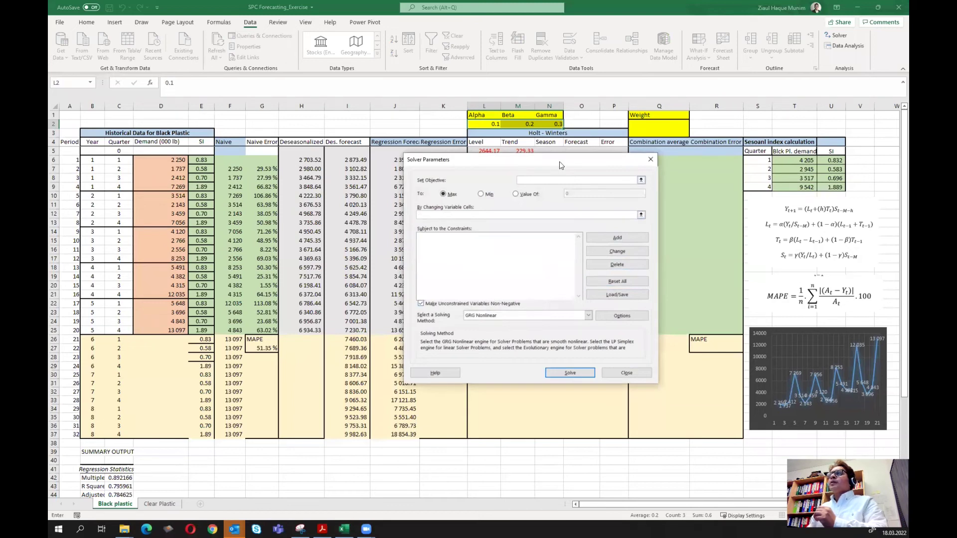
Step: Set Solver to minimise the MAPE in P27 by changing the alpha, beta and gamma cells L2:N2
left_click_drag(560, 165, 792, 234)
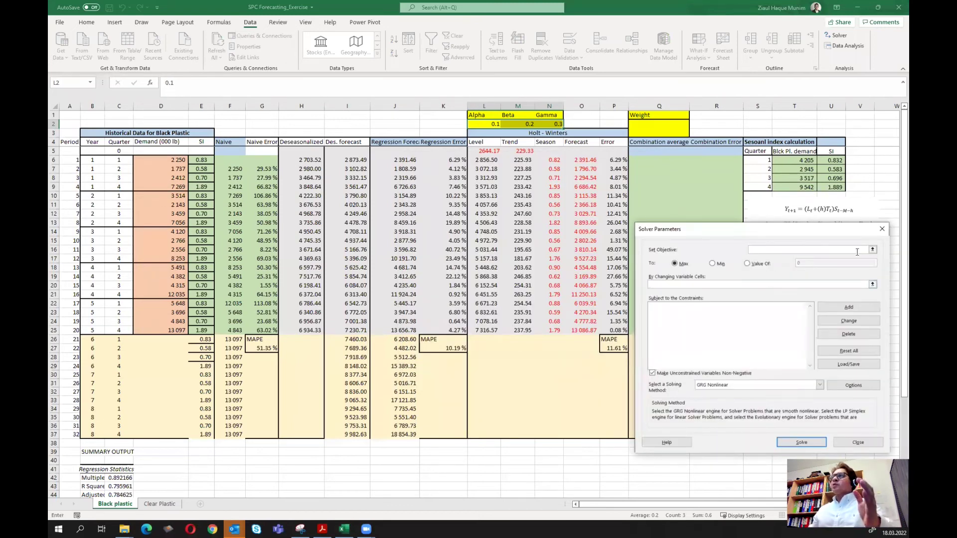
left_click(872, 249)
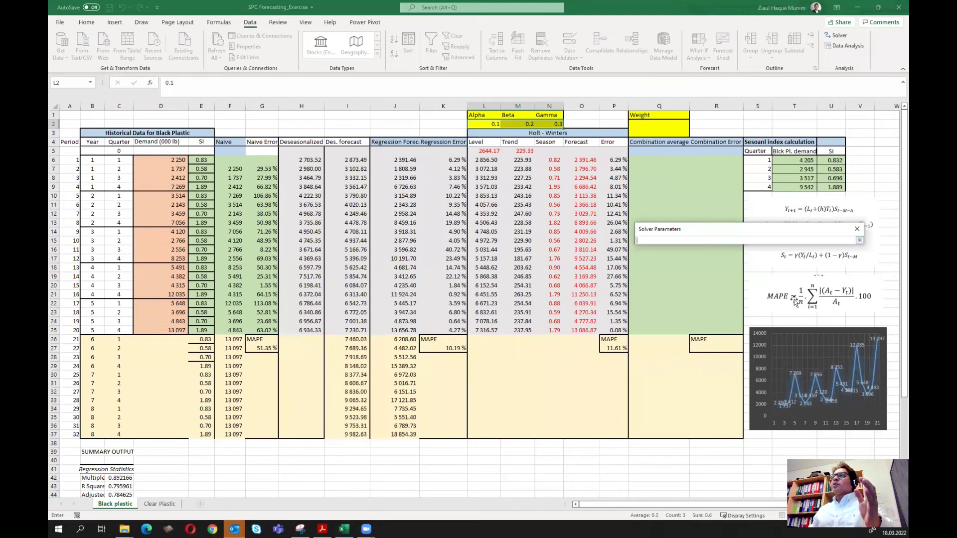
left_click(612, 348)
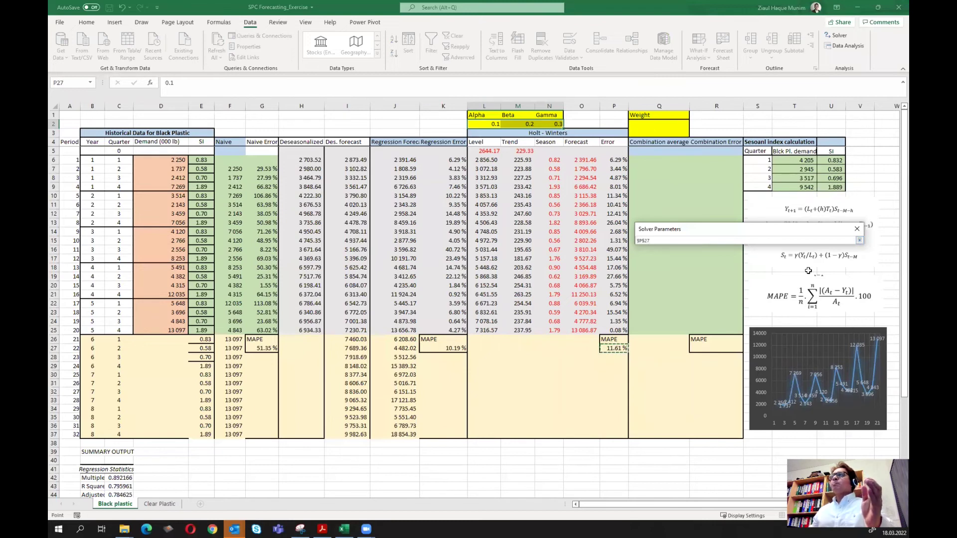
left_click(859, 240)
left_click(714, 264)
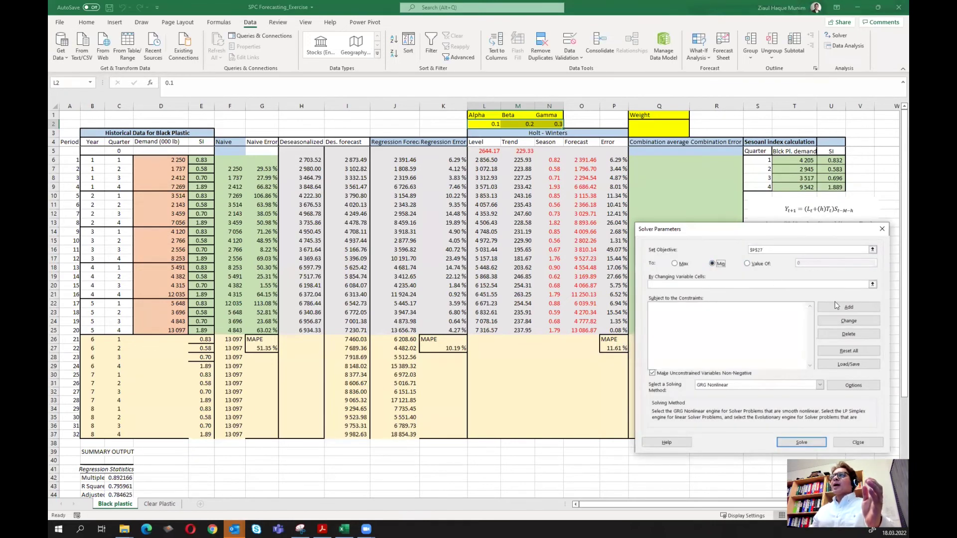
left_click(873, 285)
left_click_drag(485, 125, 550, 126)
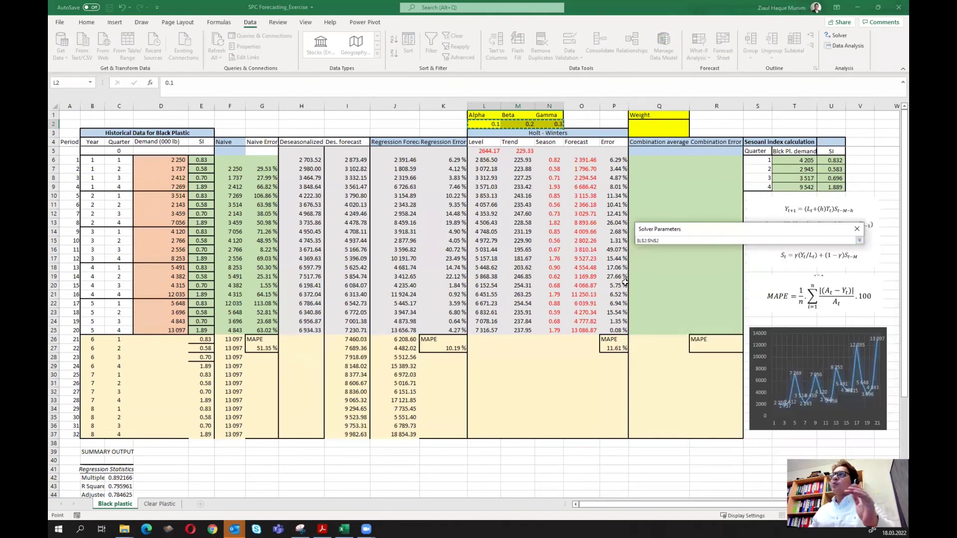
left_click(859, 241)
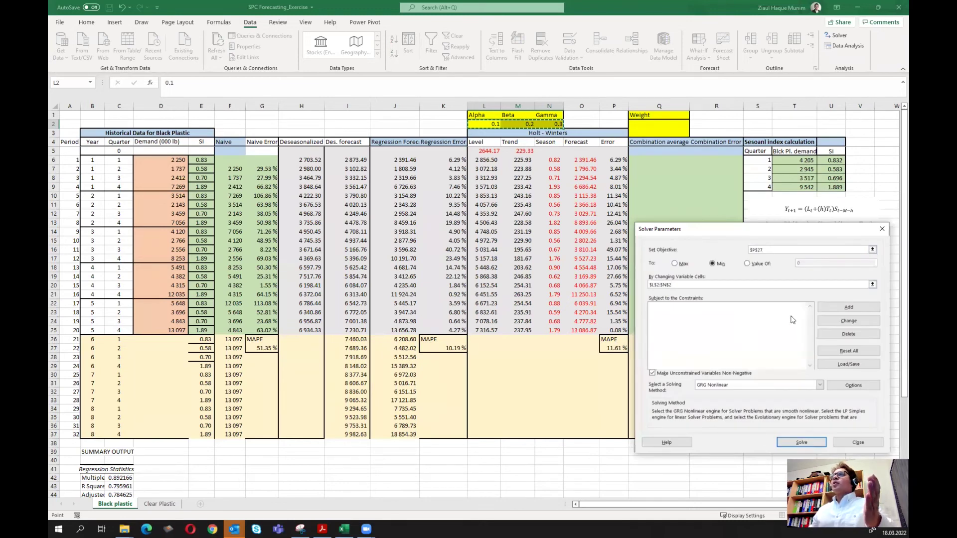
Step: Add a Solver constraint limiting alpha, beta and gamma in L2:N2 to <= 1
left_click(858, 307)
left_click_drag(501, 124, 554, 124)
left_click(678, 279)
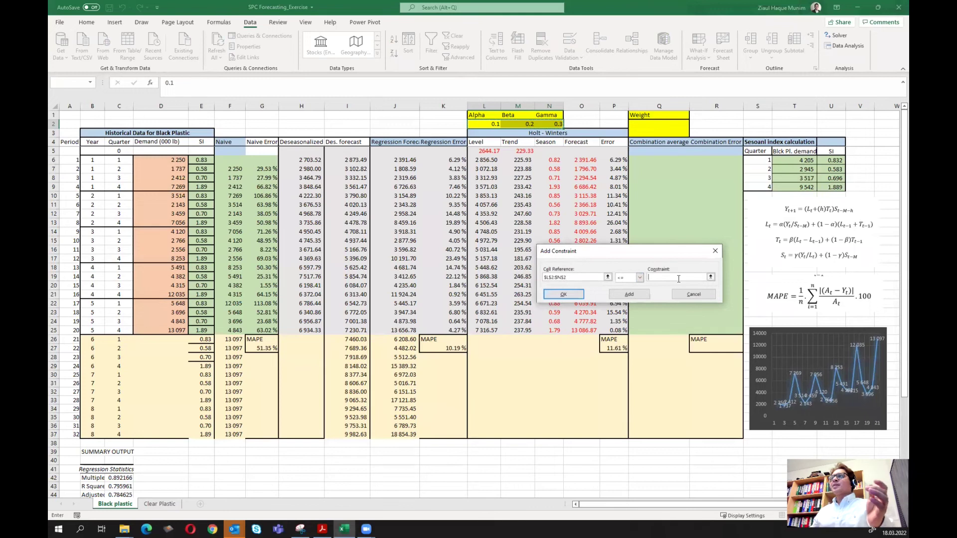
left_click(621, 294)
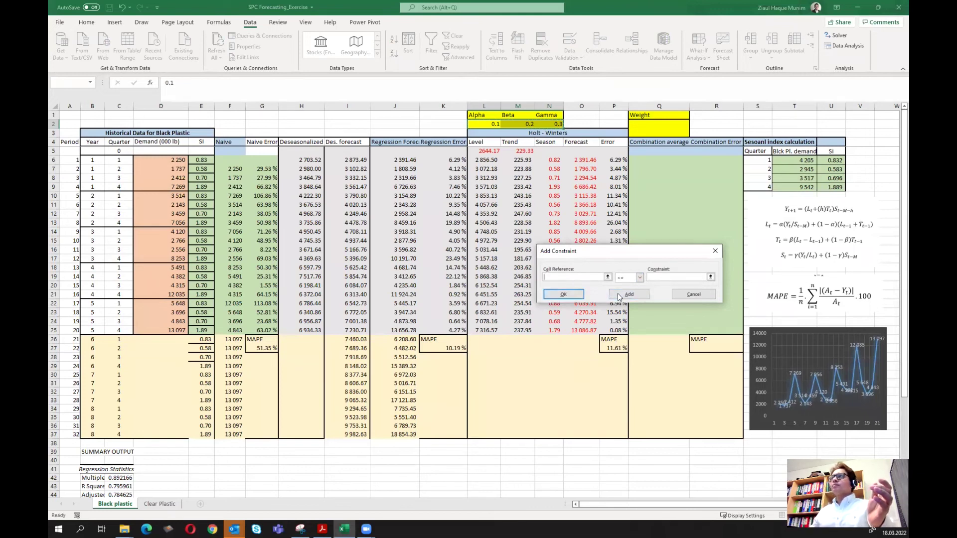
Step: Add a second Solver constraint requiring L2:N2 >= 0 and return to the Solver parameters
left_click_drag(480, 124, 554, 125)
left_click(637, 278)
left_click(621, 298)
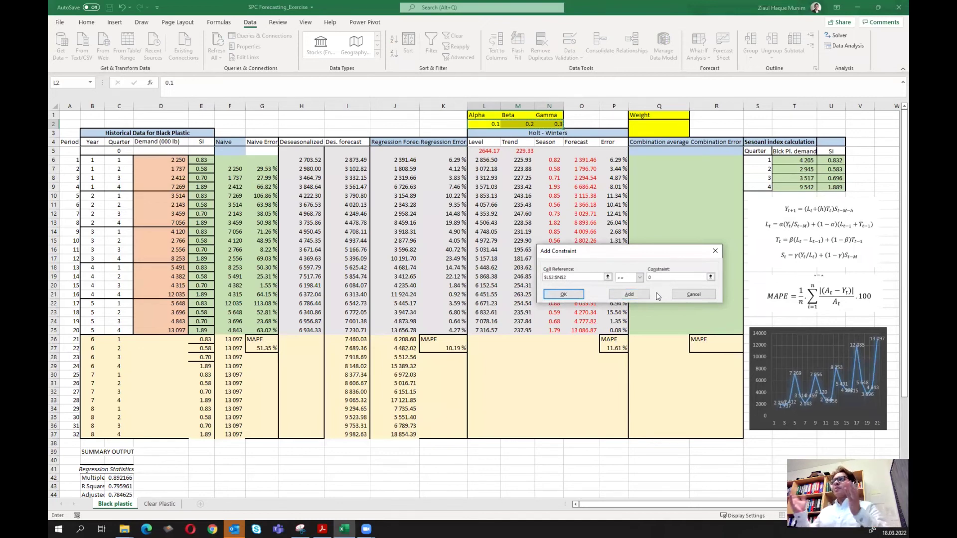
left_click(563, 294)
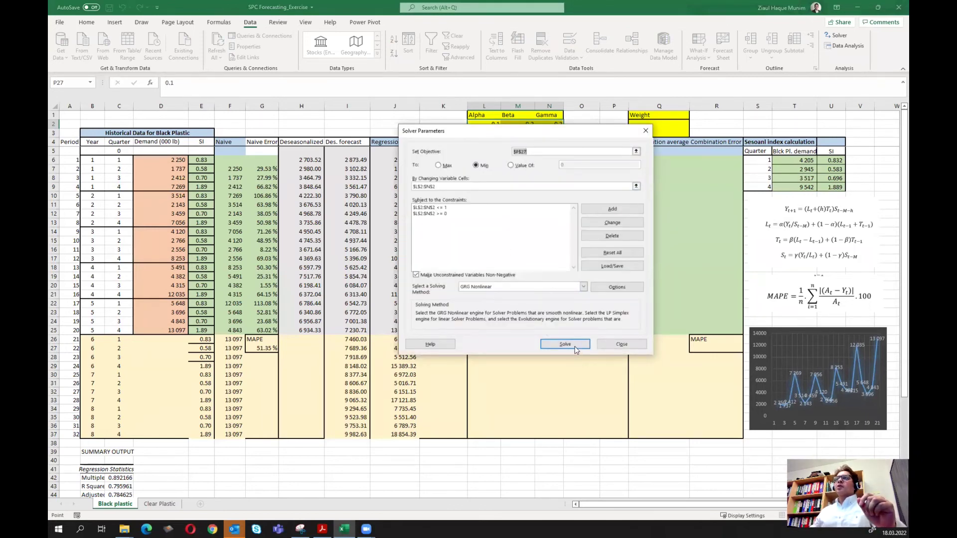
Step: Solve for alpha, beta and gamma with the GRG Nonlinear method, keep the solution, and compare the Holt-Winters and regression MAPE
left_click(583, 287)
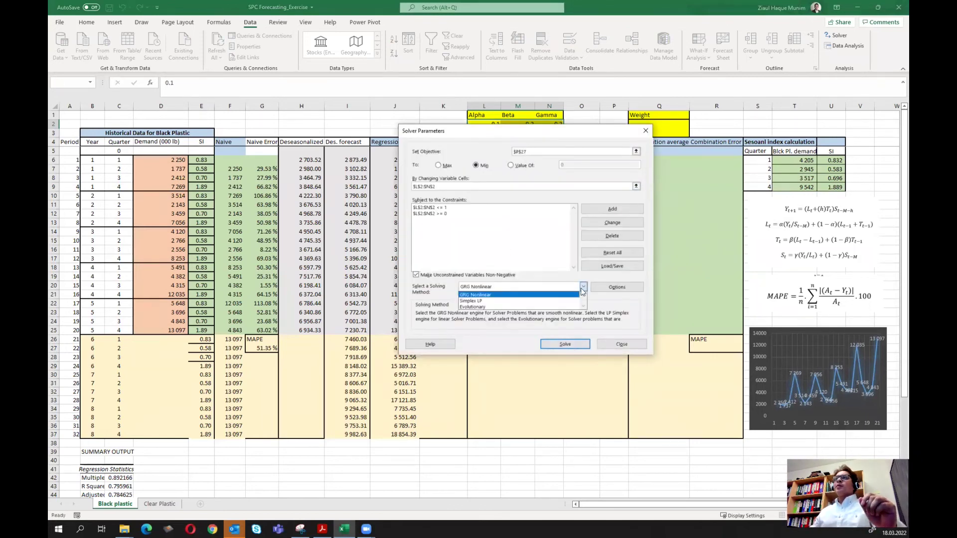
left_click(513, 298)
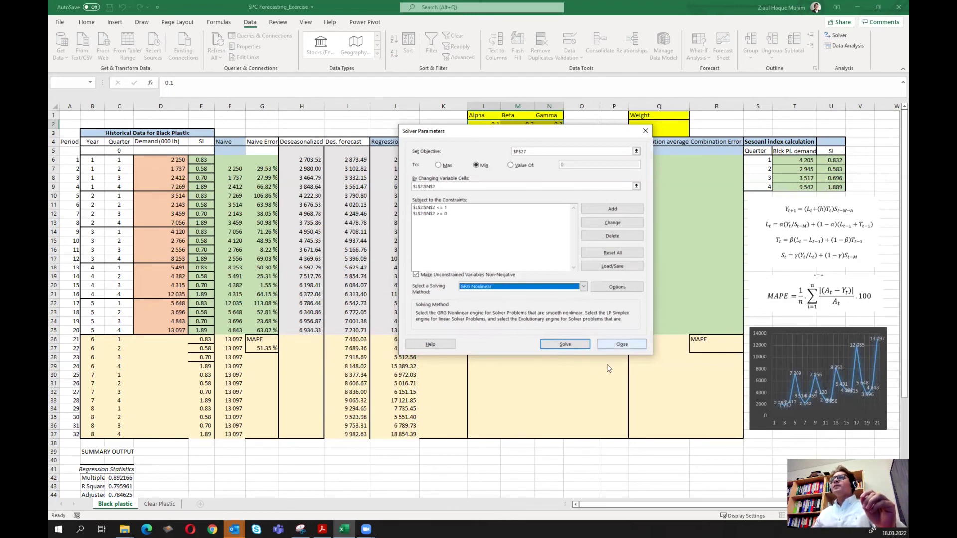
left_click(565, 344)
key("Return")
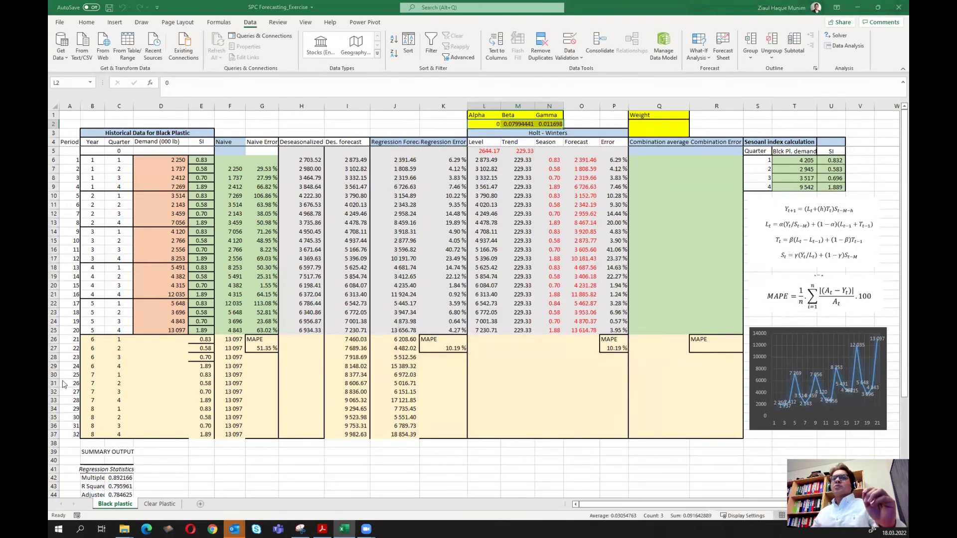
left_click(617, 348)
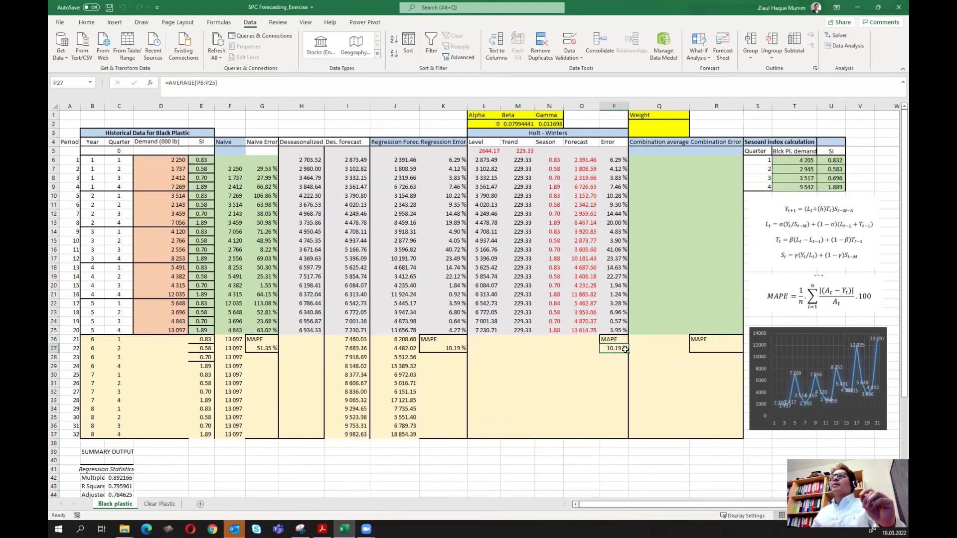
left_click(458, 352)
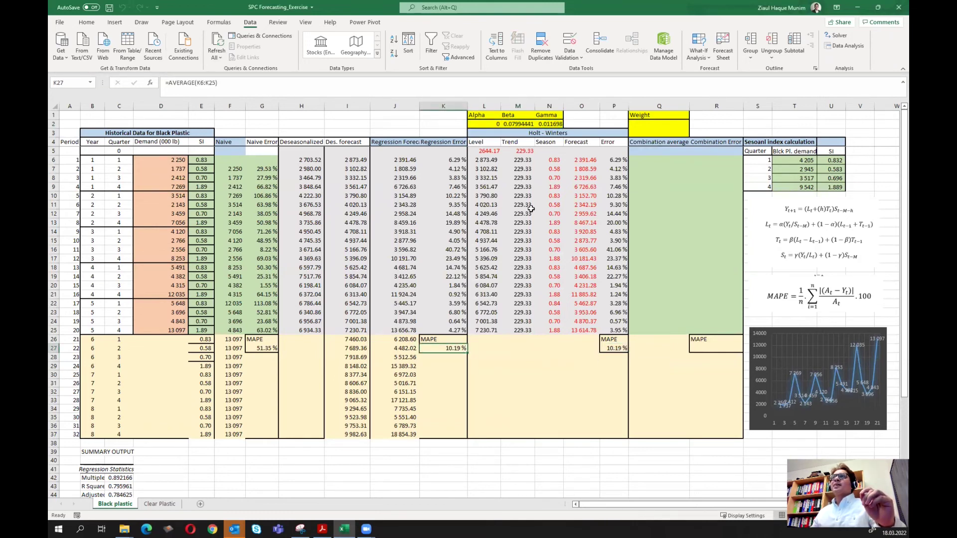
Step: Format the alpha, beta and gamma values in L2:N2 to two decimal places
left_click_drag(493, 125, 552, 124)
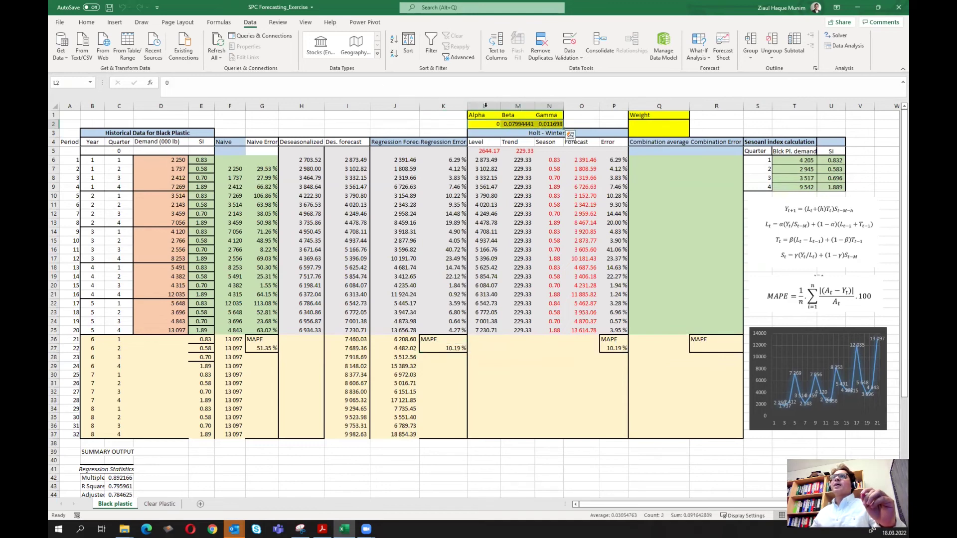
left_click(86, 22)
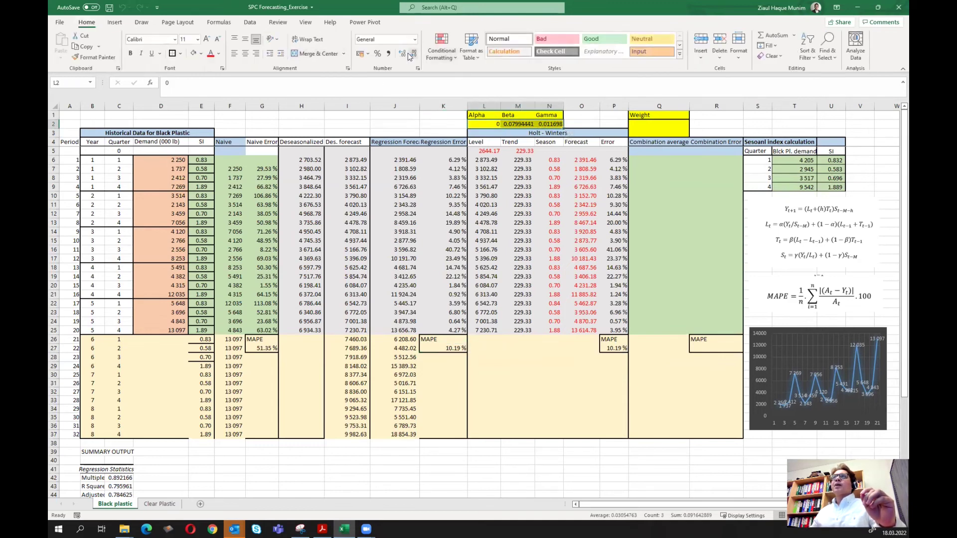
left_click(408, 53)
left_click(408, 53)
left_click(408, 53)
left_click(408, 53)
left_click(408, 53)
left_click(623, 408)
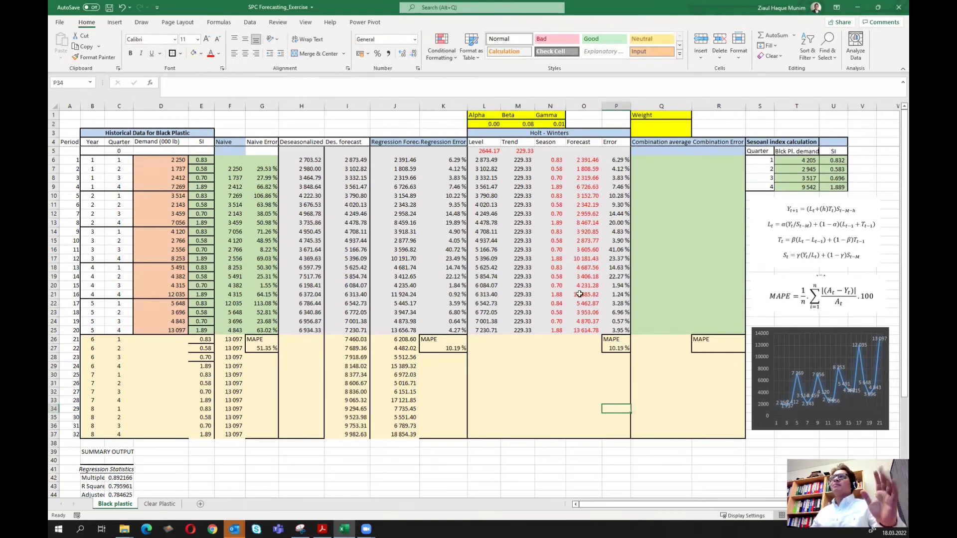
Step: Extend the Holt-Winters forecast formula from O25 into O26 for period 21 and check its cell references
left_click(572, 392)
left_click(618, 349)
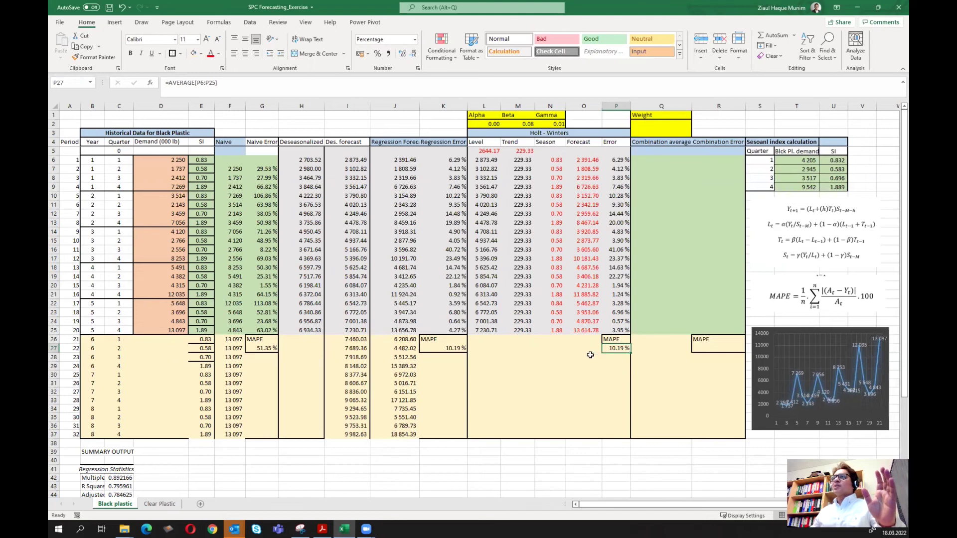
left_click(589, 330)
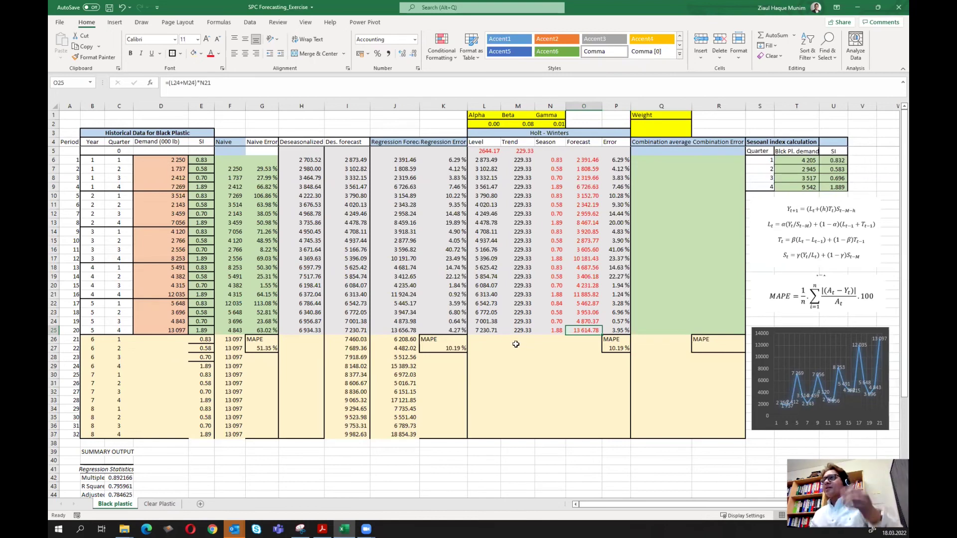
left_click_drag(604, 337, 596, 341)
double_click(593, 338)
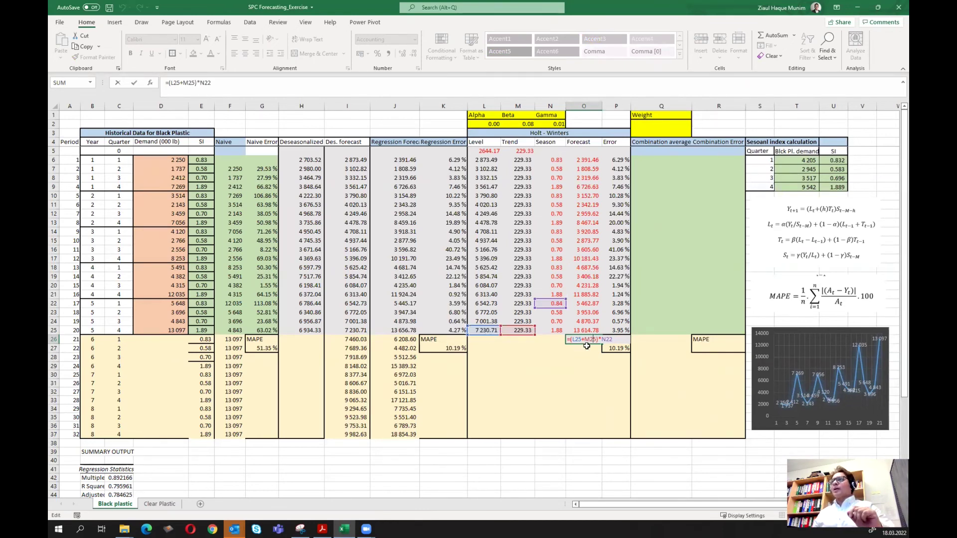
key("ctrl+Return")
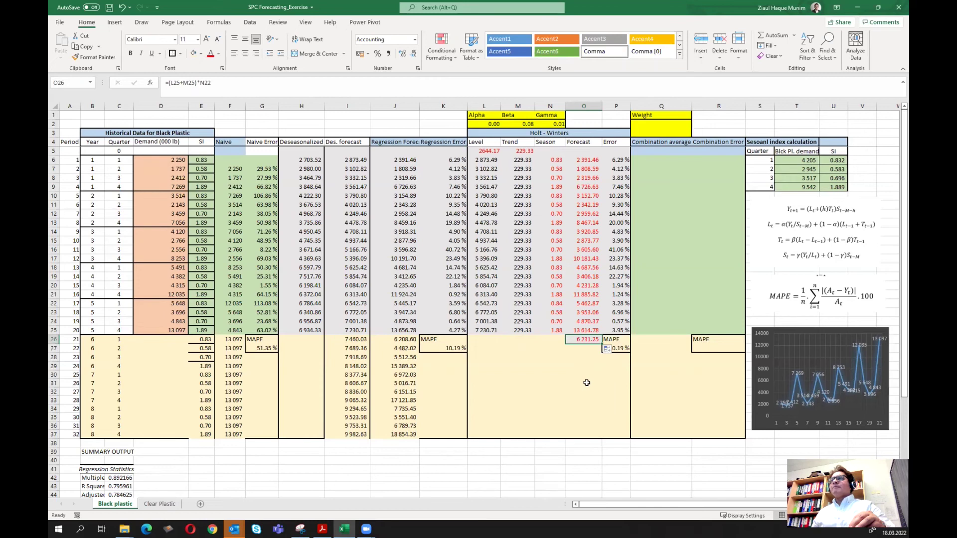
Step: Fill the forecast formula from O26 into O27 and check which level, trend and season cells it references
left_click_drag(602, 344, 598, 358)
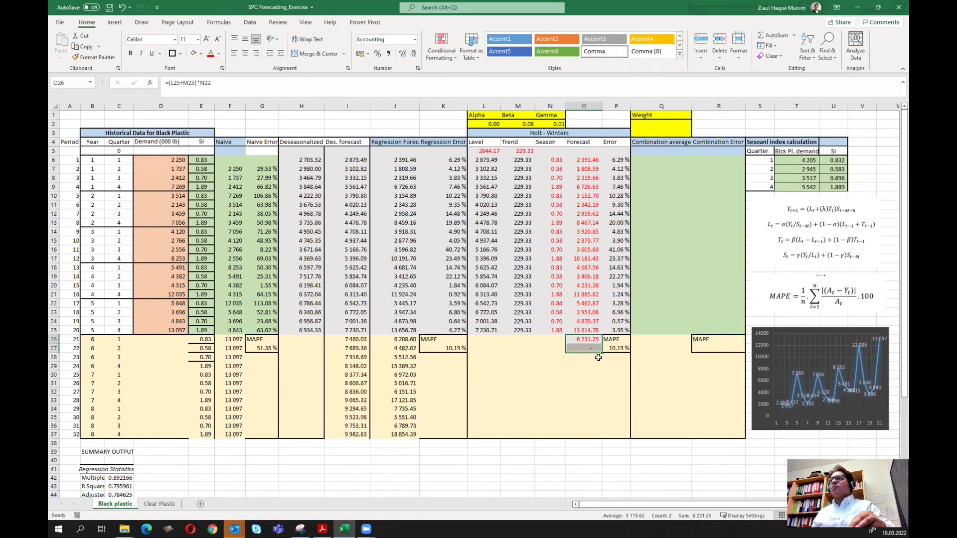
double_click(594, 349)
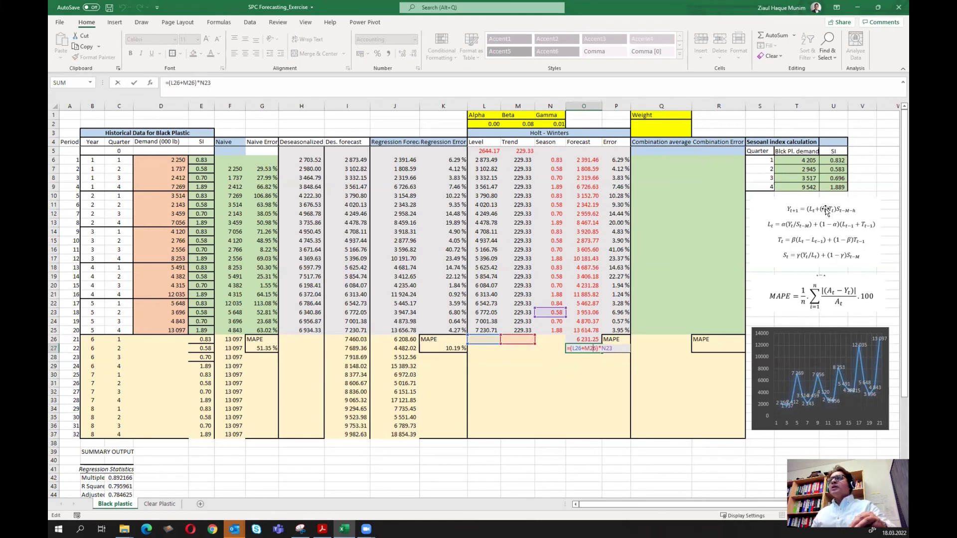
key("ctrl+Return")
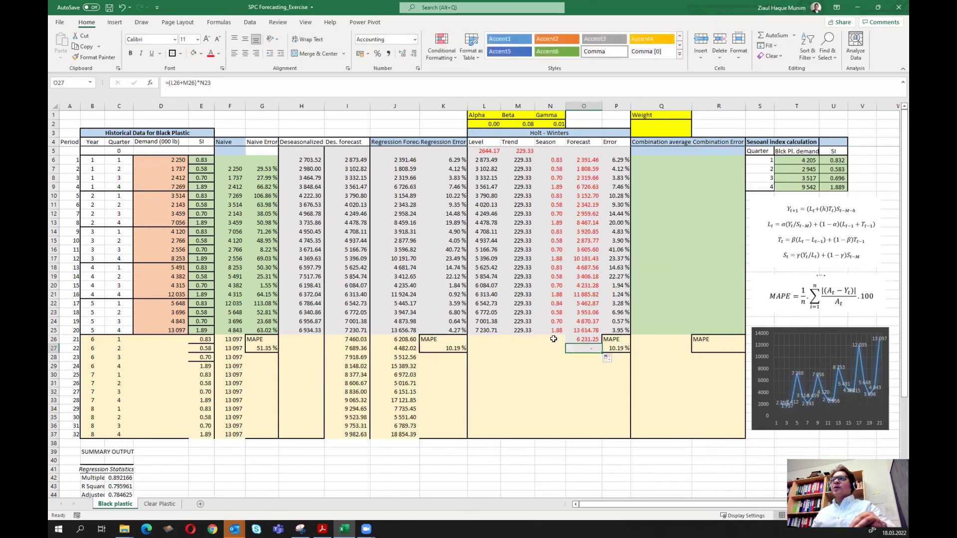
Step: Enter the forecast horizon numbers 1 to 12 in N26:N37 beside the future periods
left_click(553, 339)
type("1")
key("Return")
type("2")
key("Return")
type("3")
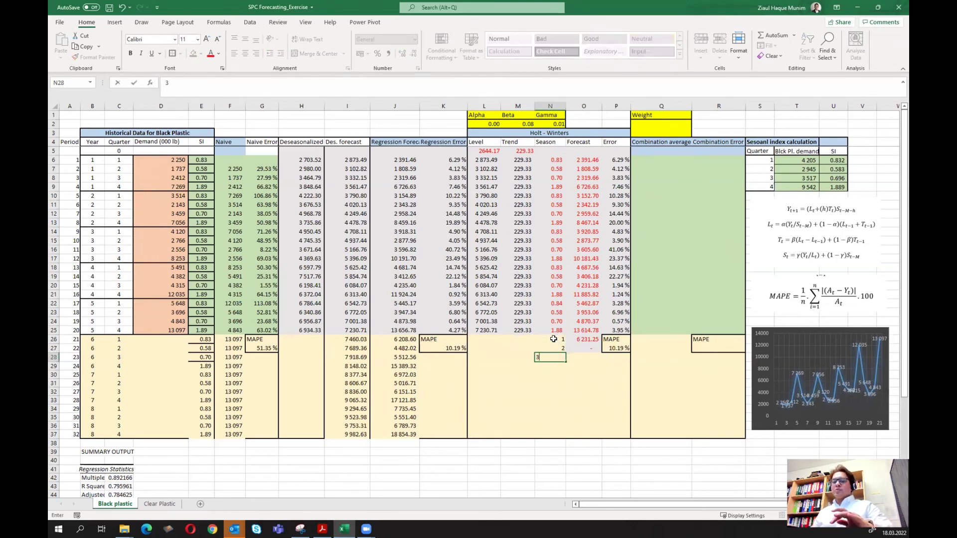
key("Return")
type("4")
key("Return")
type("5")
key("Return")
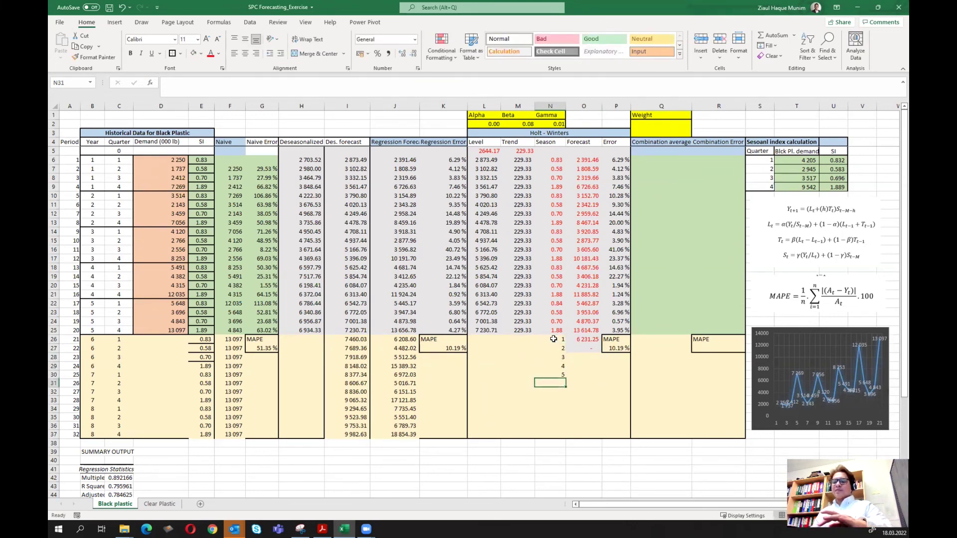
type("6")
key("Return")
type("7")
key("Return")
type("8")
key("Return")
type("9")
key("Return")
type("10")
key("Return")
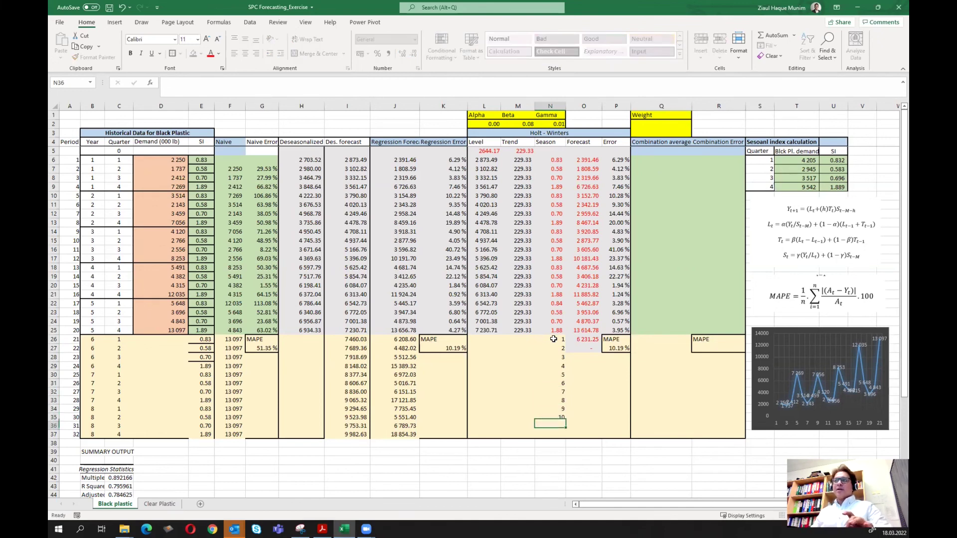
type("11")
key("Return")
type("12")
key("Tab")
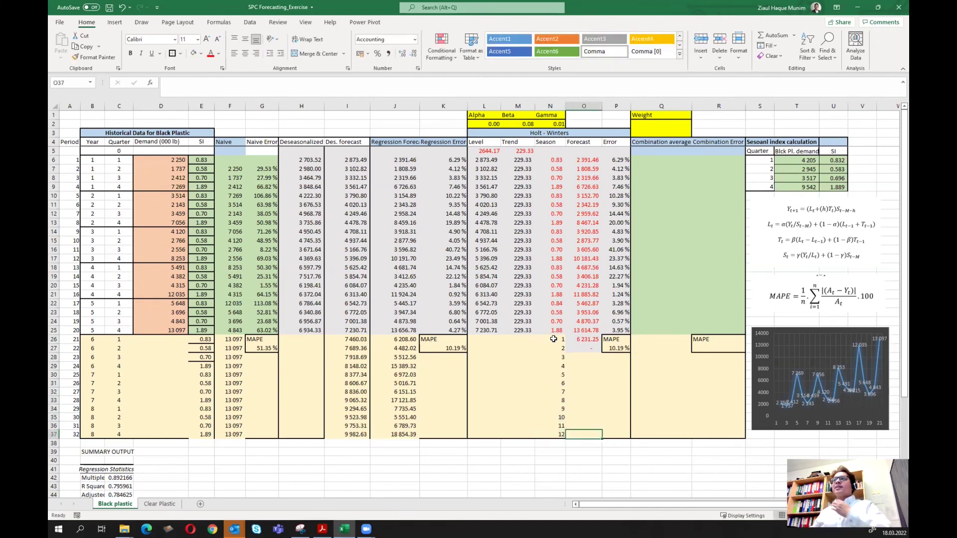
Step: Change the font colour of the horizon numbers in N26:N37 to light grey
left_click_drag(558, 339, 559, 435)
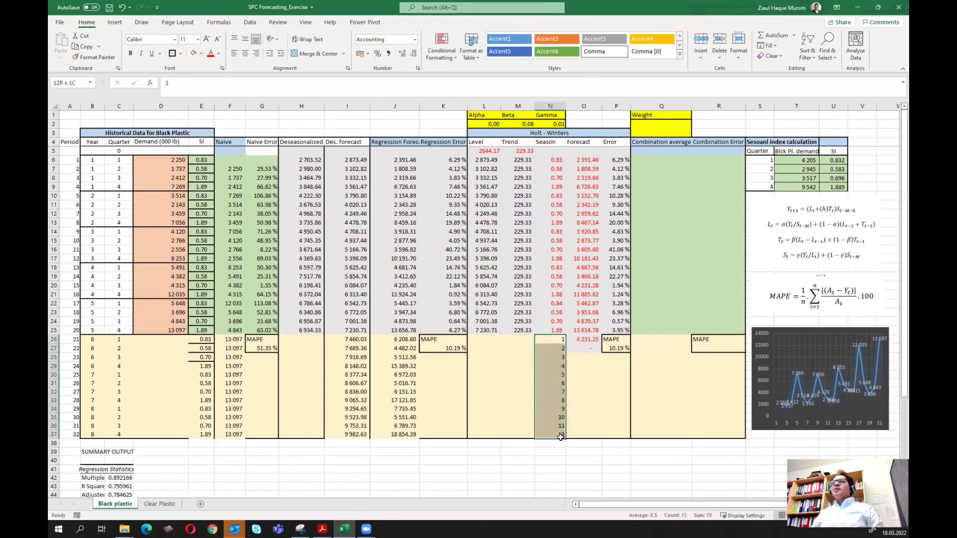
left_click(218, 54)
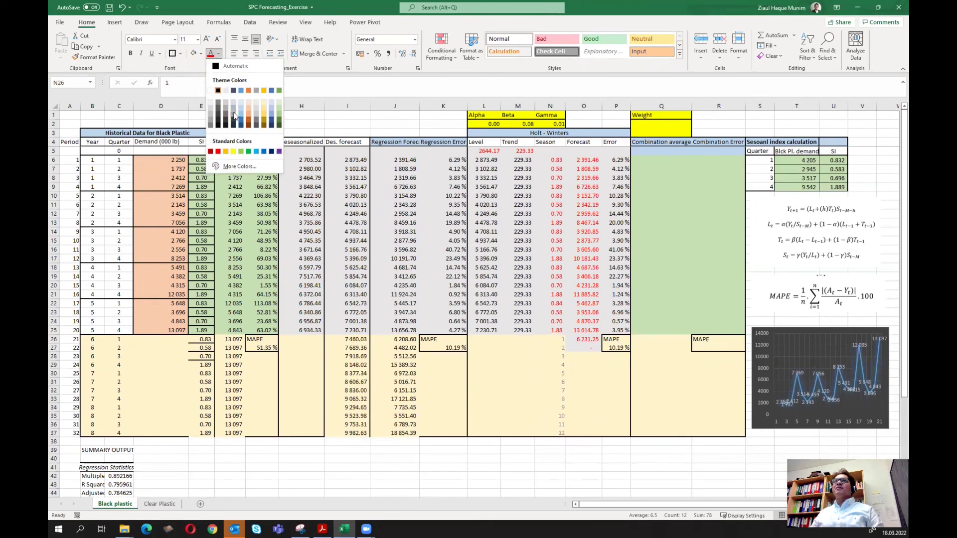
left_click(227, 103)
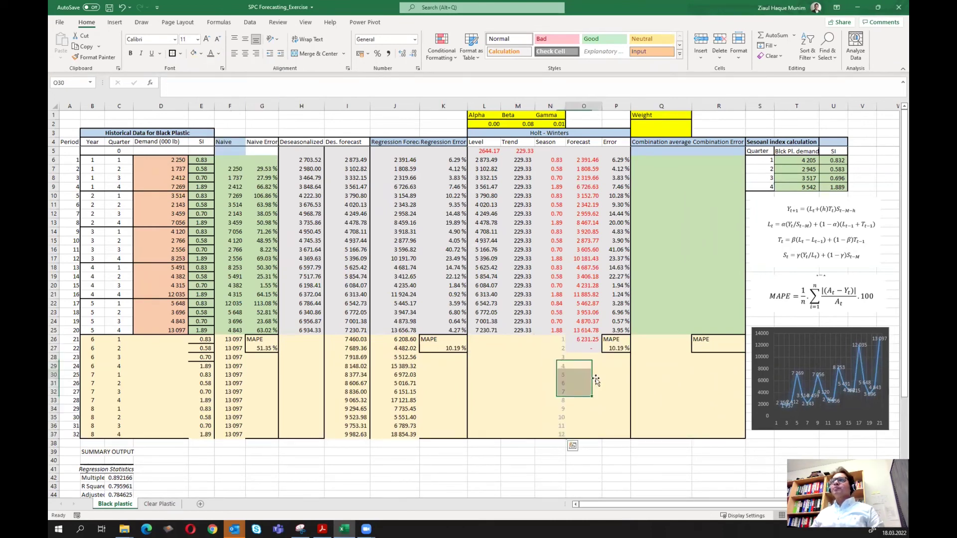
left_click(595, 374)
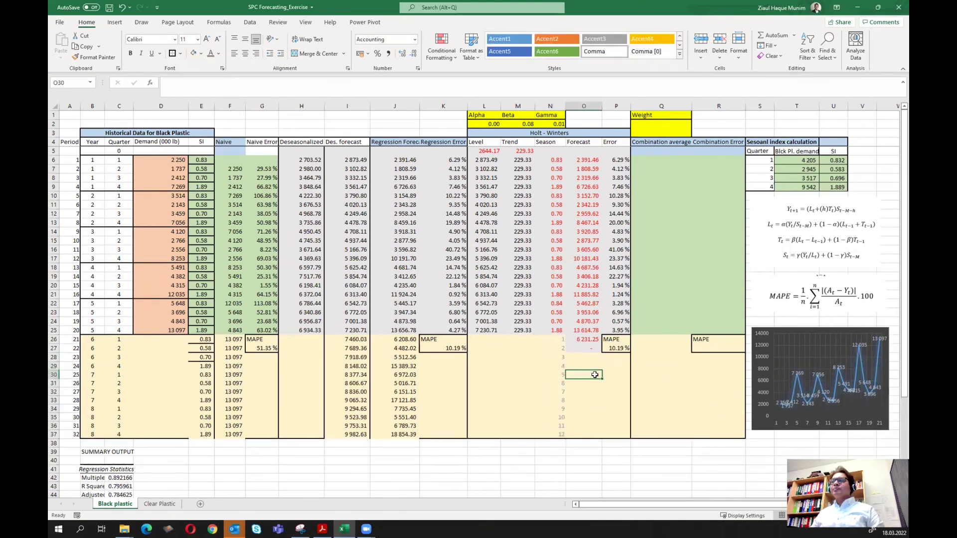
Step: Edit the O27 forecast formula to use level L25 and trend M25, multiplying the trend by horizon N27 after an added opening bracket
left_click(591, 347)
double_click(591, 348)
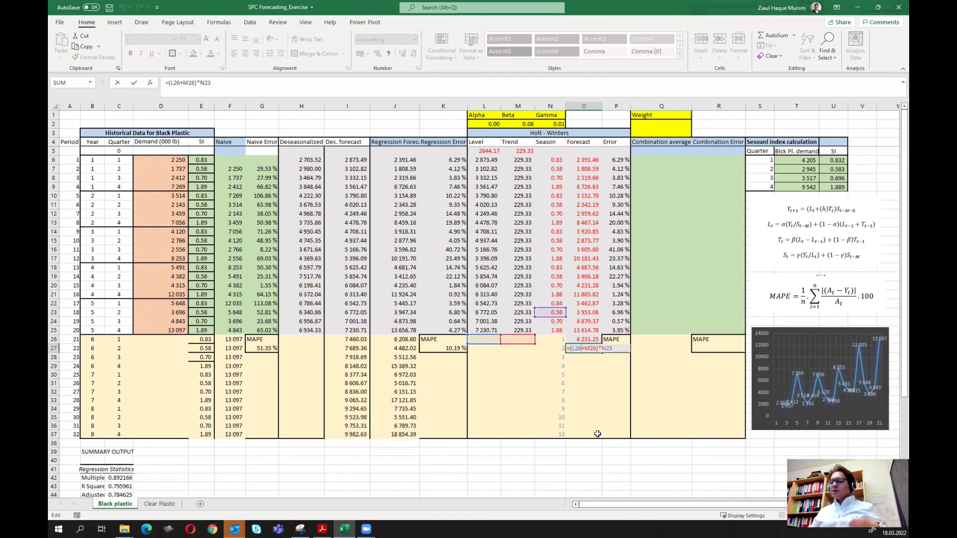
key("BackSpace")
type("5")
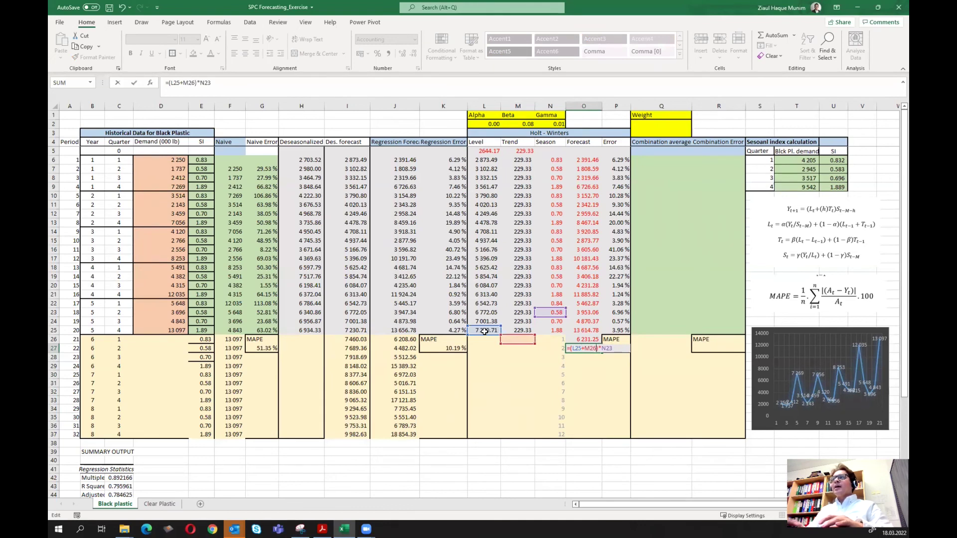
key("BackSpace")
type("5")
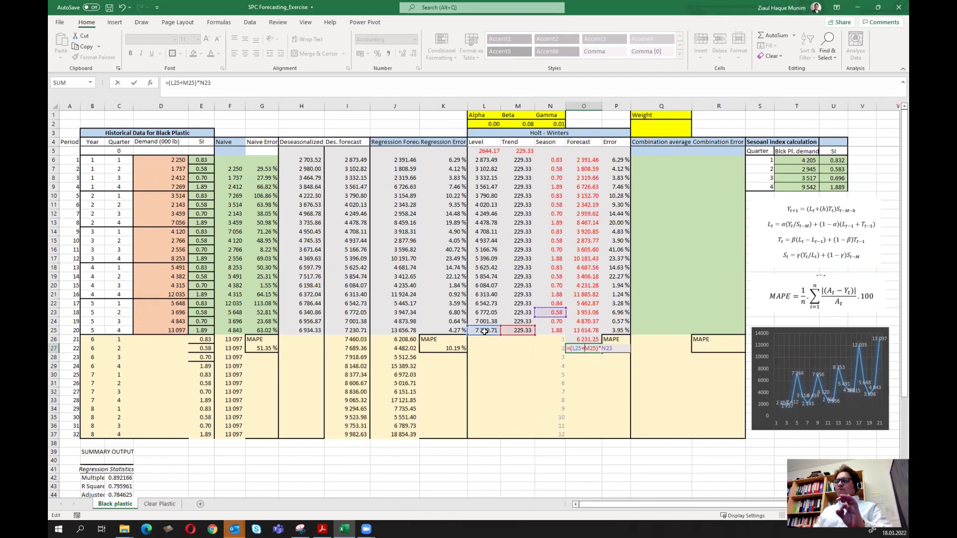
type("(")
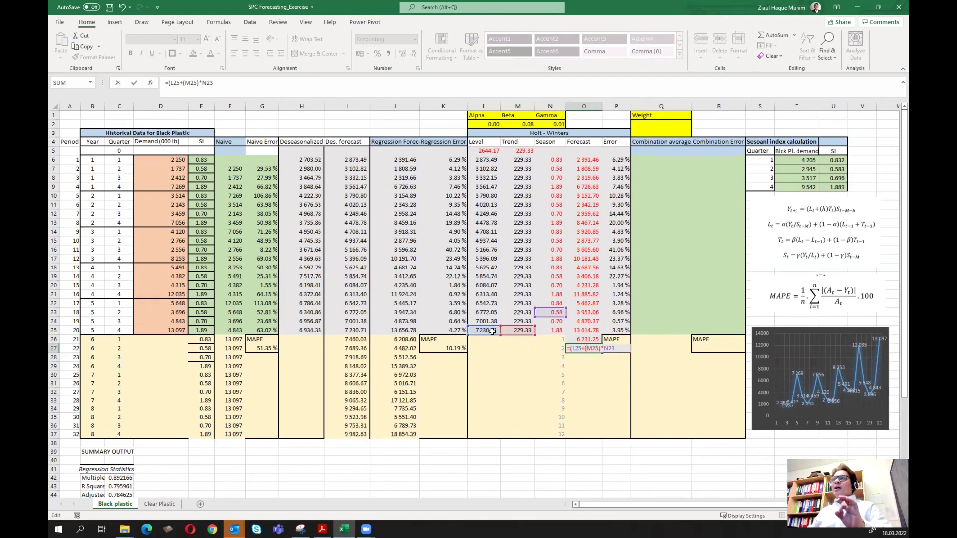
left_click(559, 349)
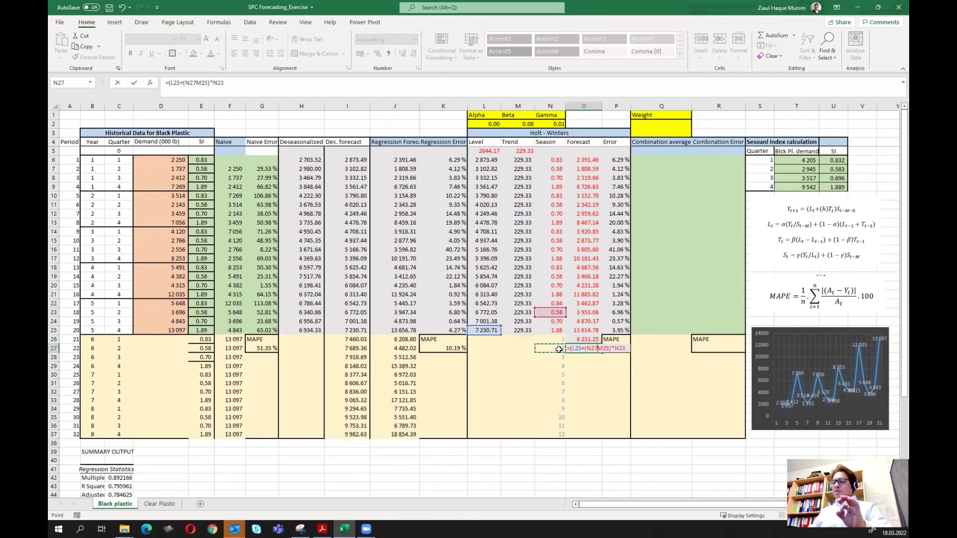
type("*")
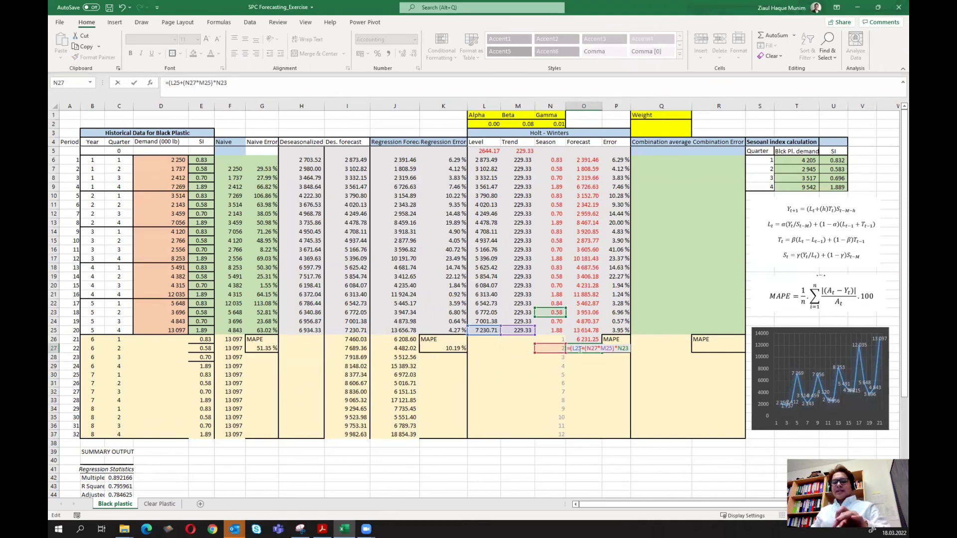
Step: Make the L25 and M25 references in O27 absolute and accept the suggested correction, giving =($L$25+(N27*$M$25)*N23)
key("F4")
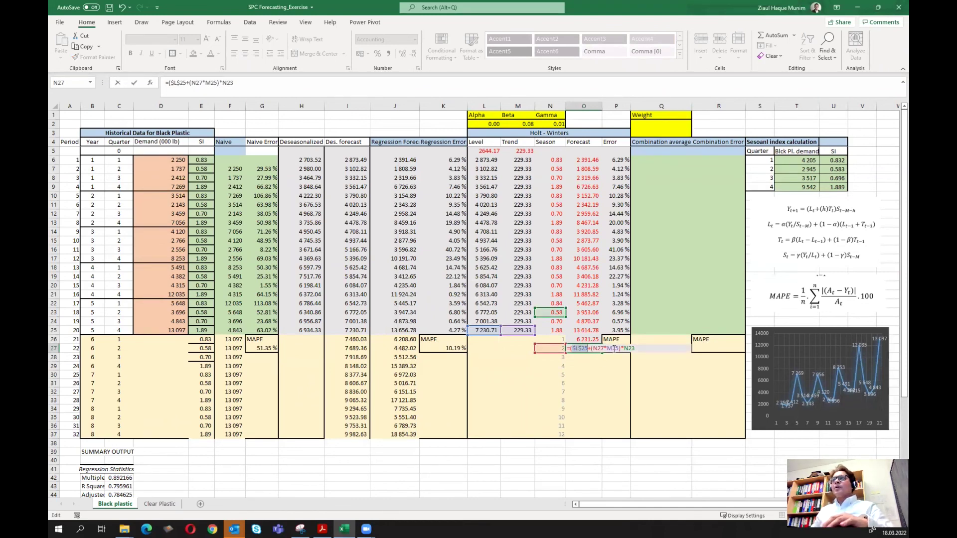
left_click(614, 348)
key("F4")
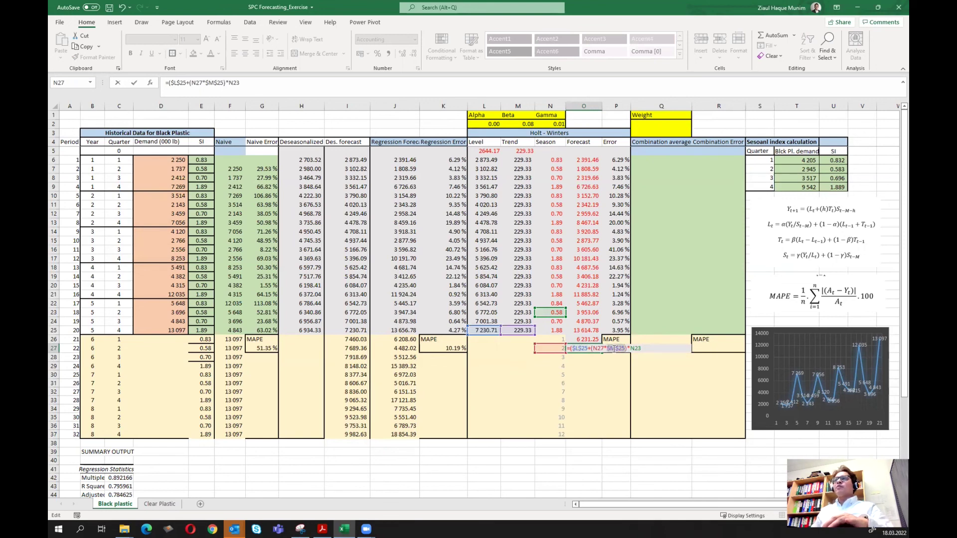
key("Return")
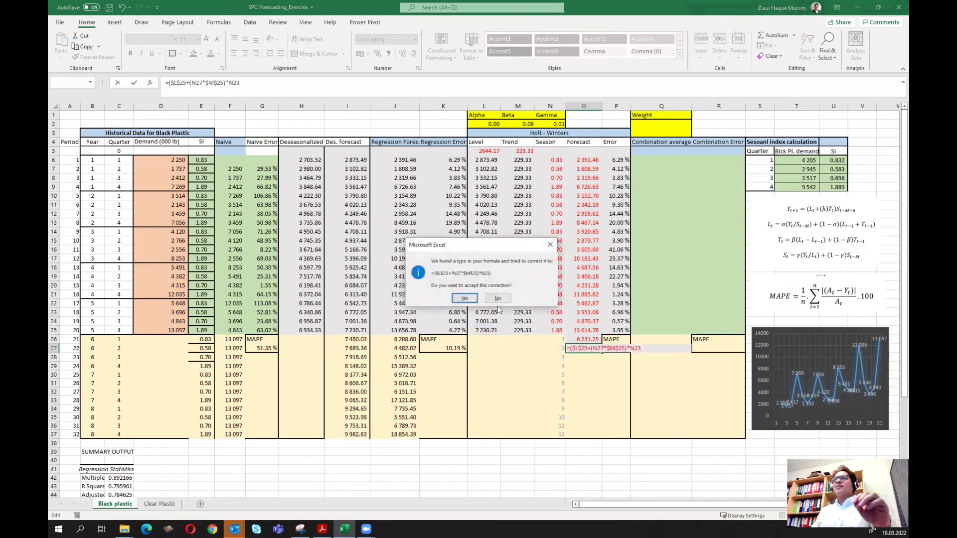
left_click(471, 297)
left_click(590, 349)
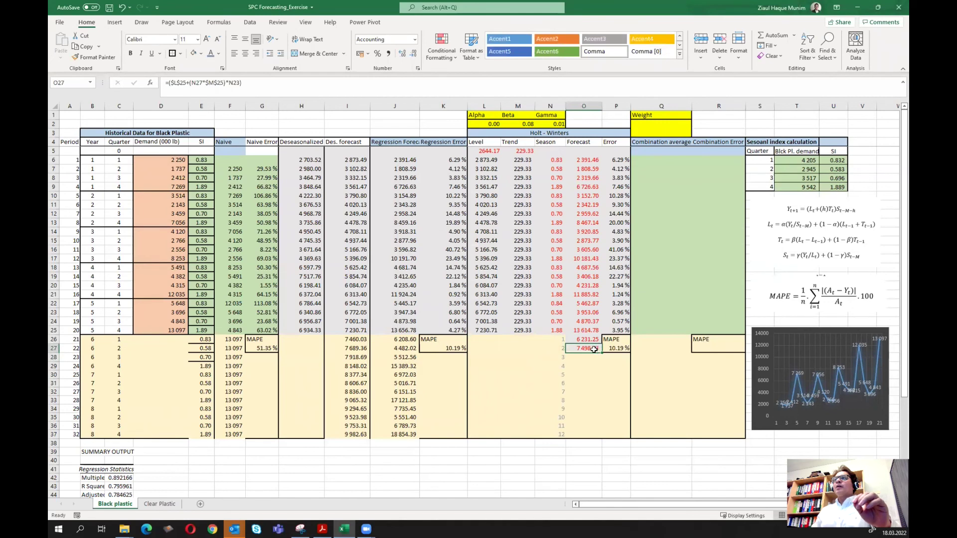
Step: Fill the O27 forecast formula down to O29 and check the cell references in O29
left_click_drag(601, 354, 594, 369)
double_click(594, 368)
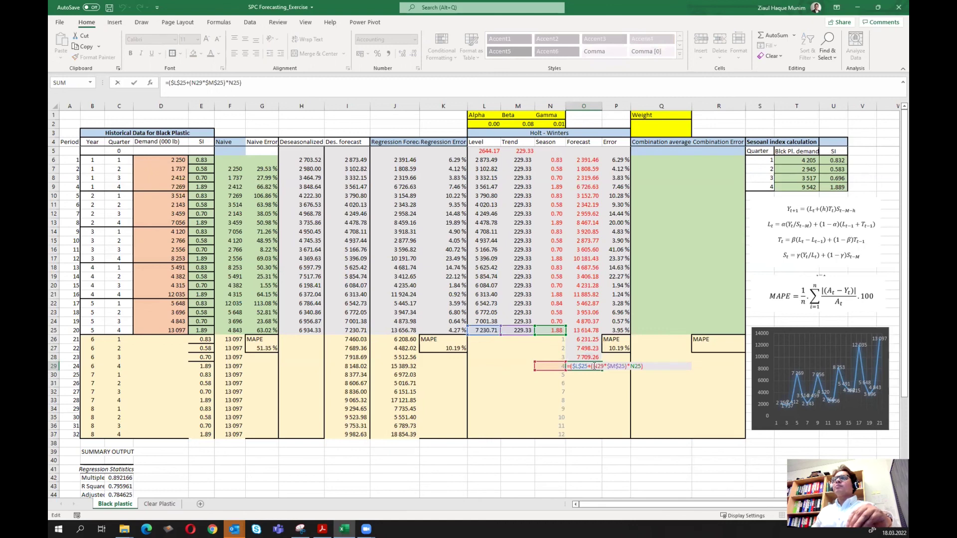
key("Escape")
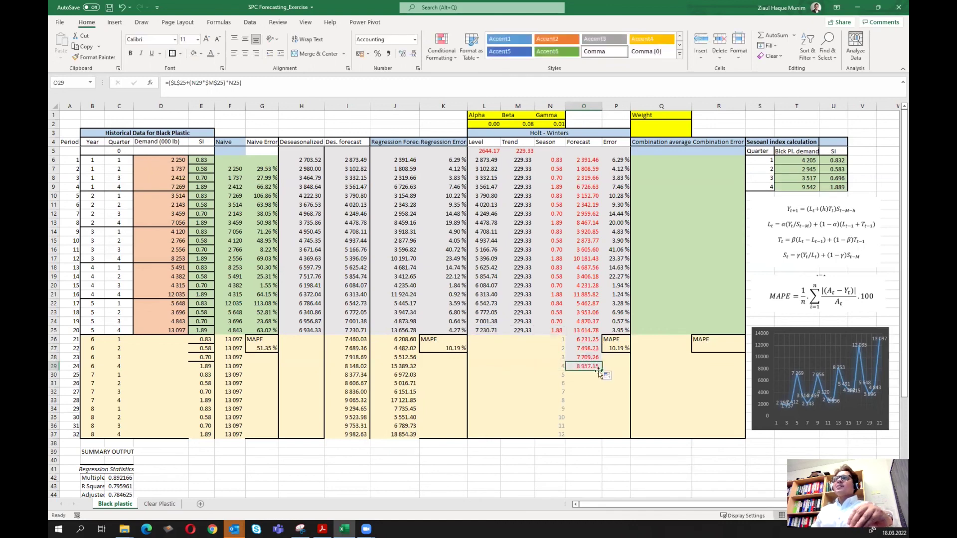
Step: Extend the forecast formula to O30 and point its seasonal reference to N22, giving =($L$25+(N30*$M$25)*N22)
left_click_drag(601, 370, 602, 380)
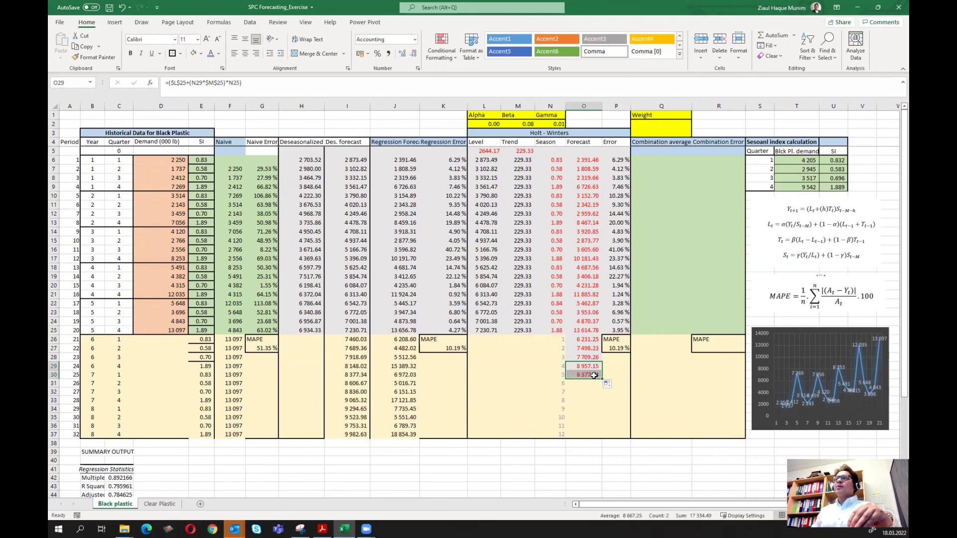
double_click(589, 375)
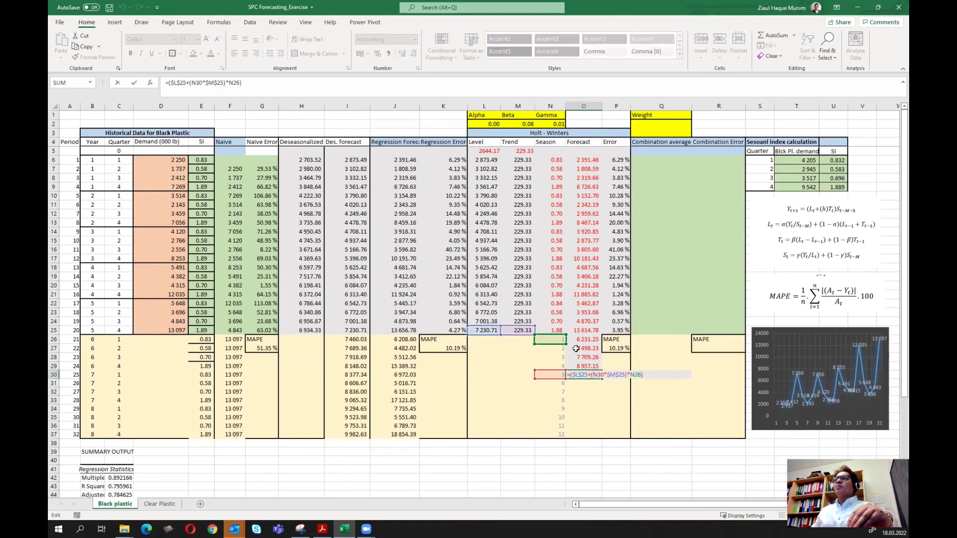
left_click(641, 374)
key("BackSpace")
key("BackSpace")
key("BackSpace")
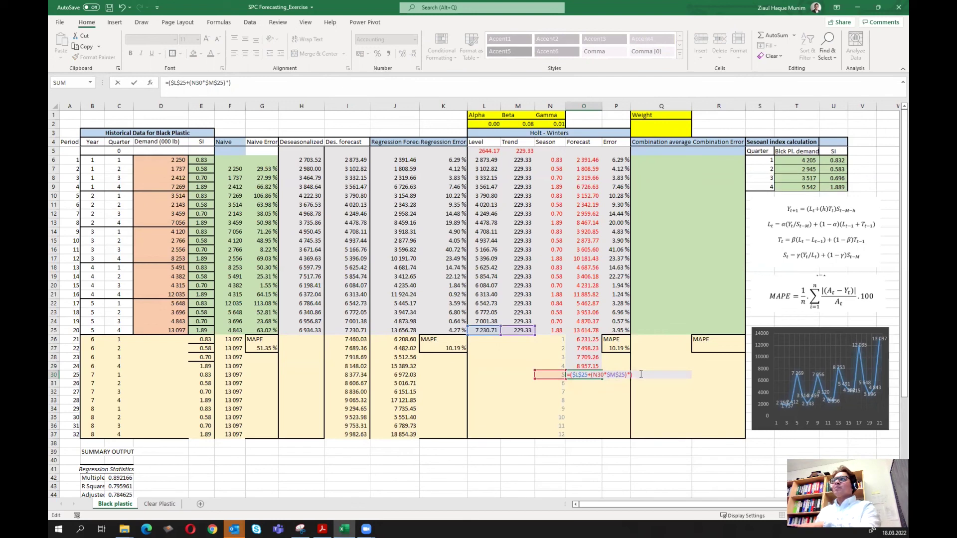
left_click(556, 303)
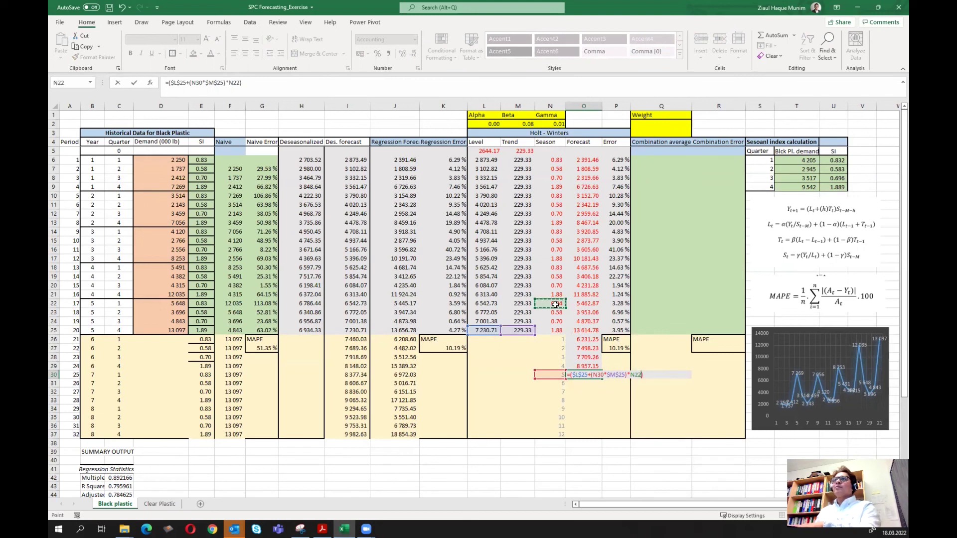
key("Return")
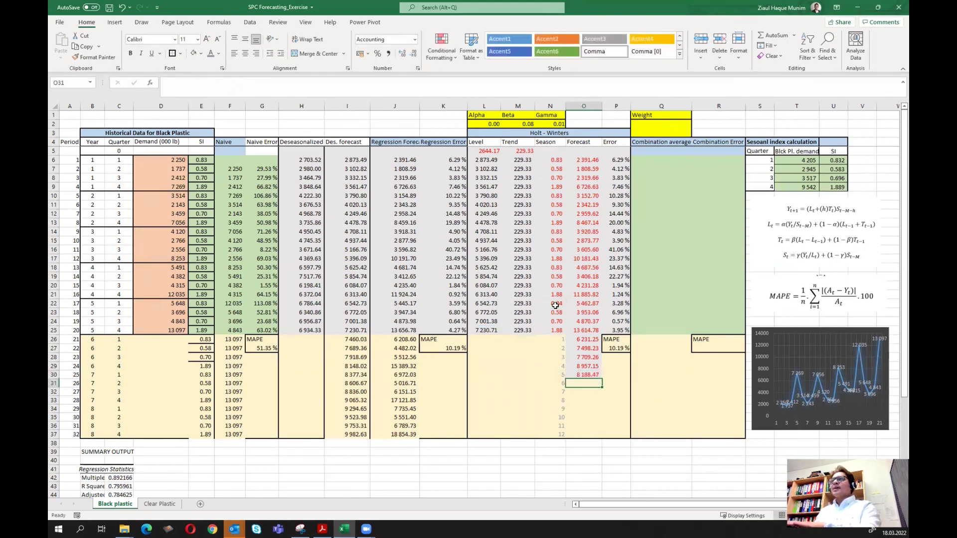
Step: Fill the O30 forecast formula down to O33 and check the cell references in O33
left_click(597, 375)
left_click_drag(602, 381, 602, 402)
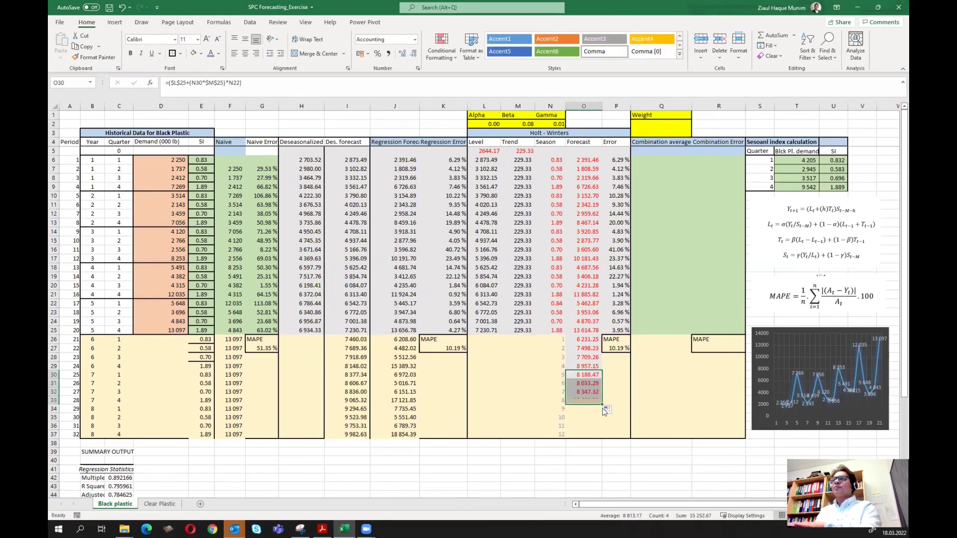
double_click(598, 399)
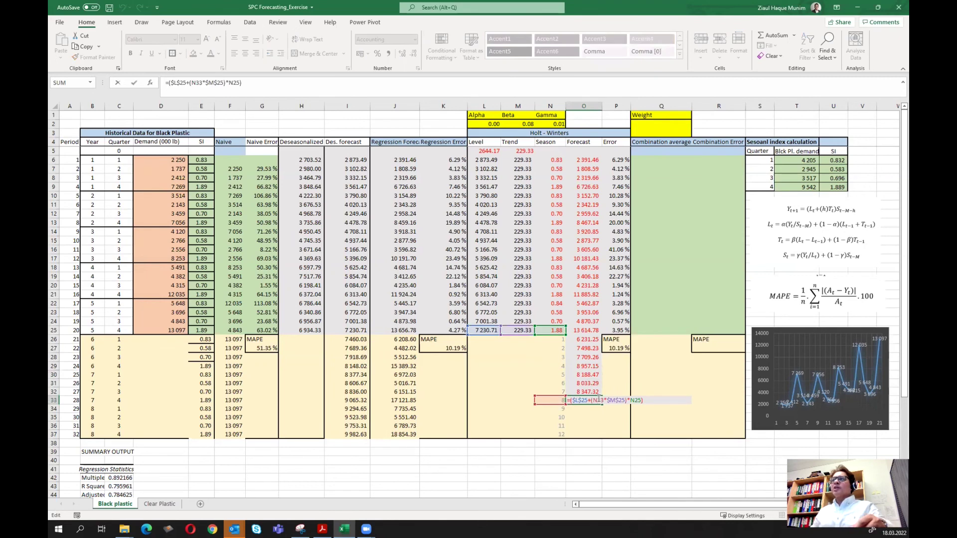
key("Escape")
Step: Extend the forecast formula to O34 and replace its seasonal reference with N22, giving =($L$25+(N34*$M$25)*N22)
left_click_drag(602, 404, 598, 410)
double_click(598, 410)
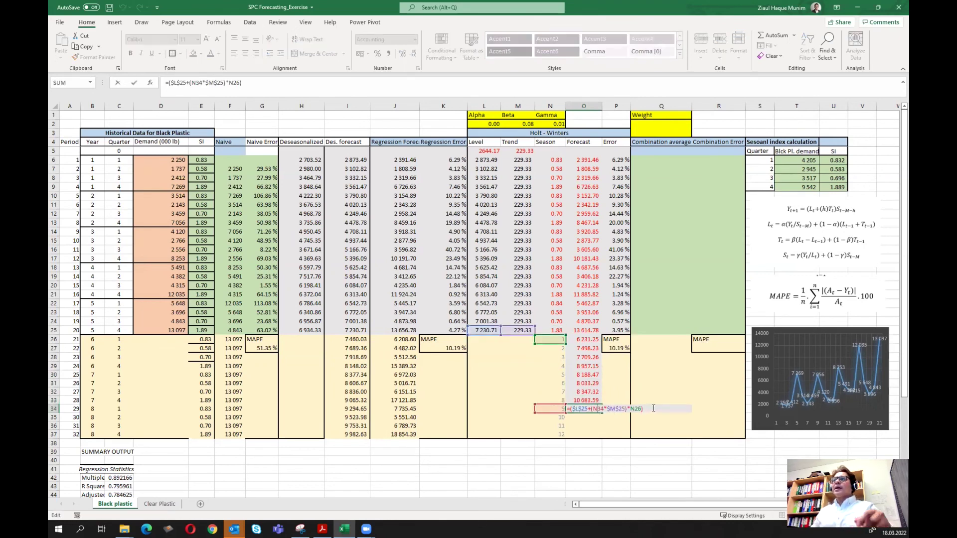
key("BackSpace")
key("BackSpace")
key("BackSpace")
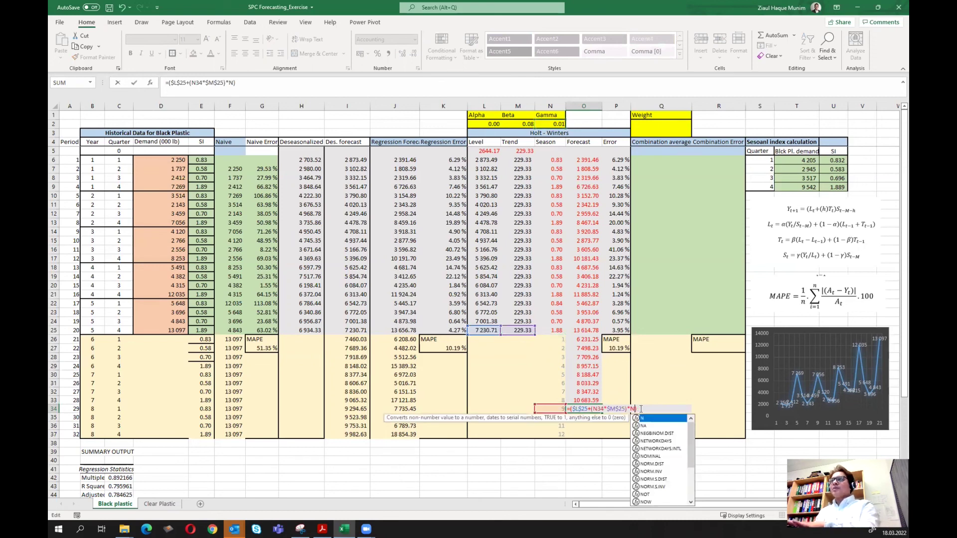
left_click(557, 303)
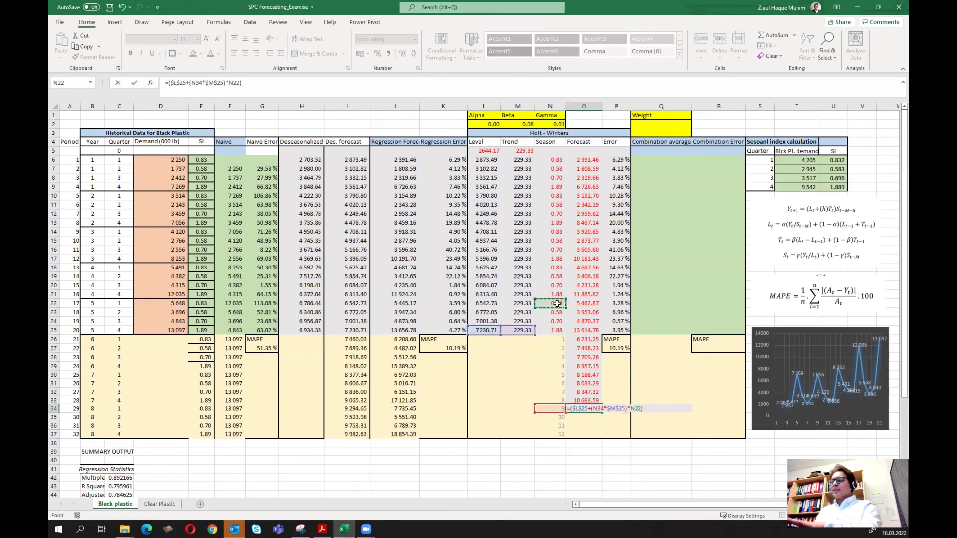
key("Return")
Step: Fill the O34 forecast formula down to O37 to complete the year 8 quarters
left_click(598, 410)
left_click_drag(602, 415, 603, 436)
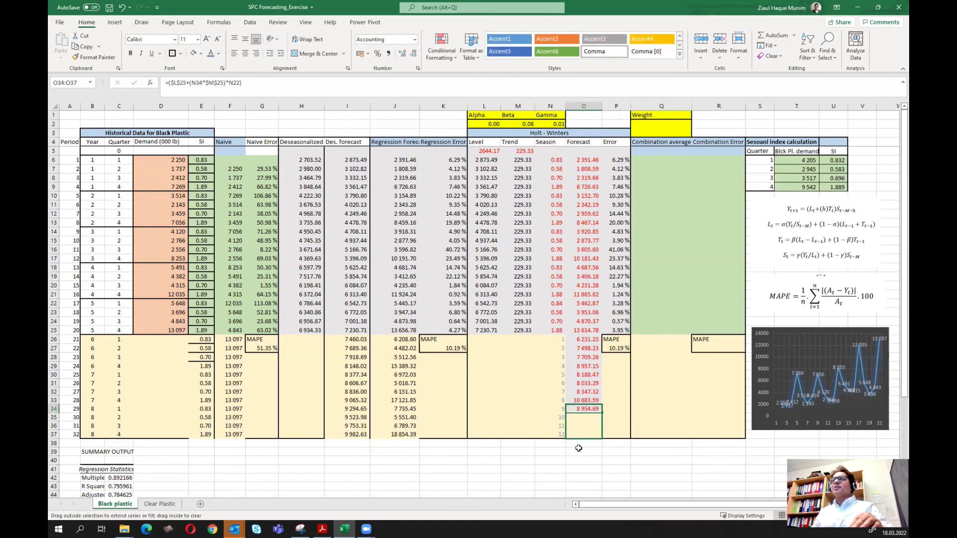
left_click(552, 469)
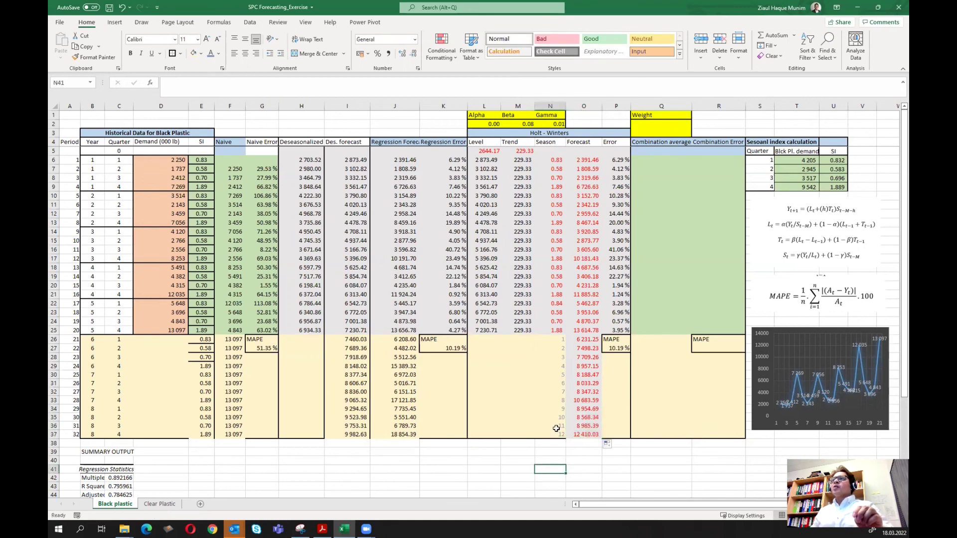